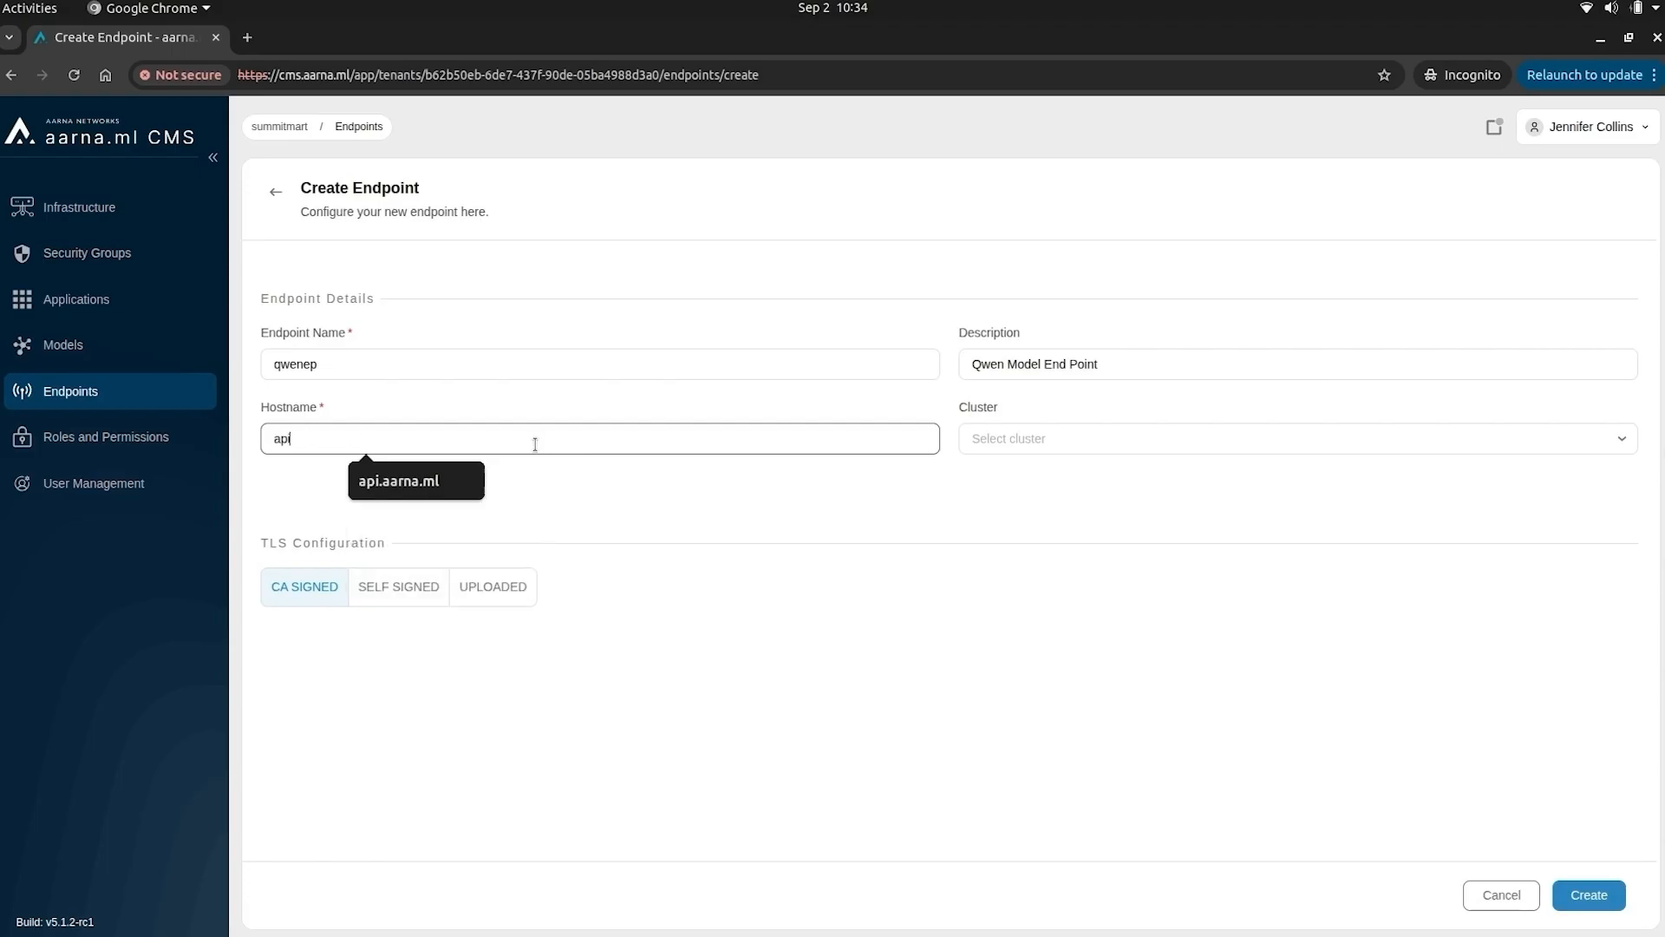
# - Create the qwenep endpoint with hostname api.aarna.ml on gpucluster using self-signed TLS
pyautogui.click(425, 497)
pyautogui.click(1037, 439)
pyautogui.click(1026, 476)
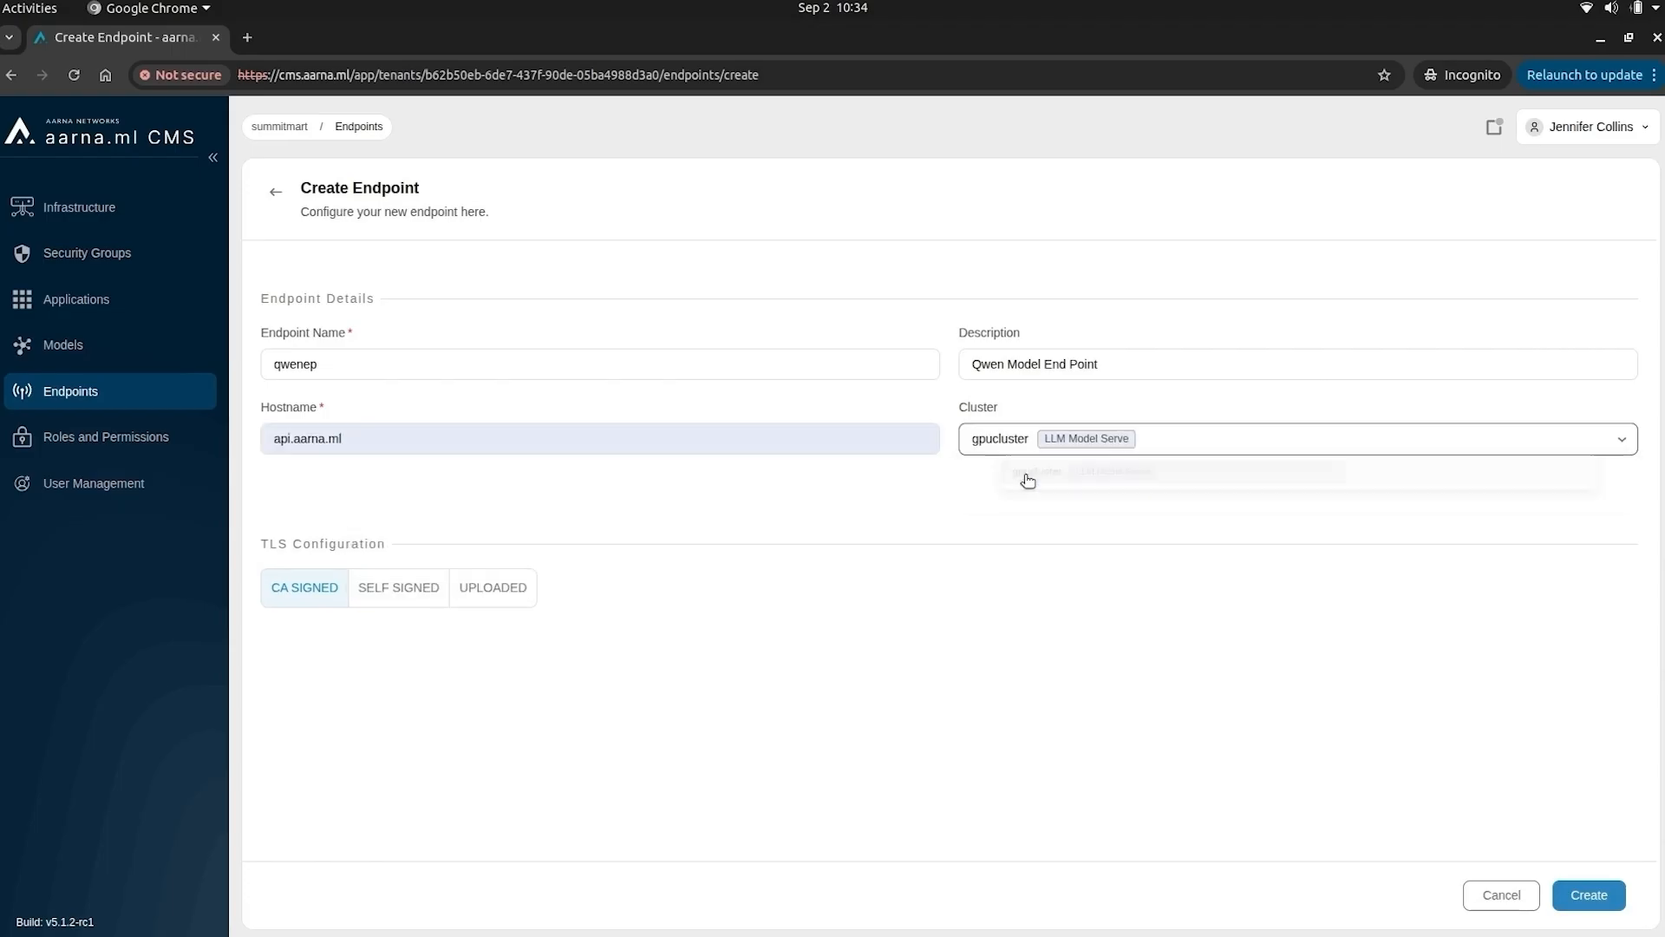
pyautogui.click(376, 598)
pyautogui.click(1598, 898)
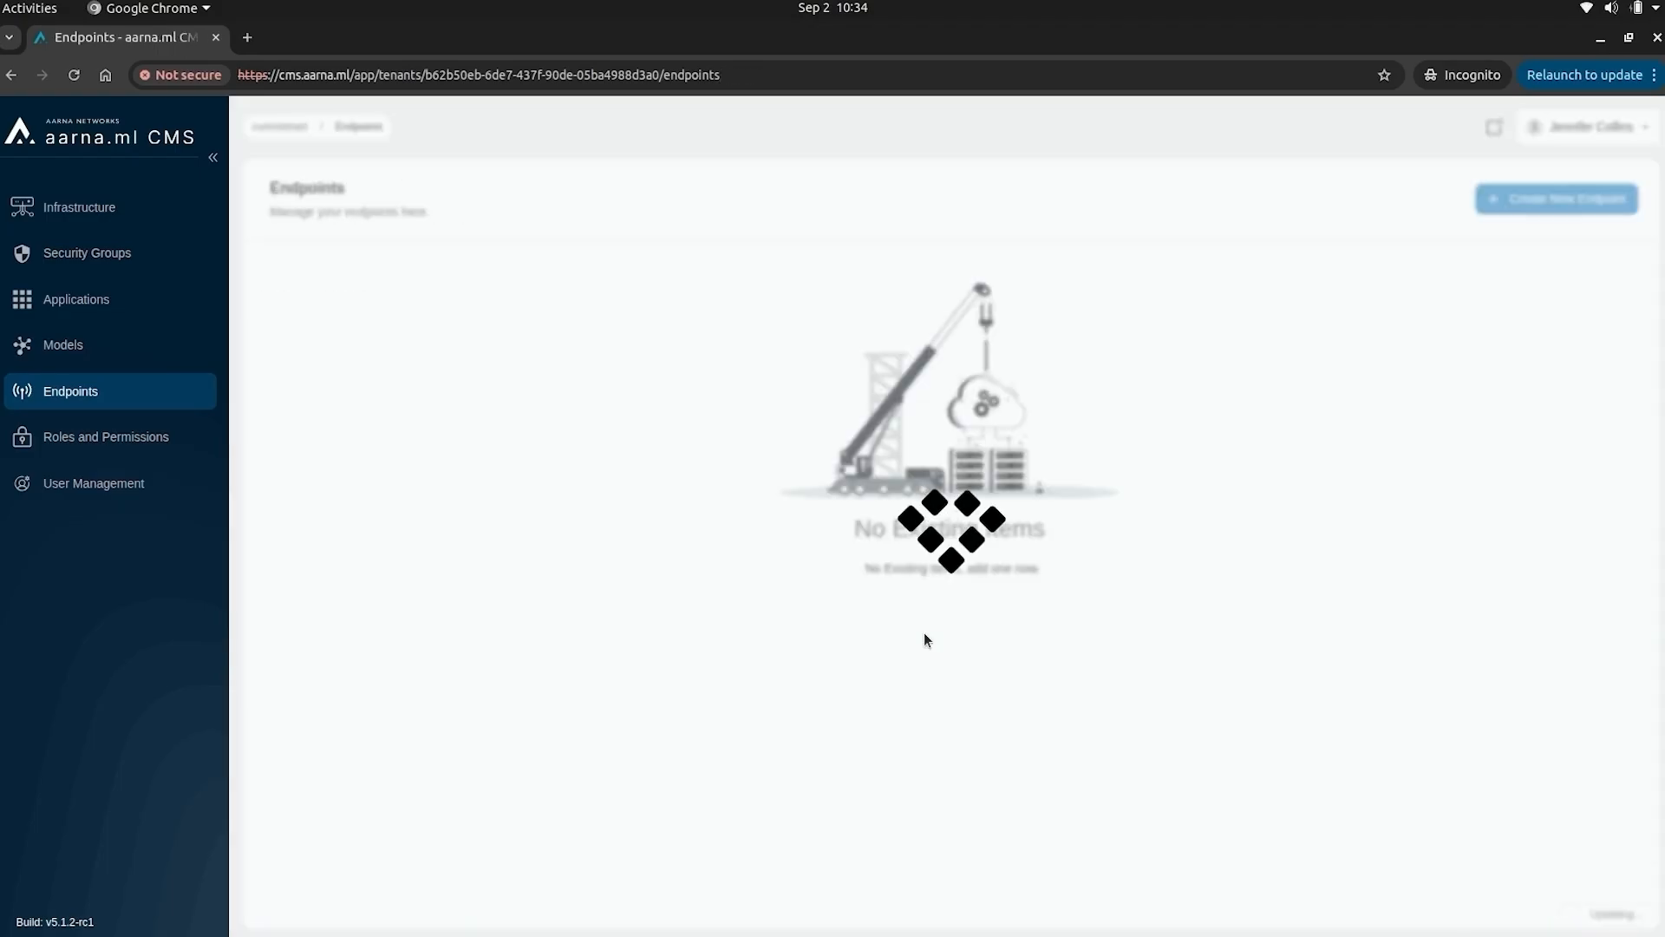
# - Start deploying Qwen2.5 5B Instruct from Models, naming the deployment qwentmodel with a description
pyautogui.click(87, 345)
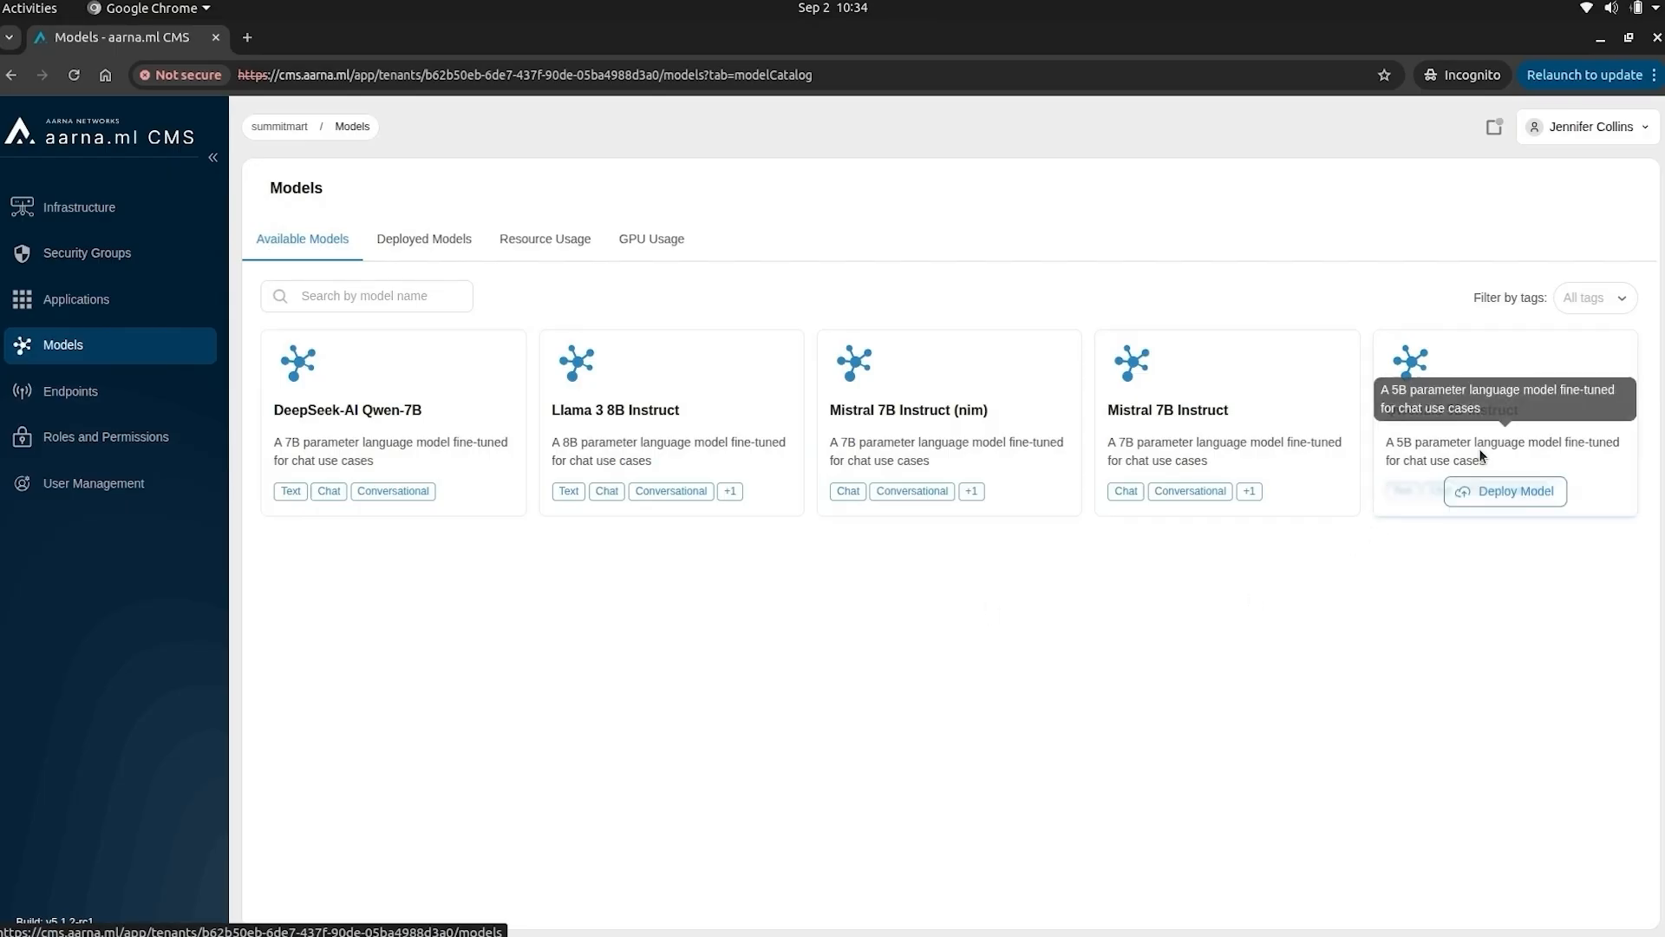
pyautogui.click(1504, 487)
pyautogui.click(389, 391)
pyautogui.write('qwentmodel')
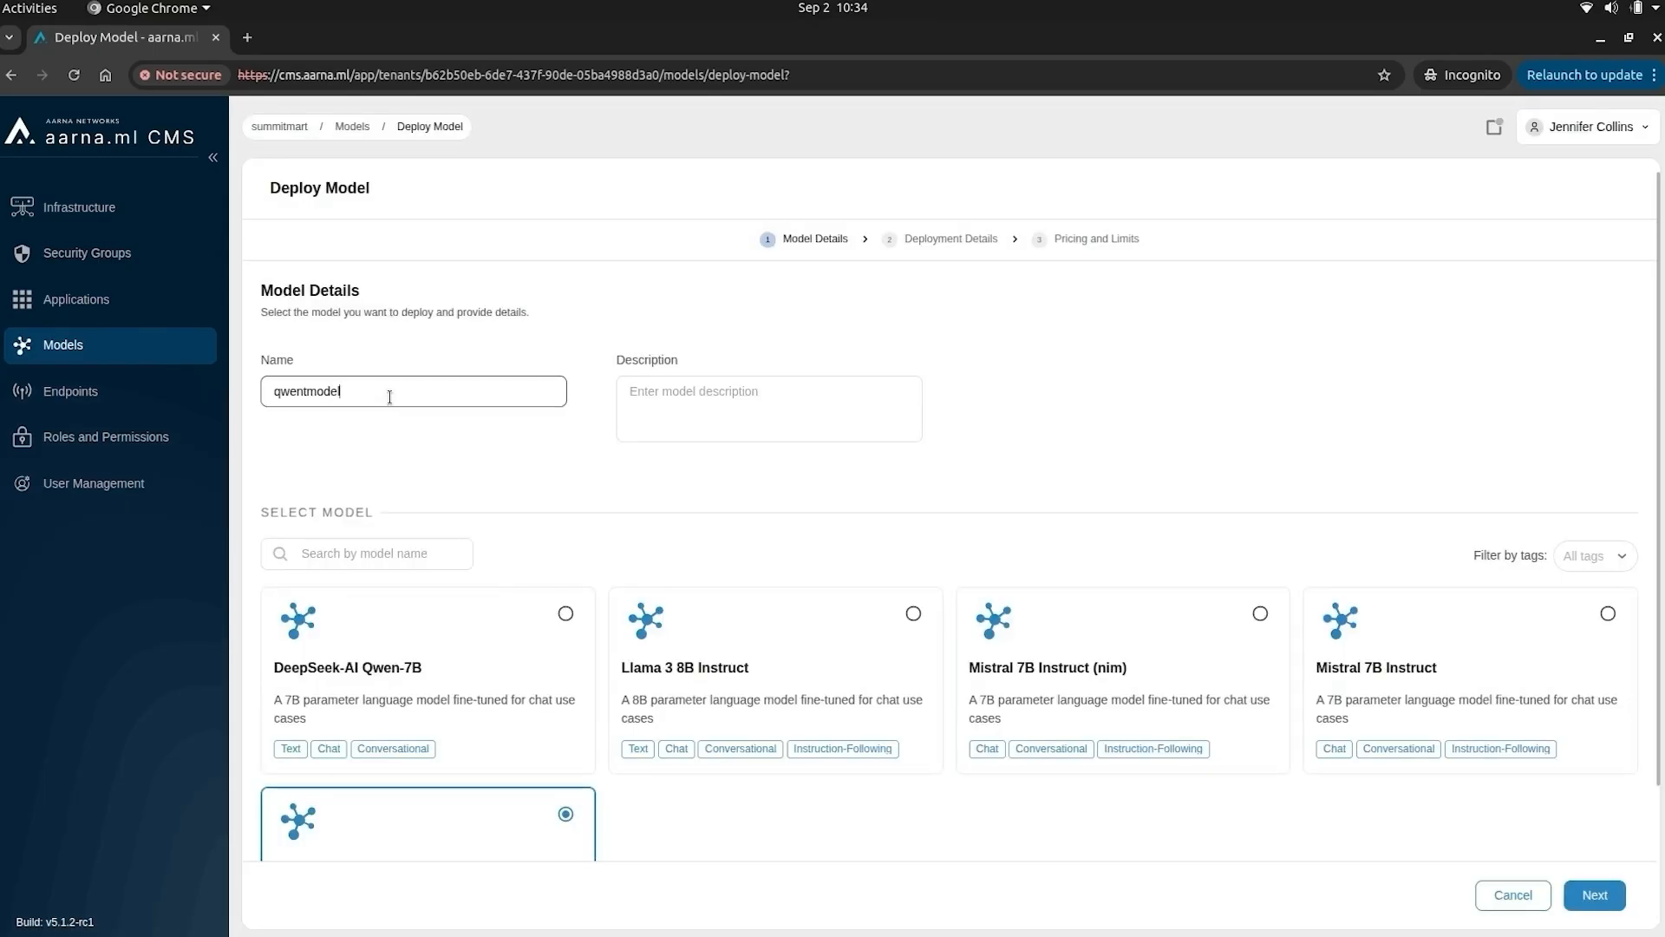
pyautogui.press('Tab')
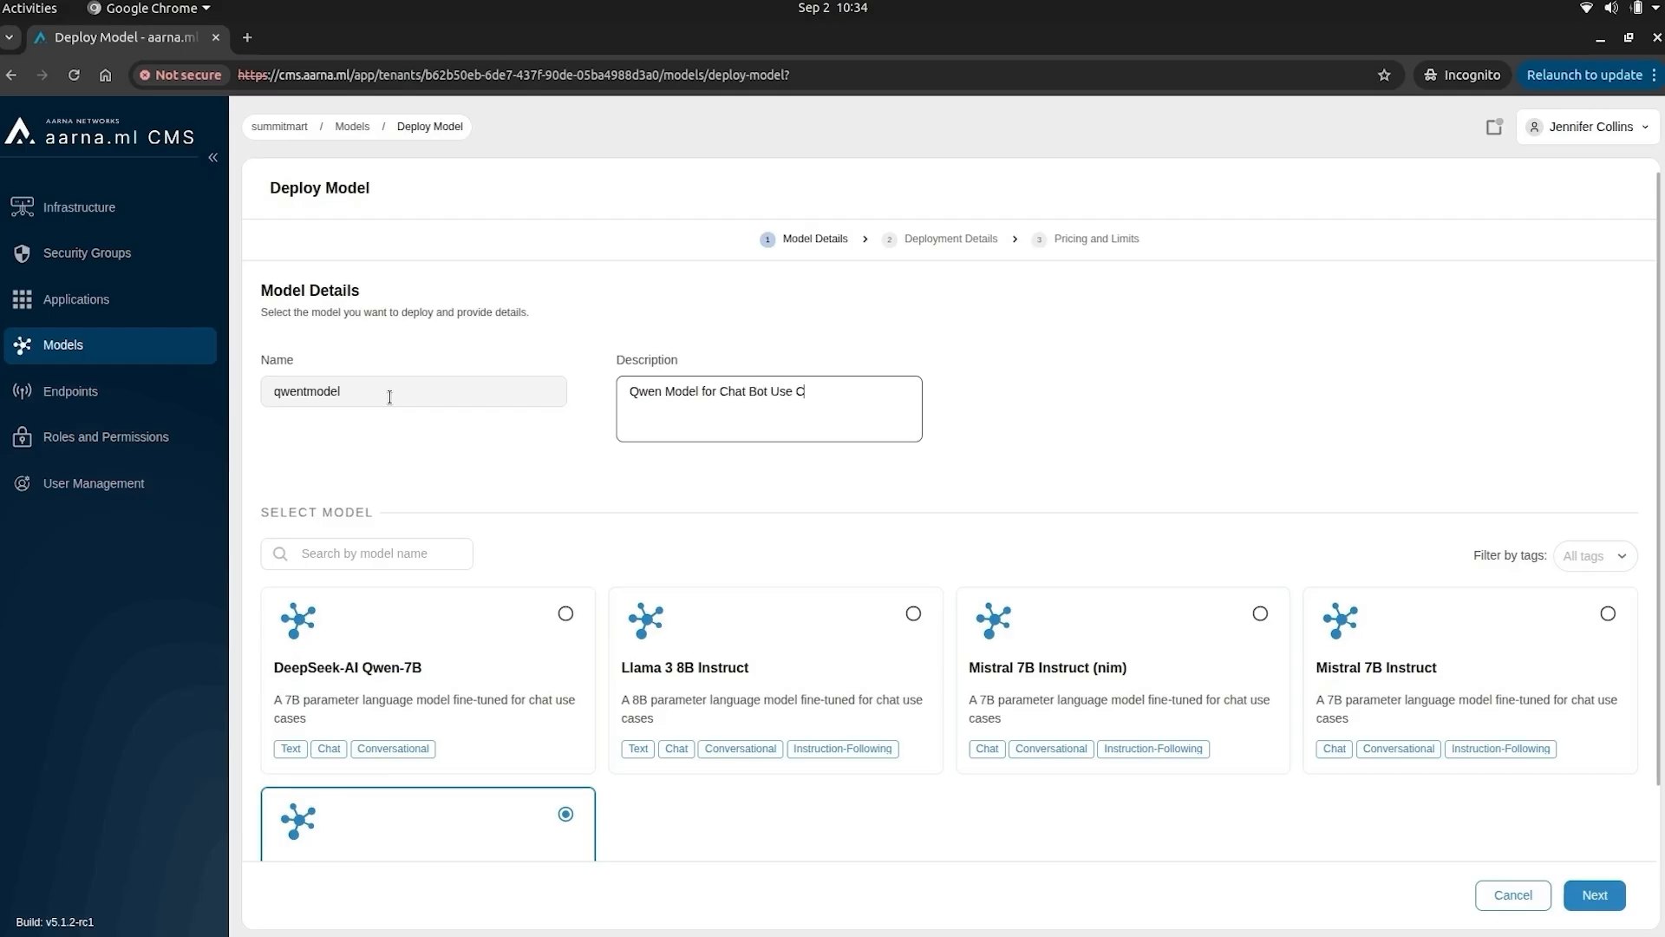
pyautogui.scroll(-2, 1088, 560)
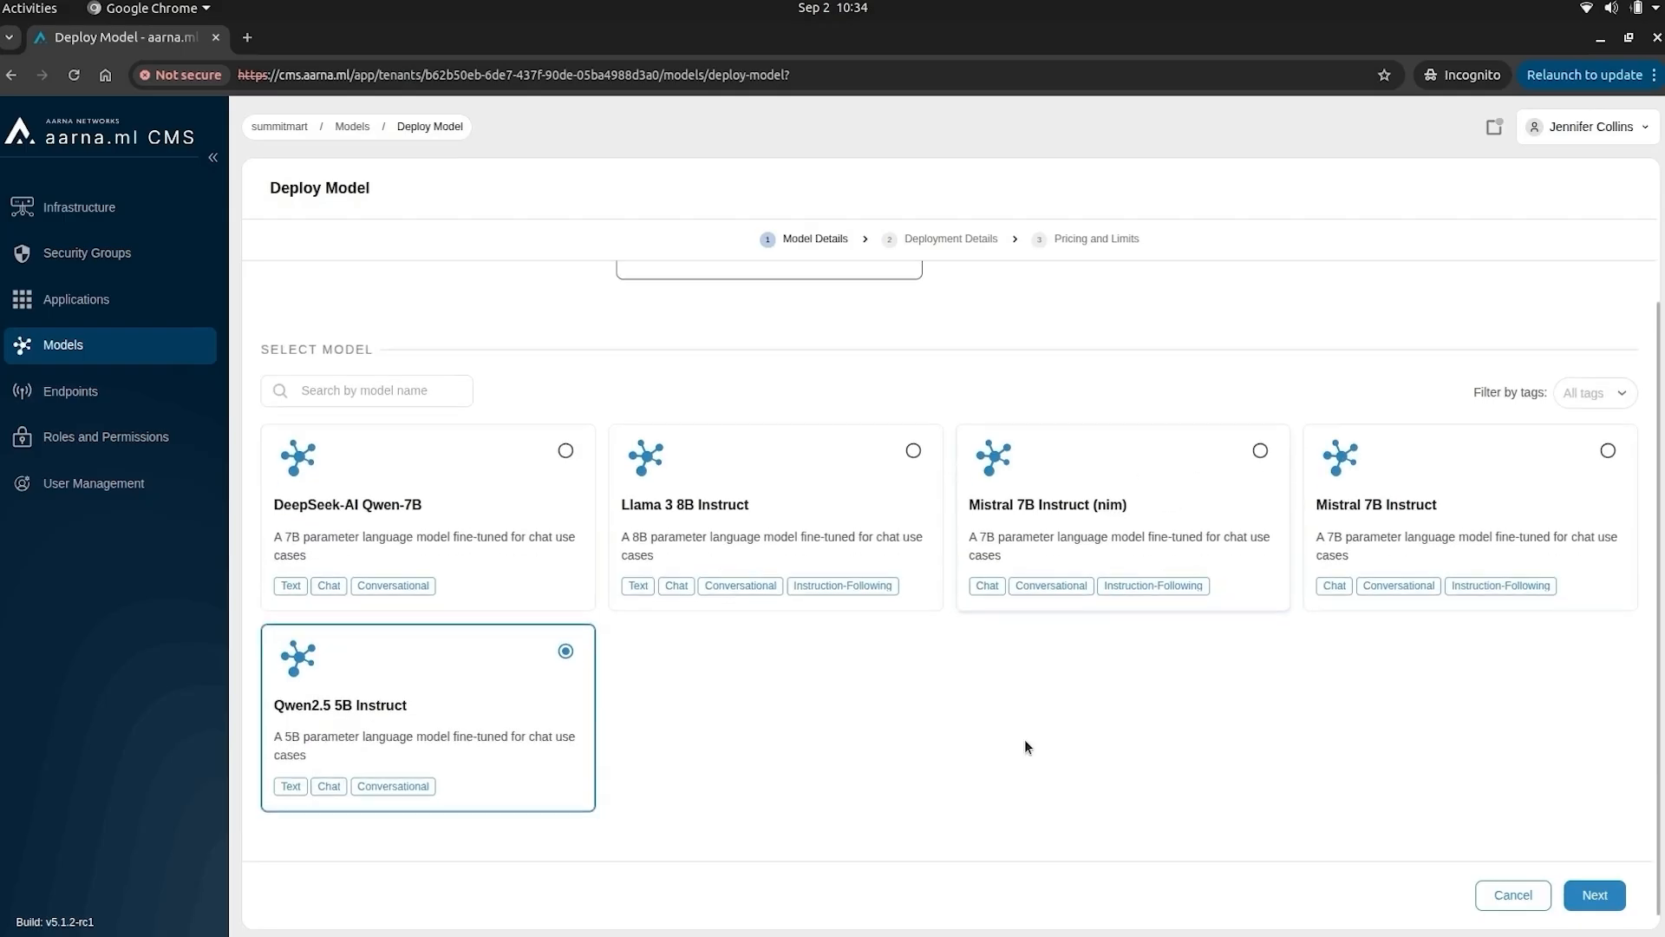
pyautogui.click(1595, 895)
# - Paste the Hugging Face token and select the qwenep endpoint with an L4 GPU
pyautogui.hotkey('alt', 'Tab')
pyautogui.hotkey('alt', 'Tab')
pyautogui.click(446, 417)
pyautogui.hotkey('ctrl', 'v')
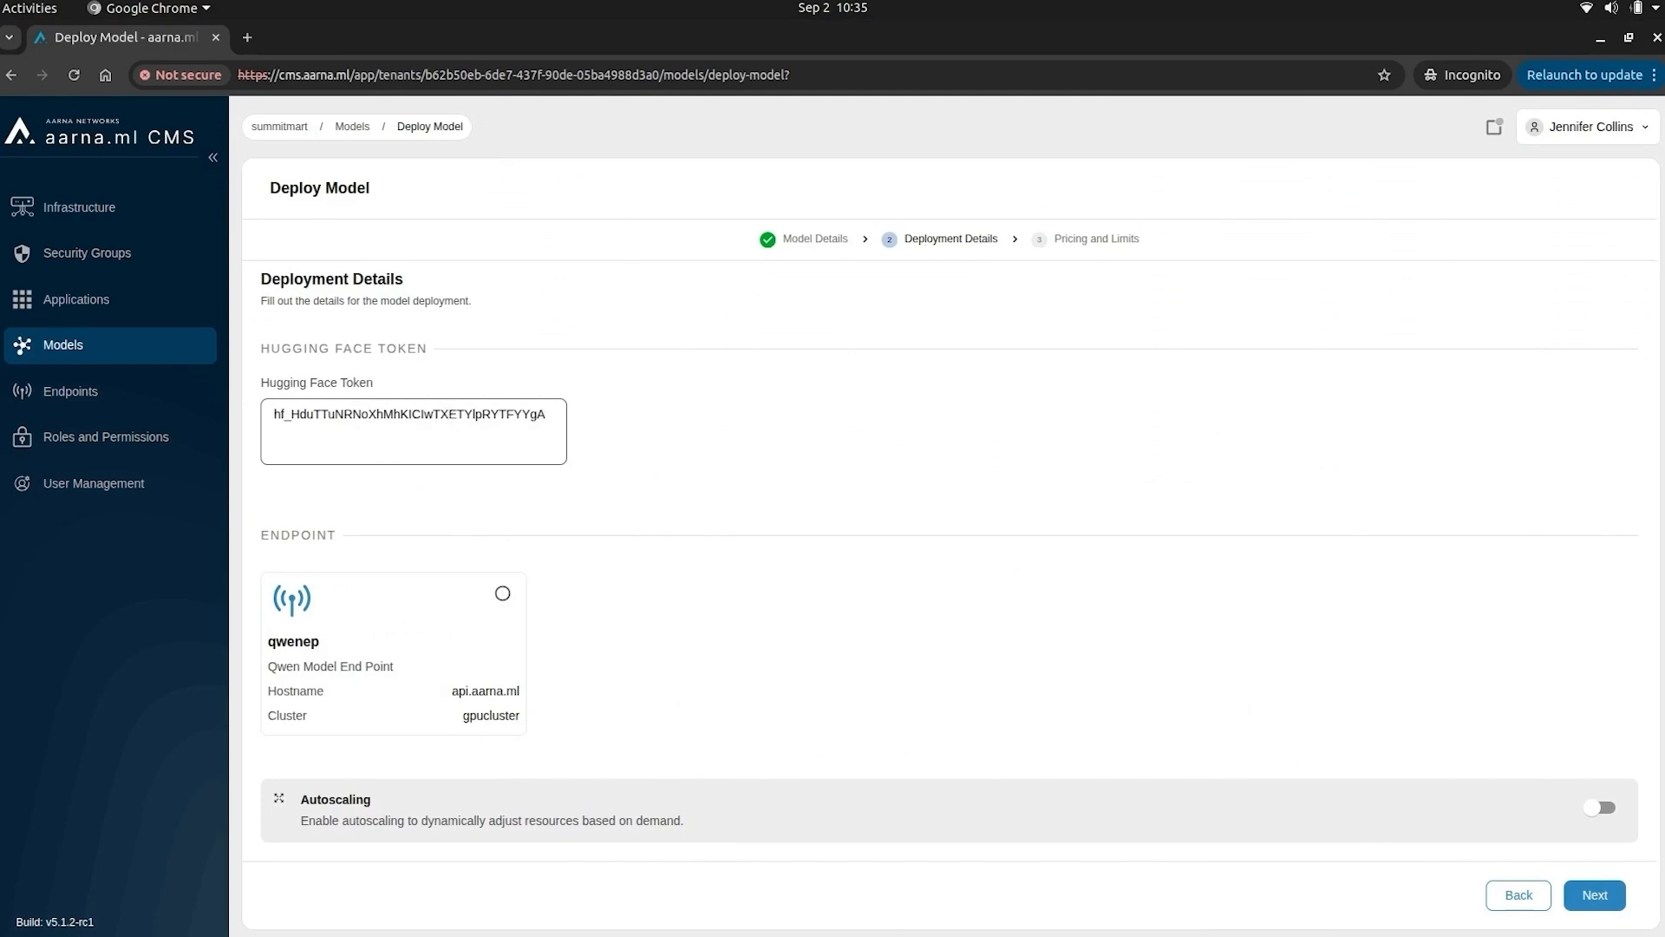
pyautogui.scroll(-2, 923, 555)
pyautogui.click(482, 704)
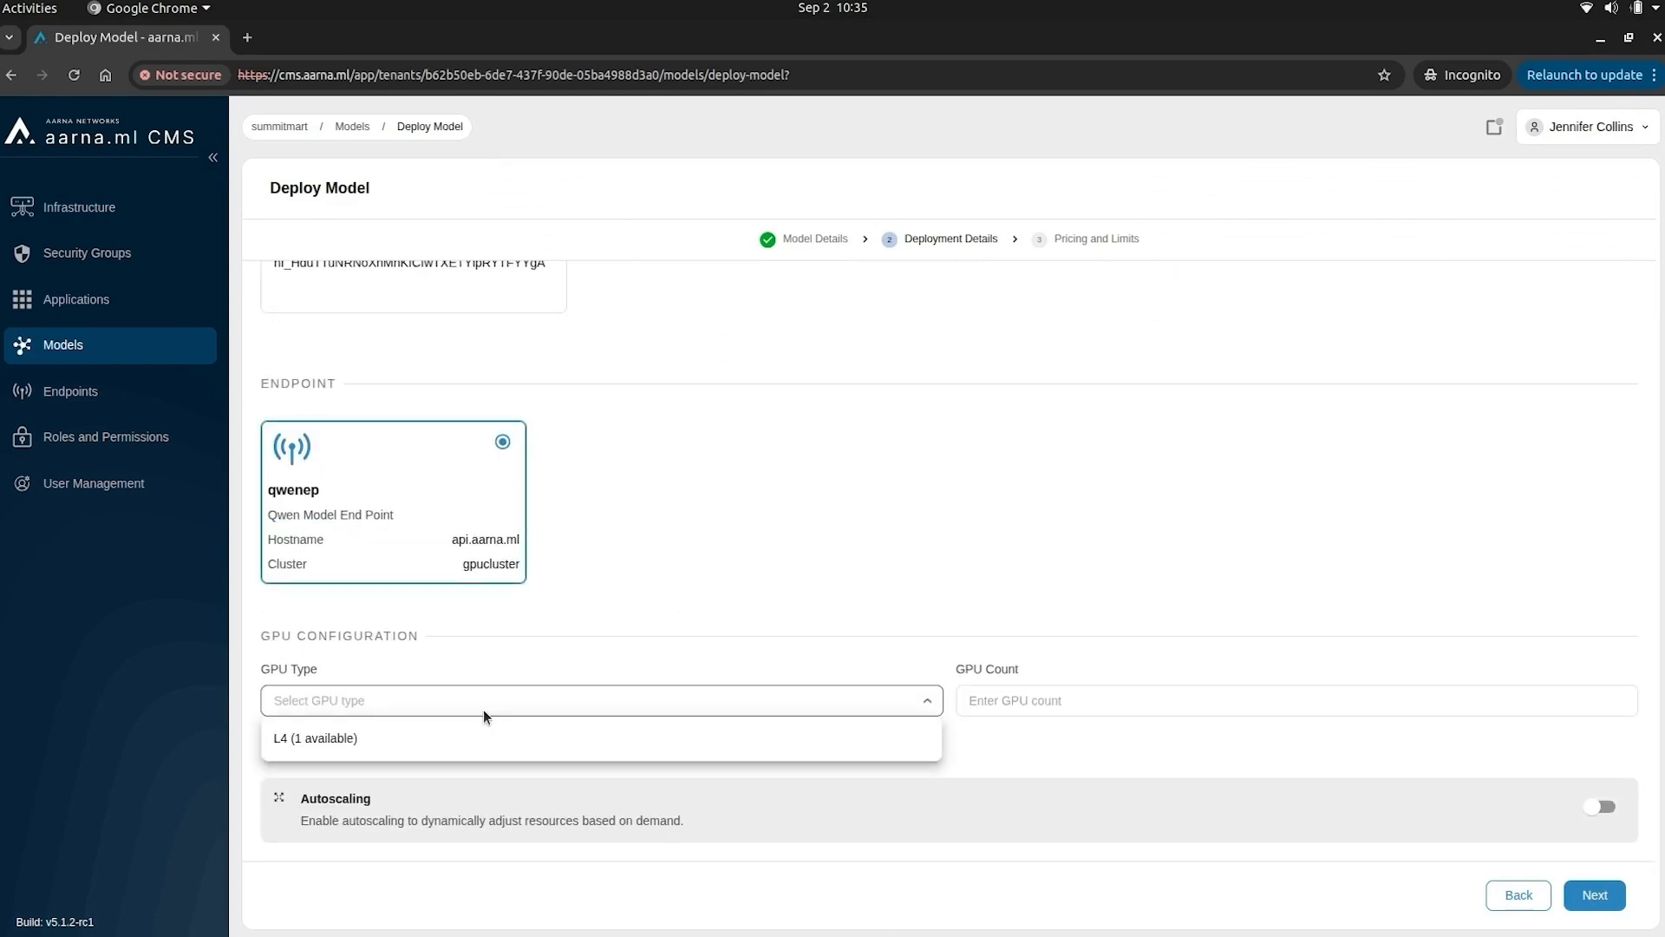
pyautogui.click(484, 744)
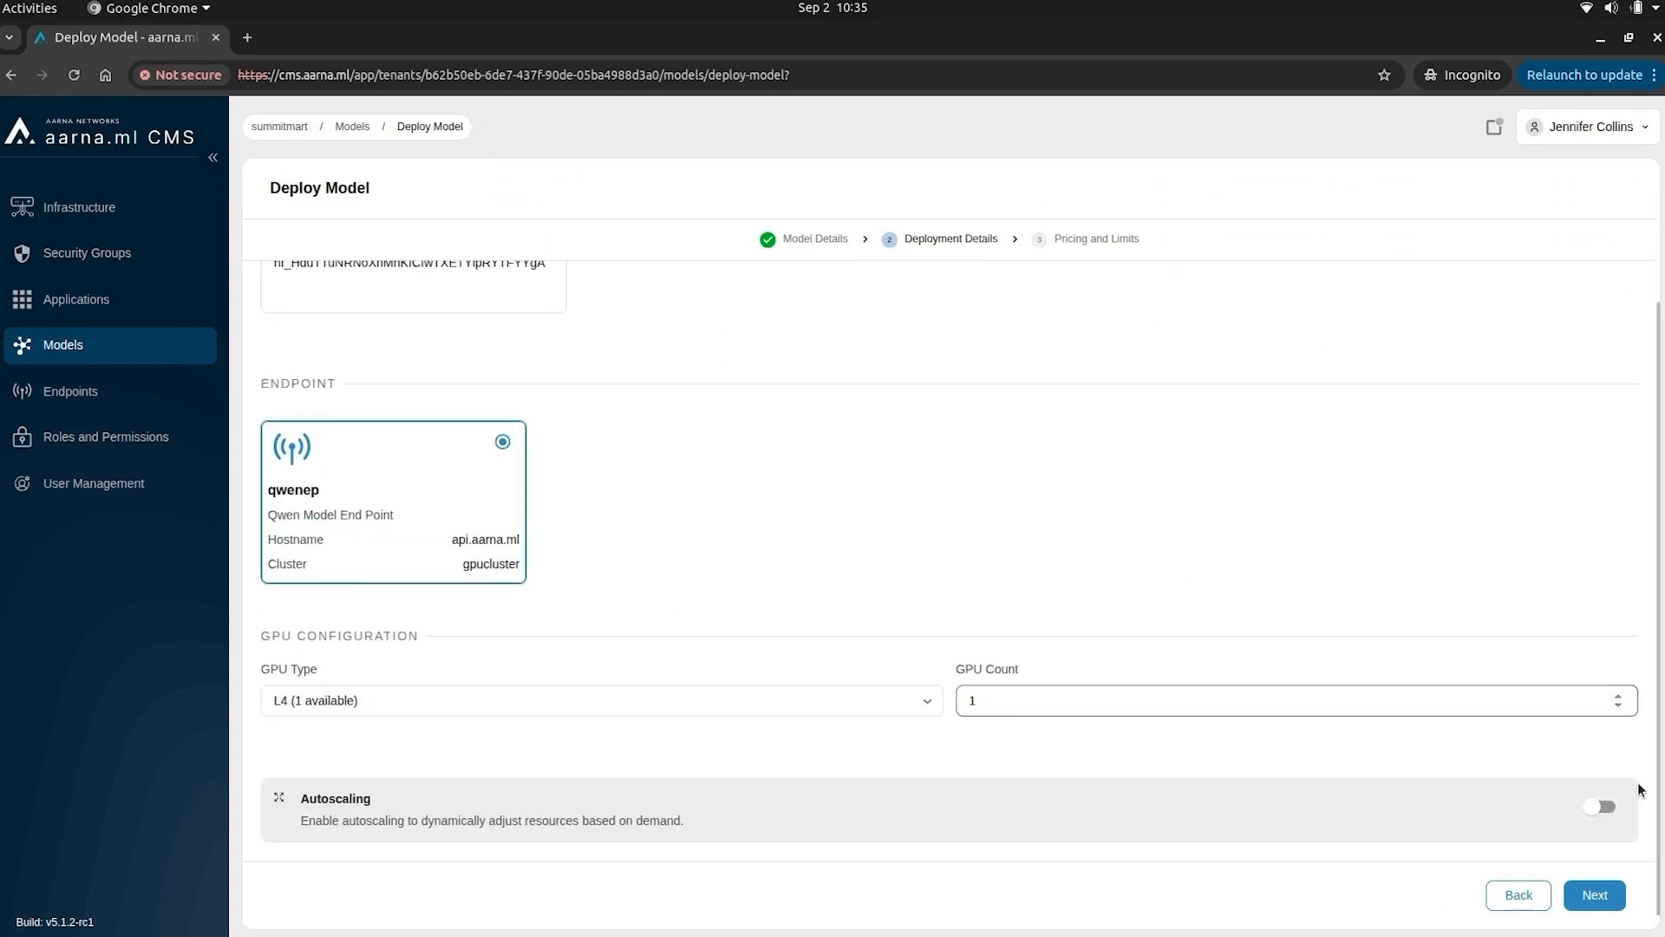
# - Enable autoscaling with min 1 and max 2 replicas, then continue to Pricing and Limits
pyautogui.click(1602, 811)
pyautogui.scroll(-4, 1127, 625)
pyautogui.click(621, 579)
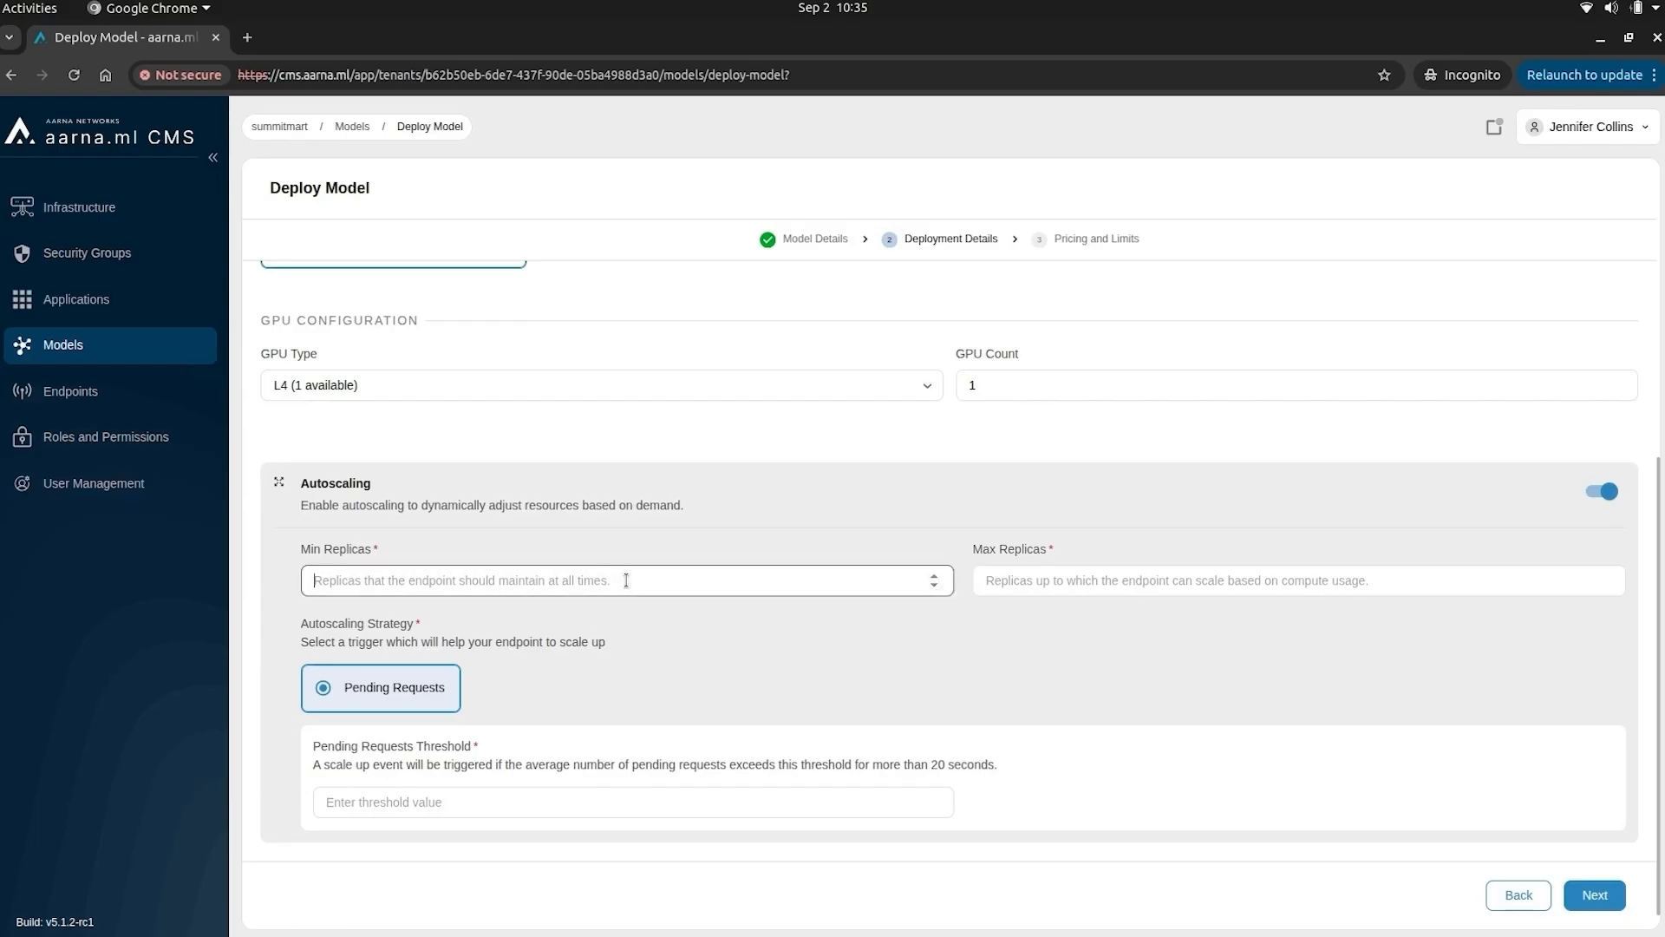
pyautogui.write('1')
pyautogui.click(1041, 580)
pyautogui.write('2')
pyautogui.click(525, 805)
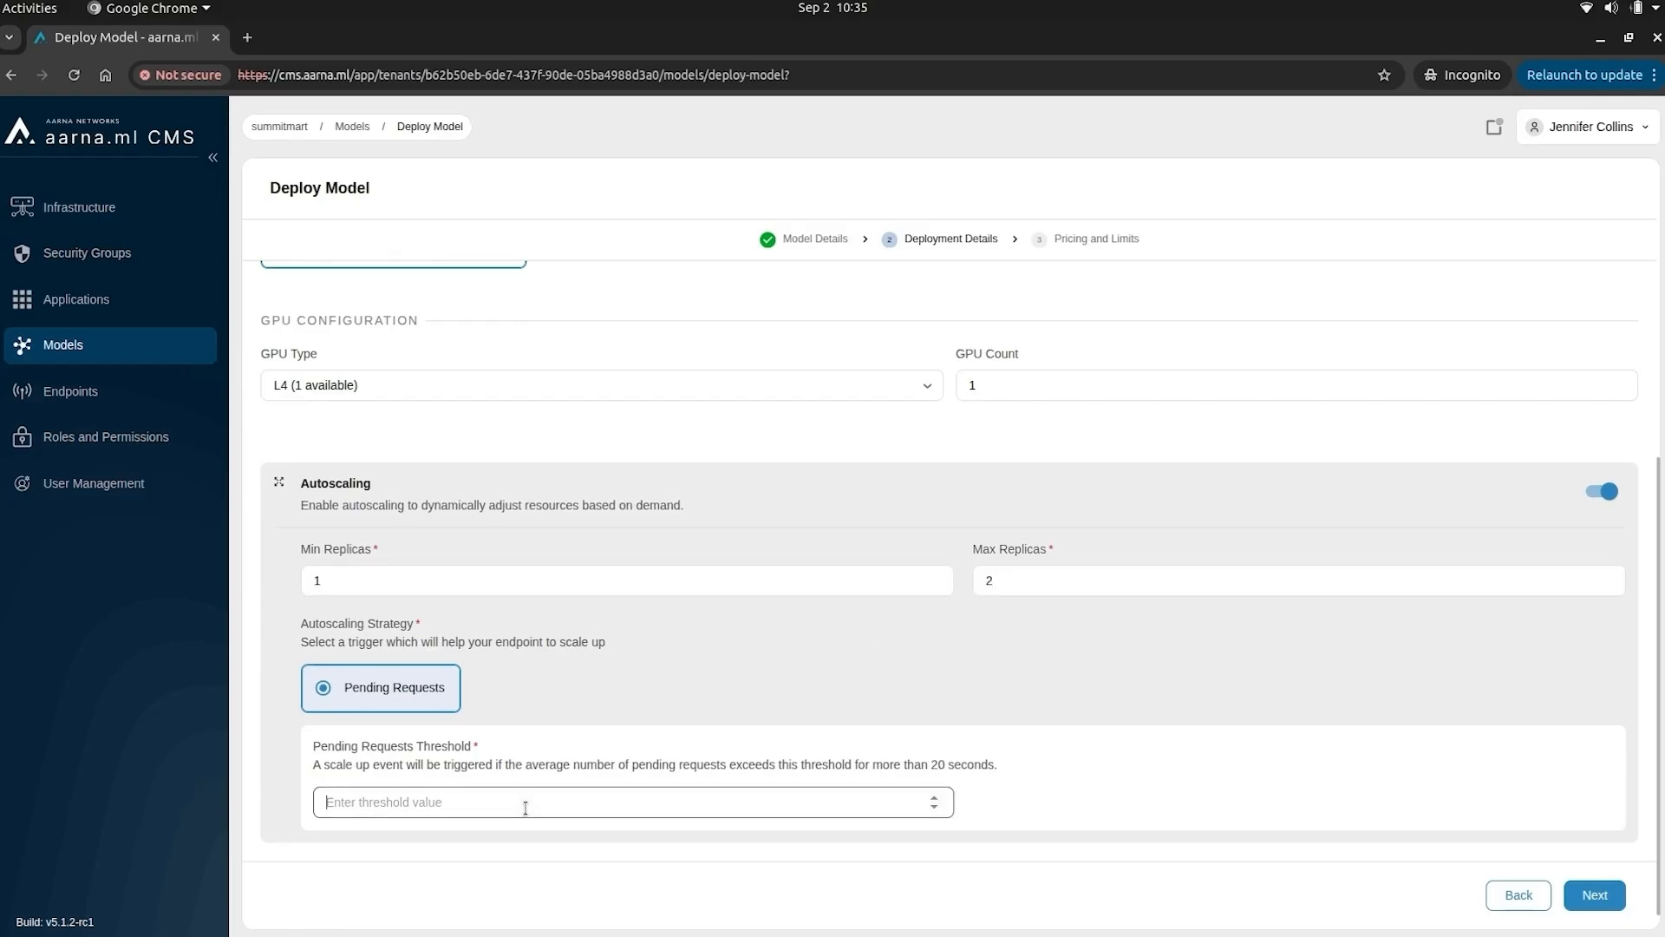
pyautogui.click(1584, 908)
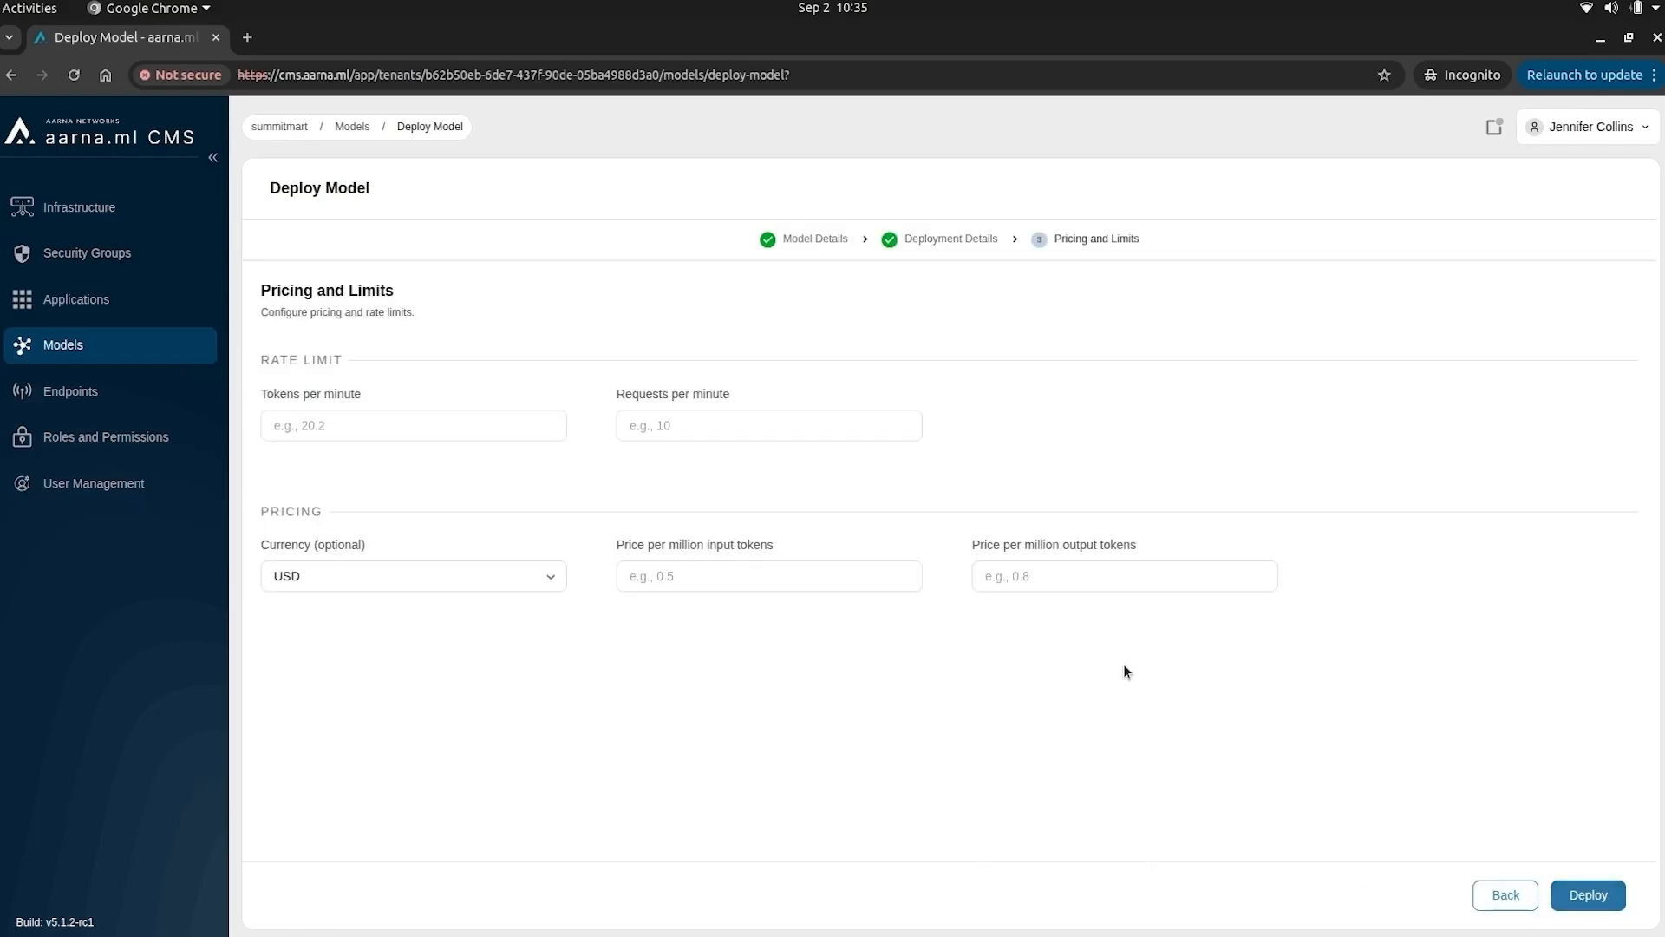
# - Set 50000 tokens/min, 80 requests/min and USD 2 token prices, then deploy qwentmodel
pyautogui.click(321, 423)
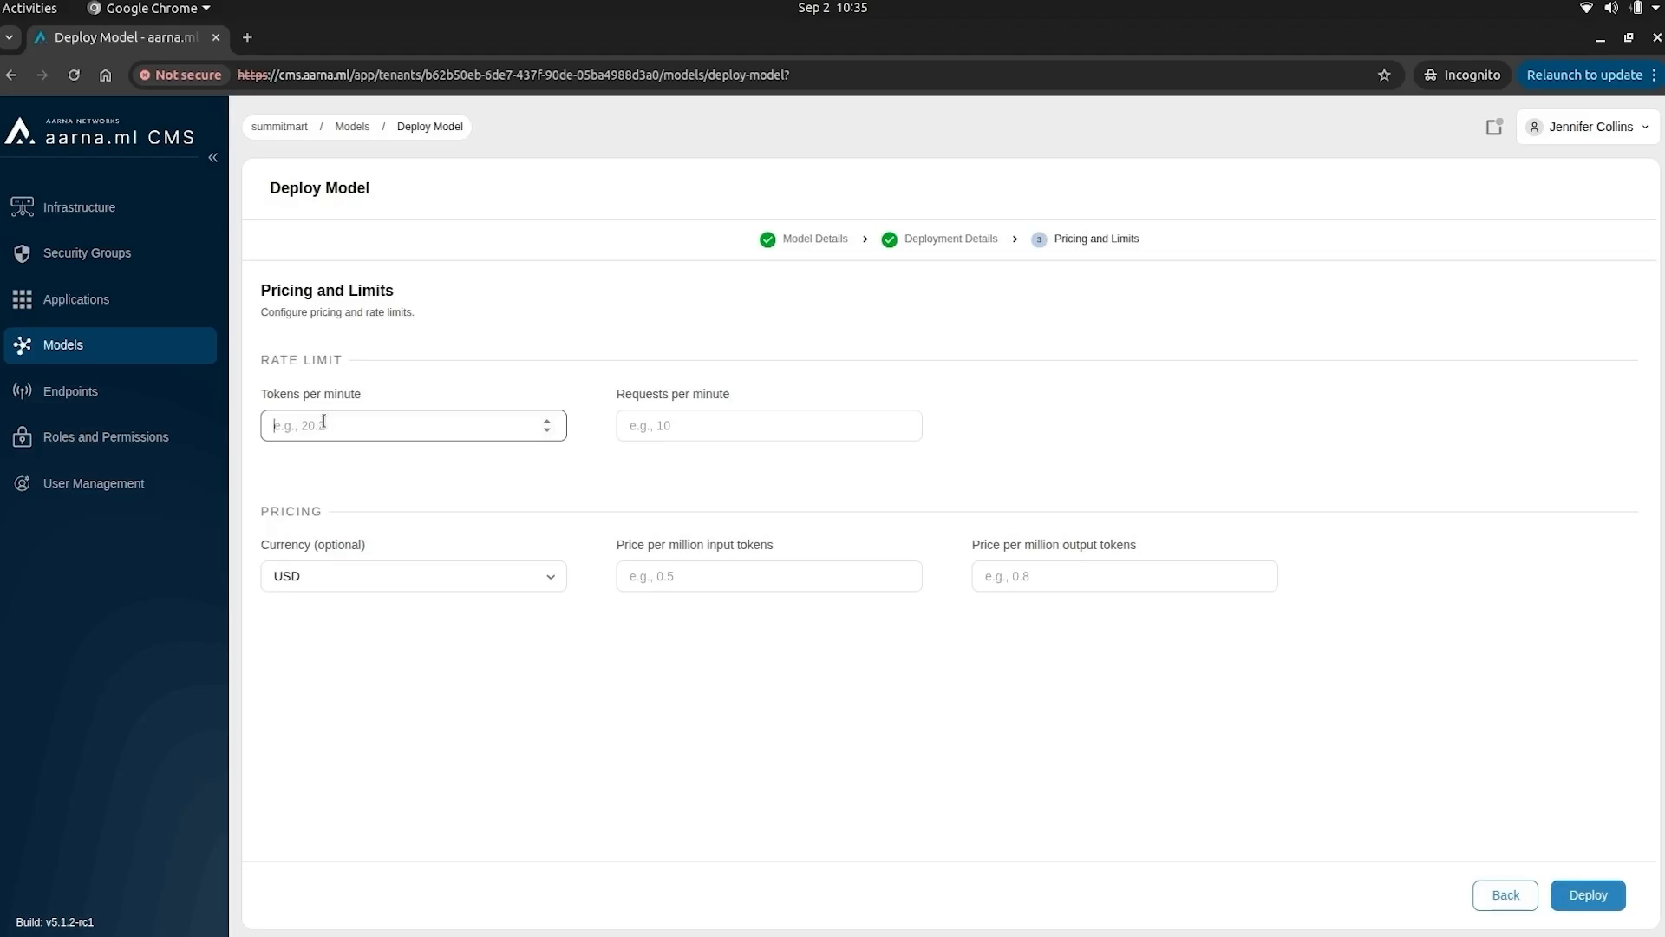
pyautogui.write('50000')
pyautogui.press('Tab')
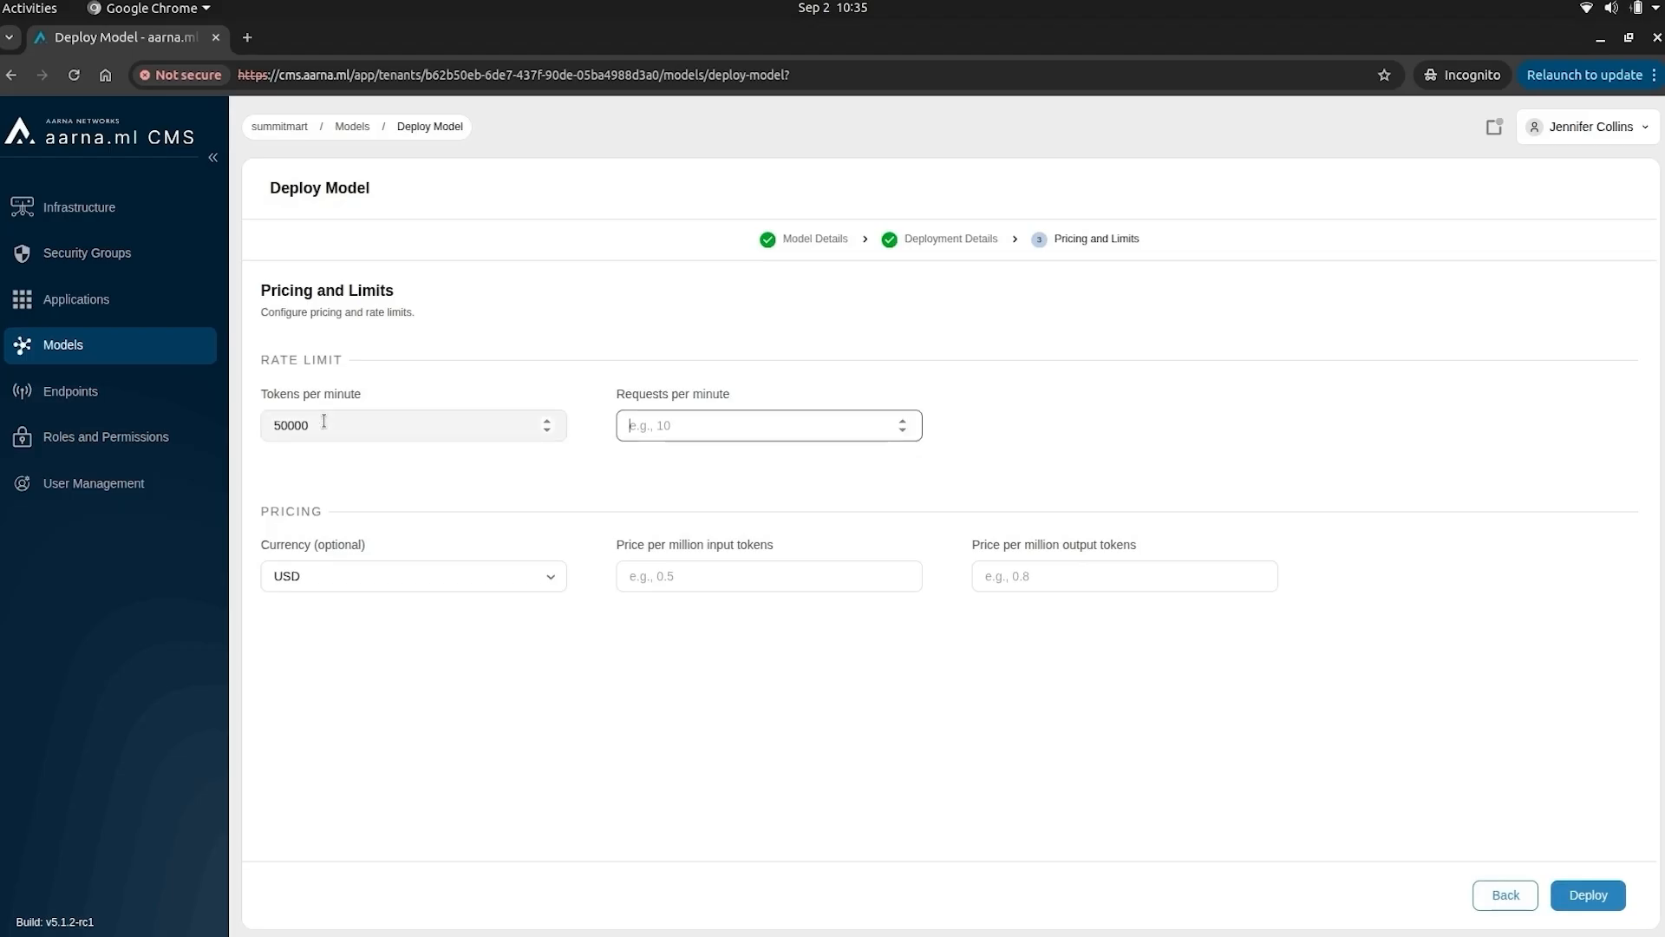
pyautogui.press('Tab')
pyautogui.press('Tab')
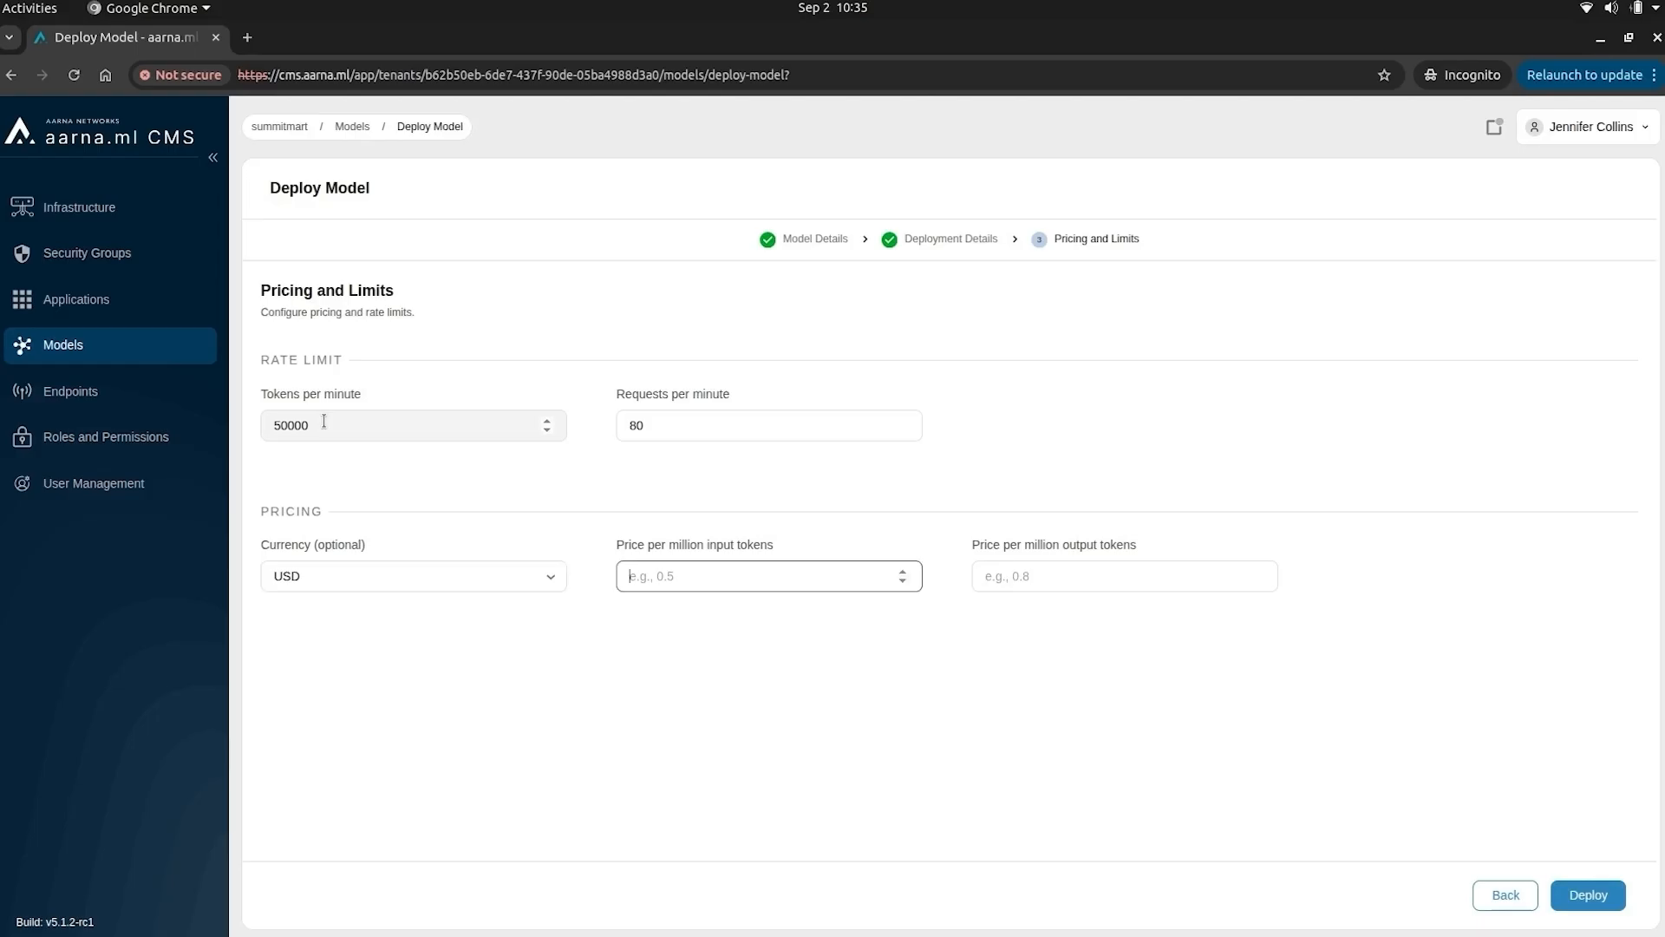
pyautogui.write('2')
pyautogui.press('Tab')
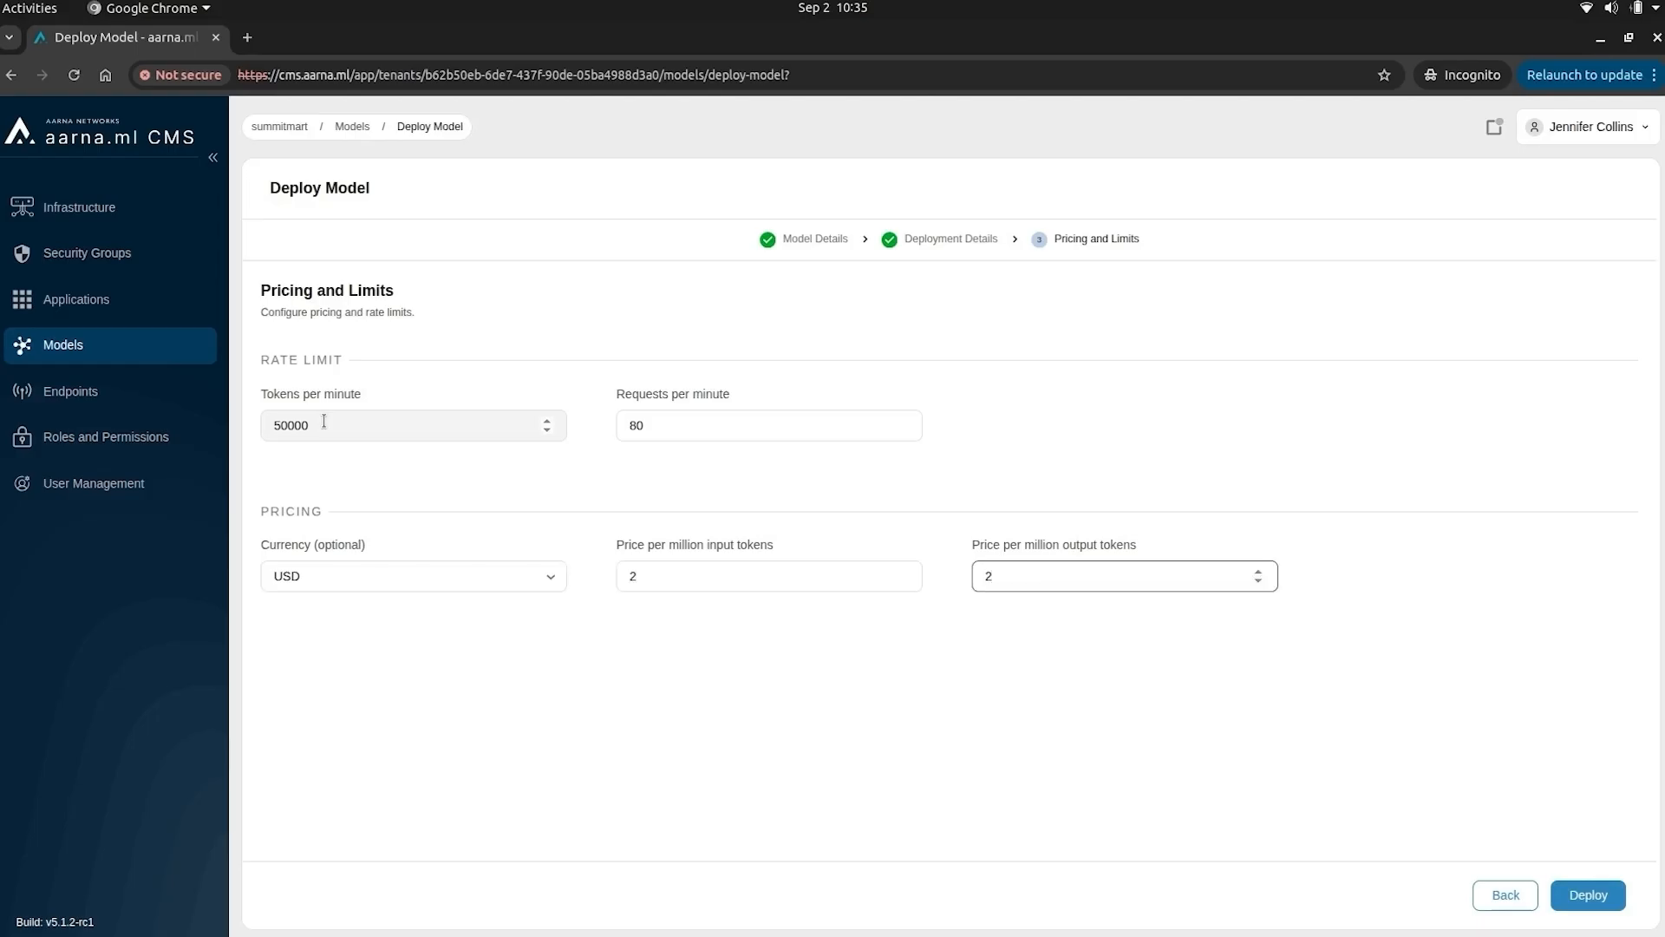
pyautogui.click(1600, 900)
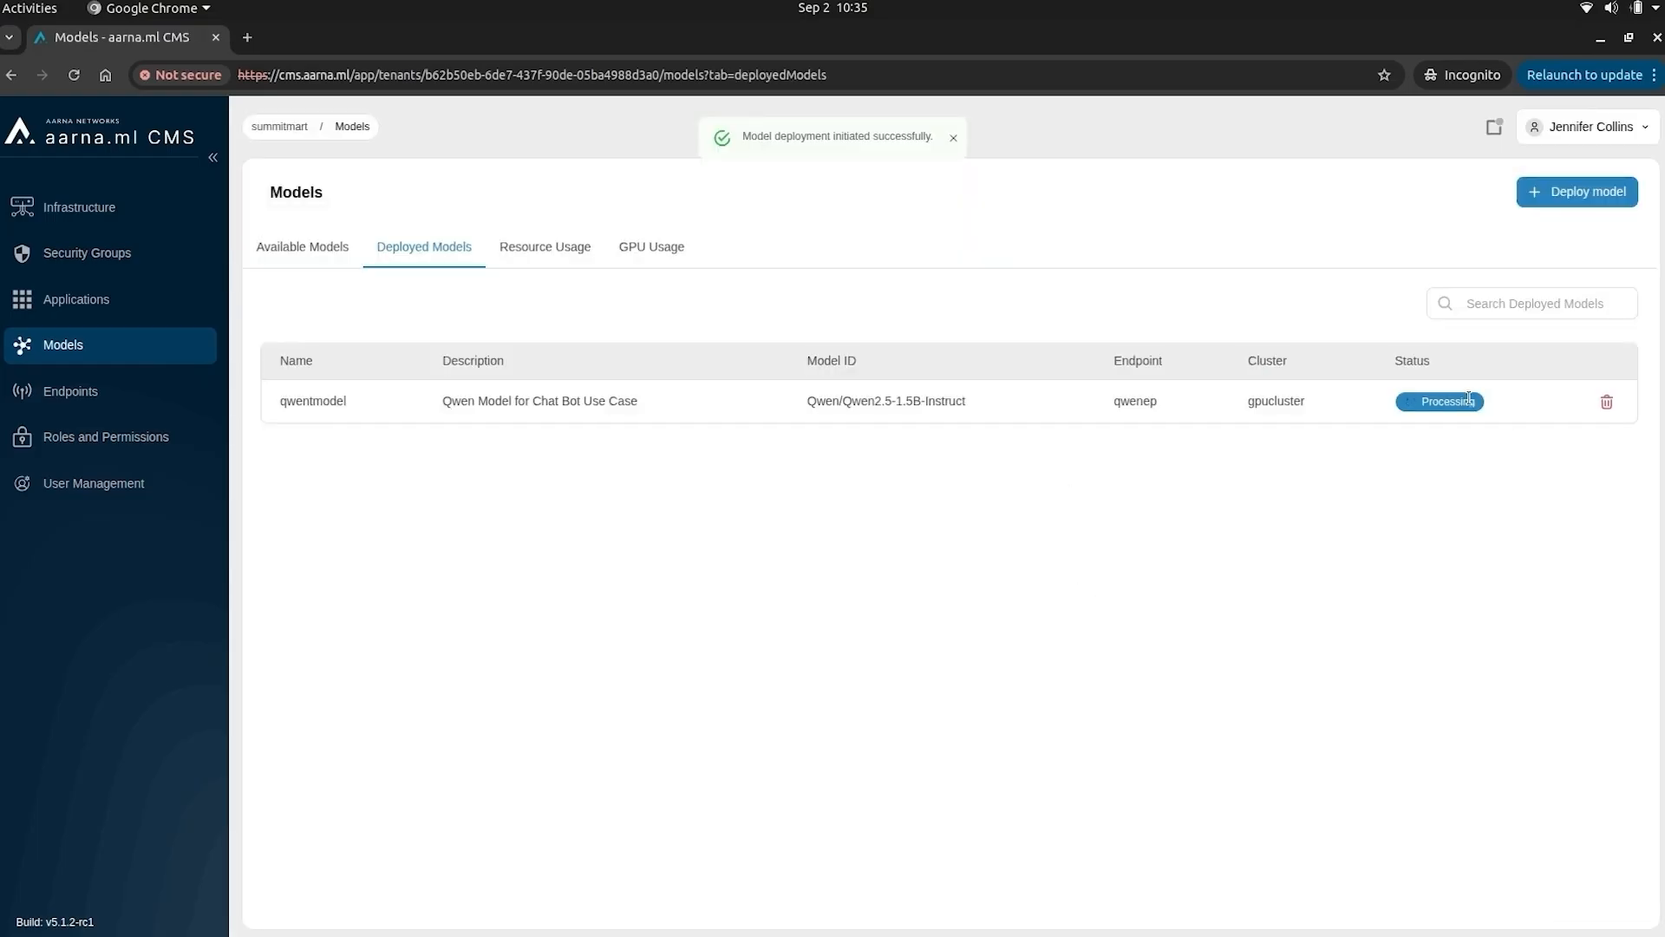
# - Open gpucluster's details from the Infrastructure cluster list and expand its kubectl terminal
pyautogui.click(119, 209)
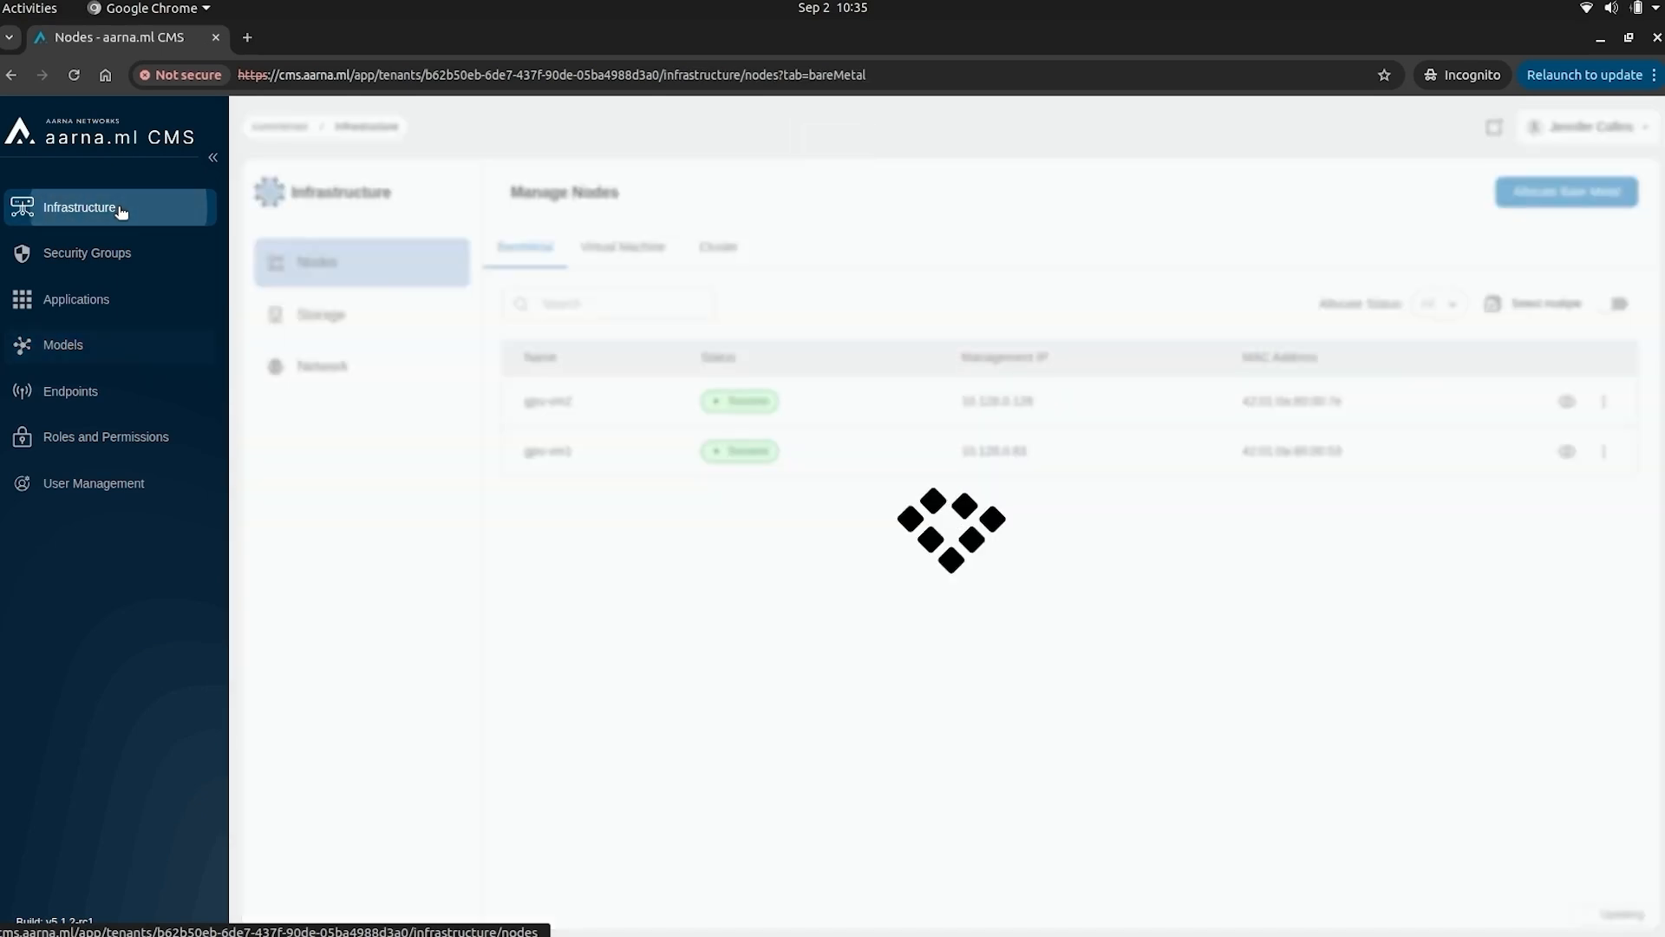
pyautogui.click(727, 250)
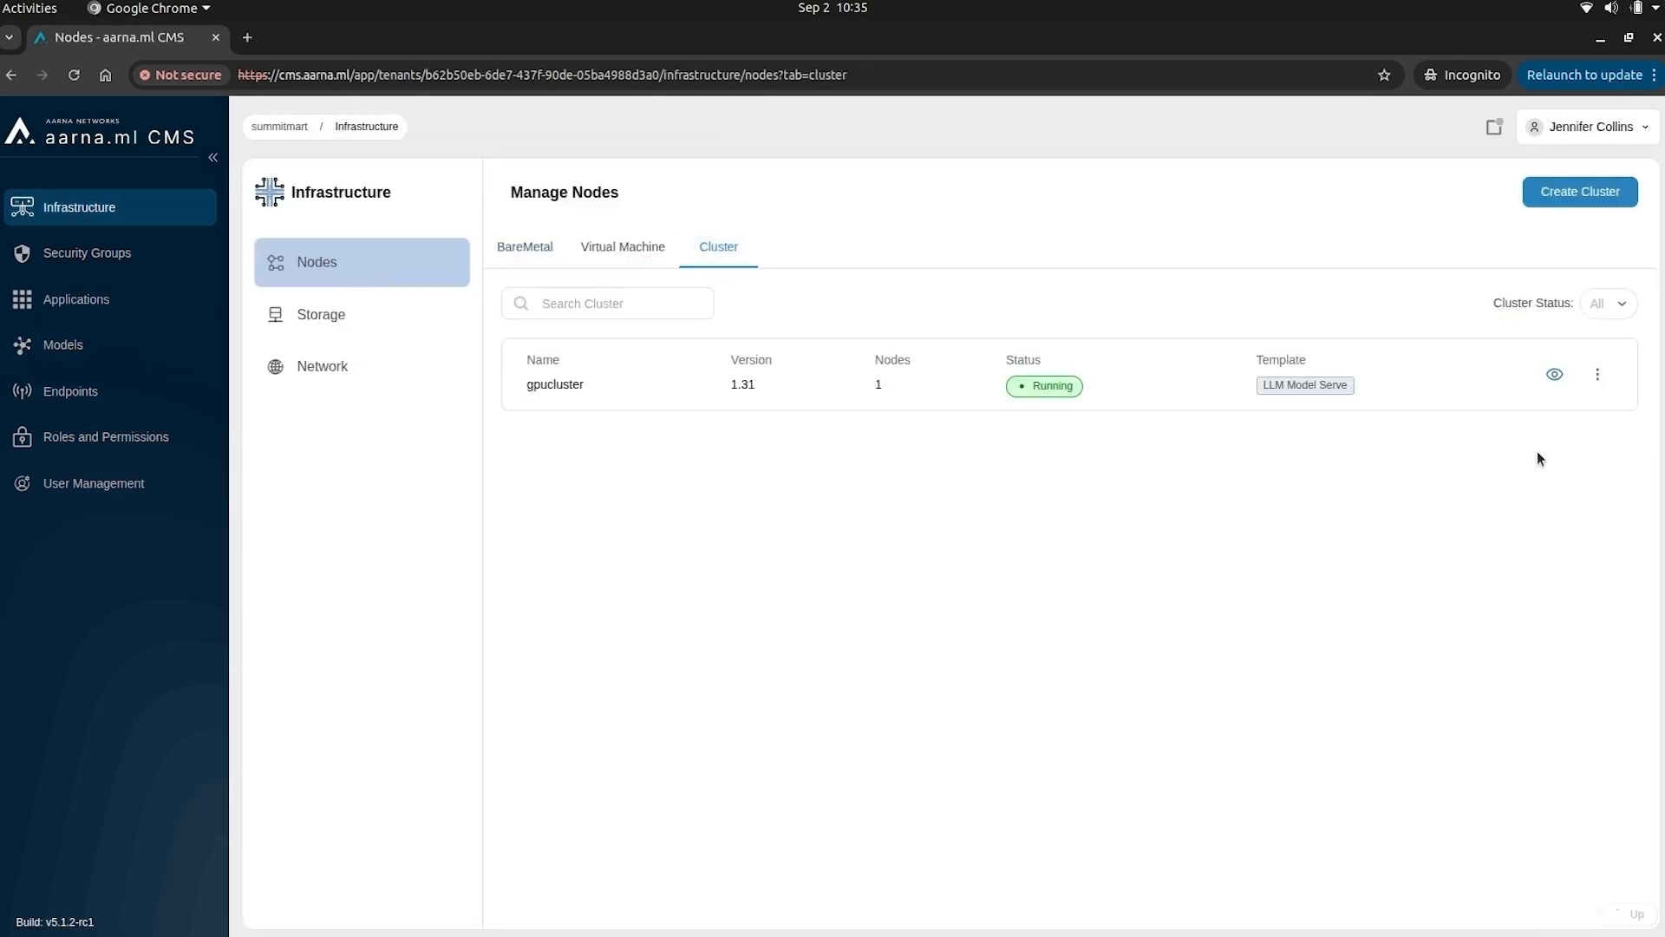
pyautogui.click(1556, 377)
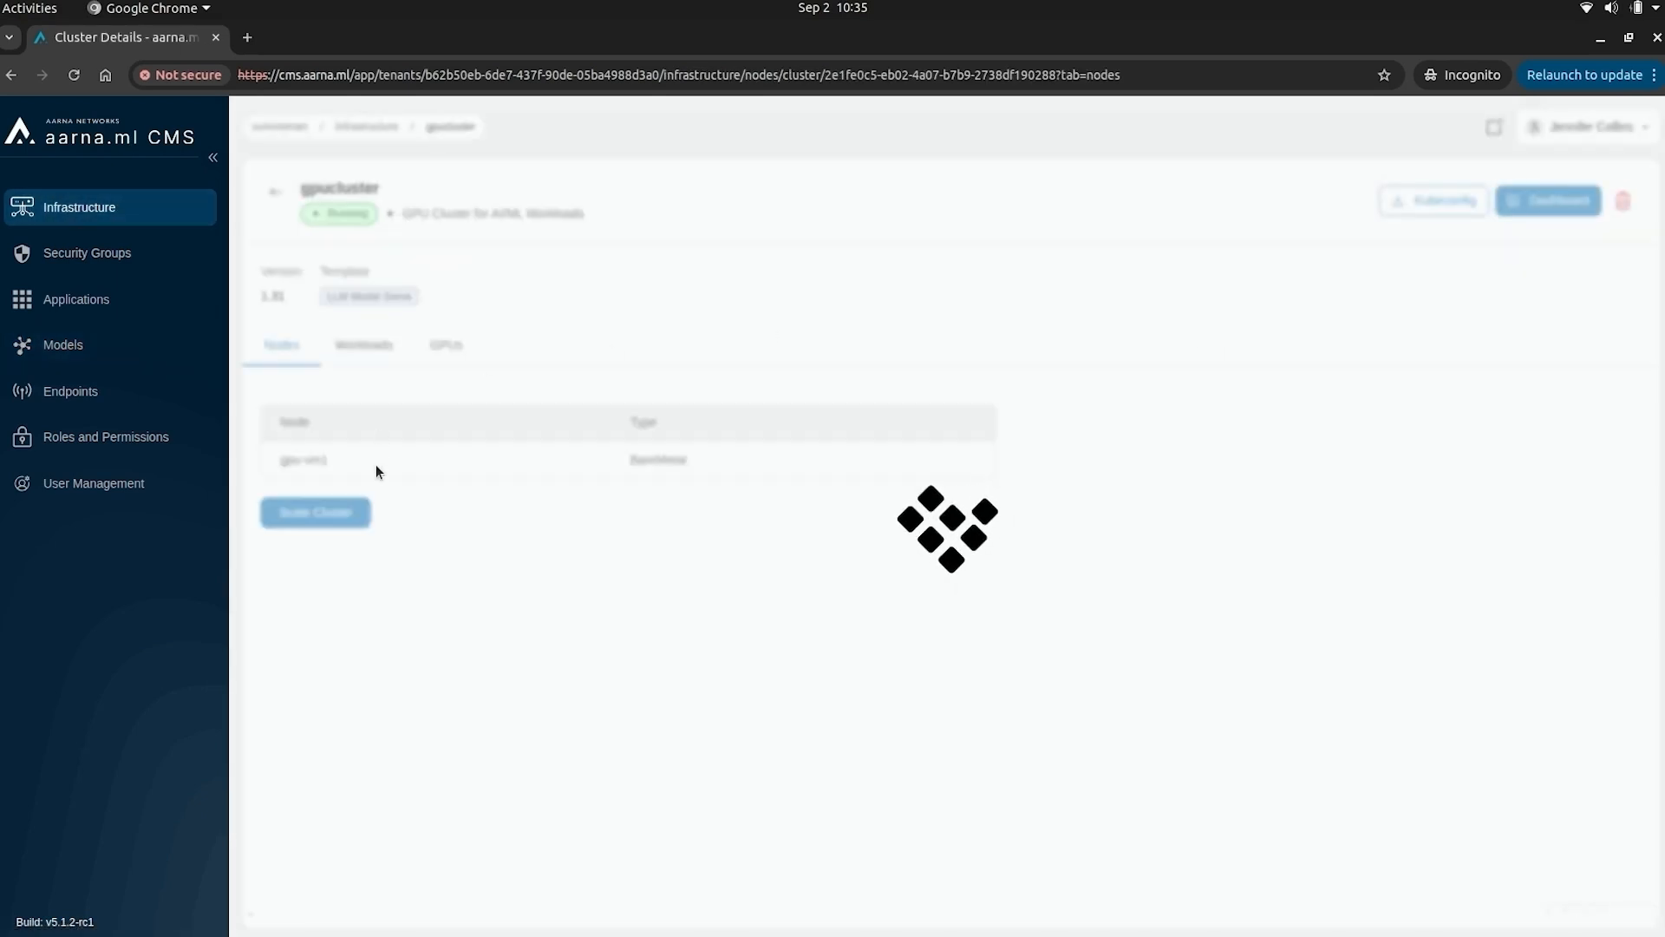
pyautogui.click(868, 914)
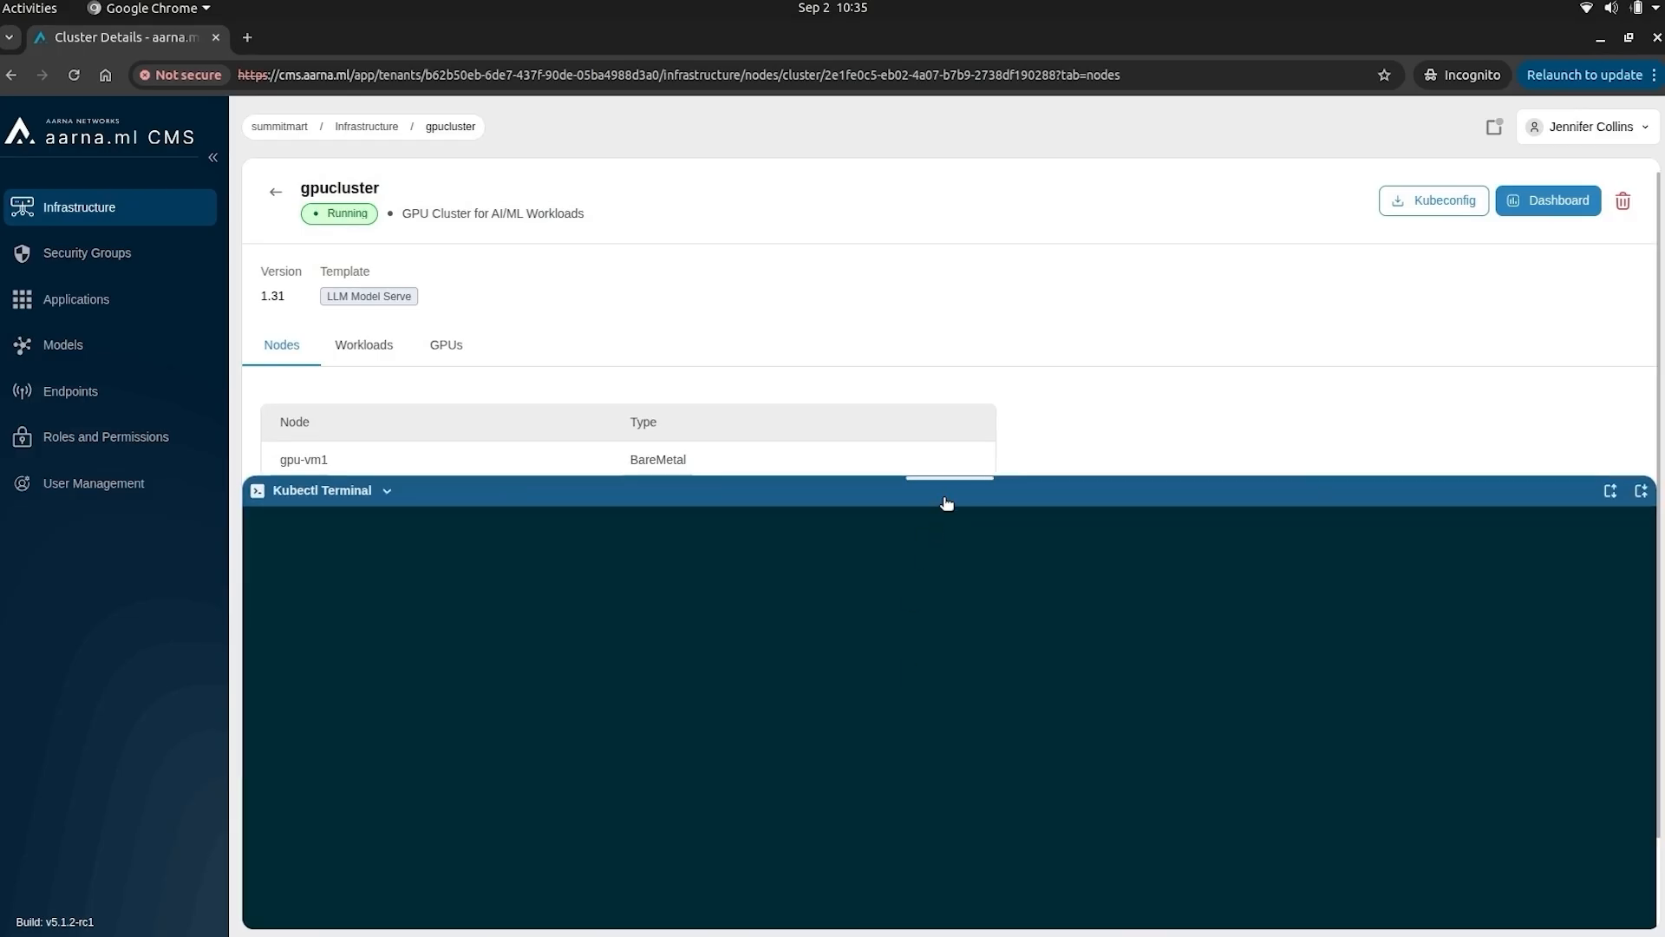
pyautogui.moveTo(955, 475); pyautogui.dragTo(959, 570)
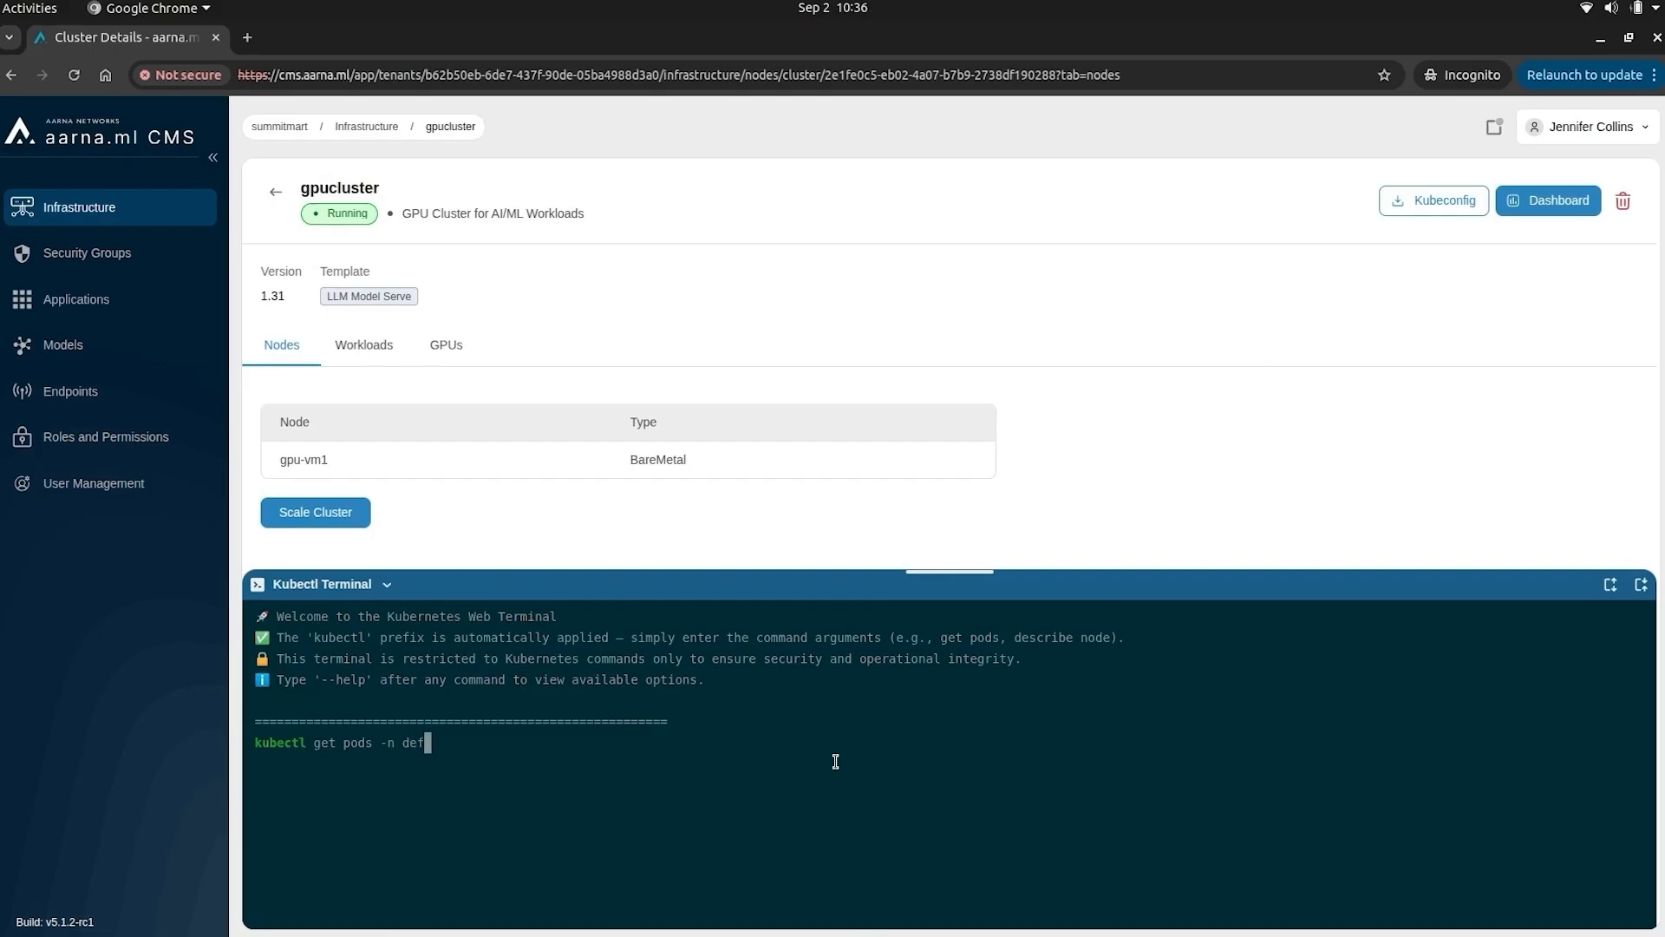
# - Run get pods -n default and confirm the qwen head and worker pods are Running
pyautogui.press('Return')
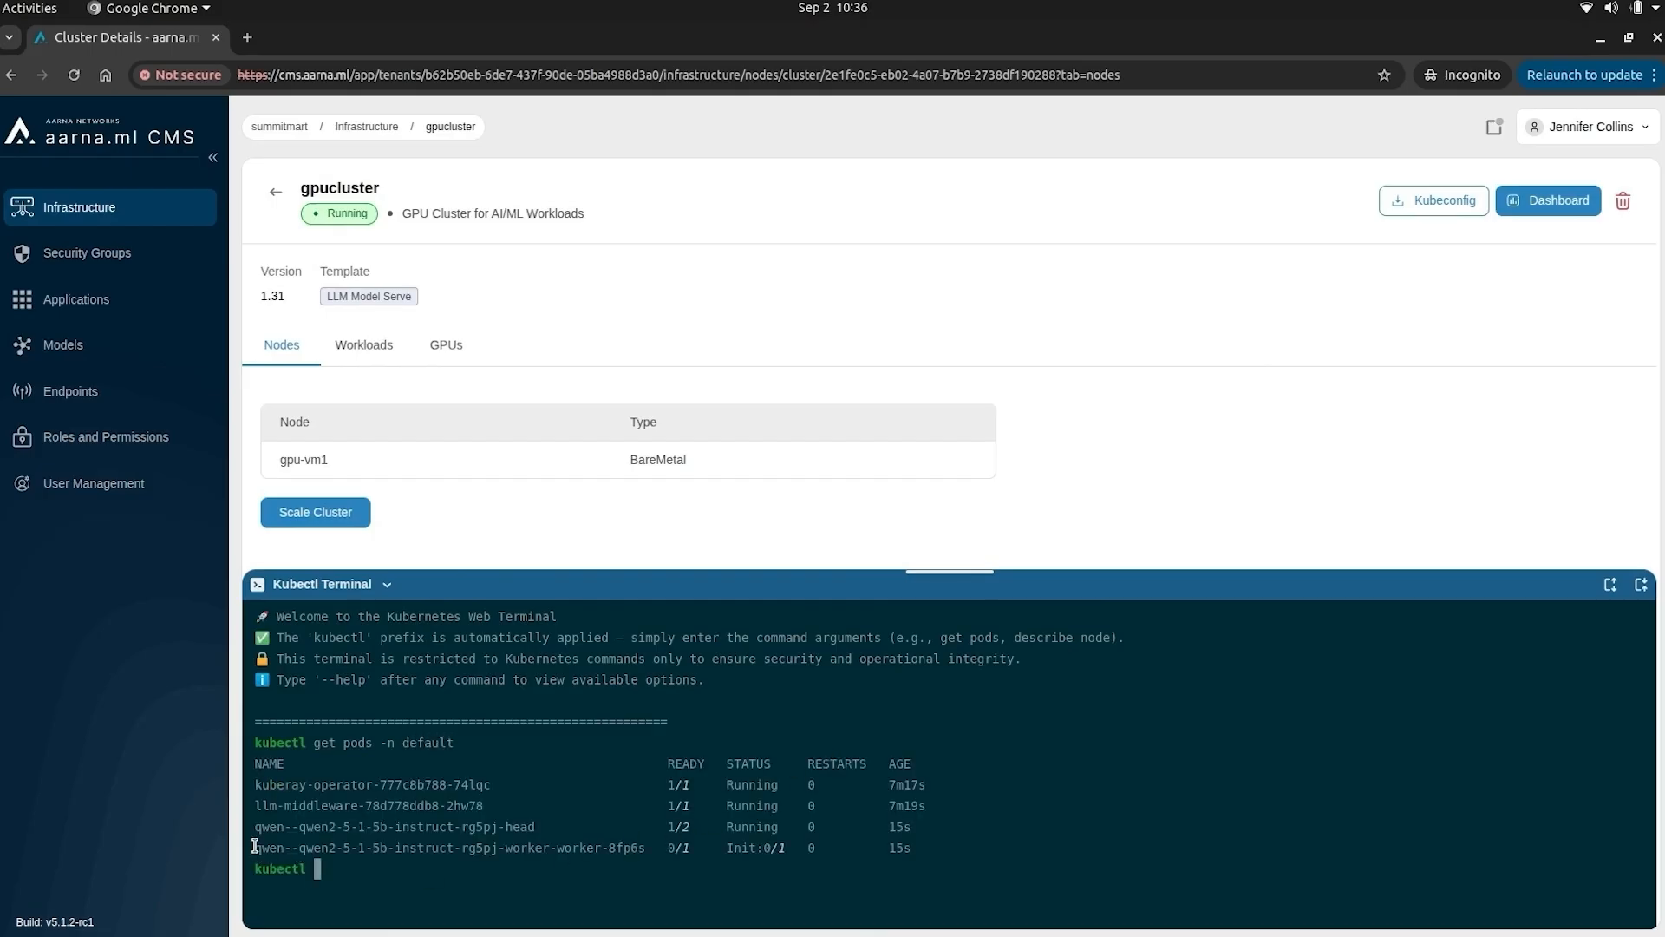
pyautogui.moveTo(255, 846); pyautogui.dragTo(639, 847)
pyautogui.click(962, 843)
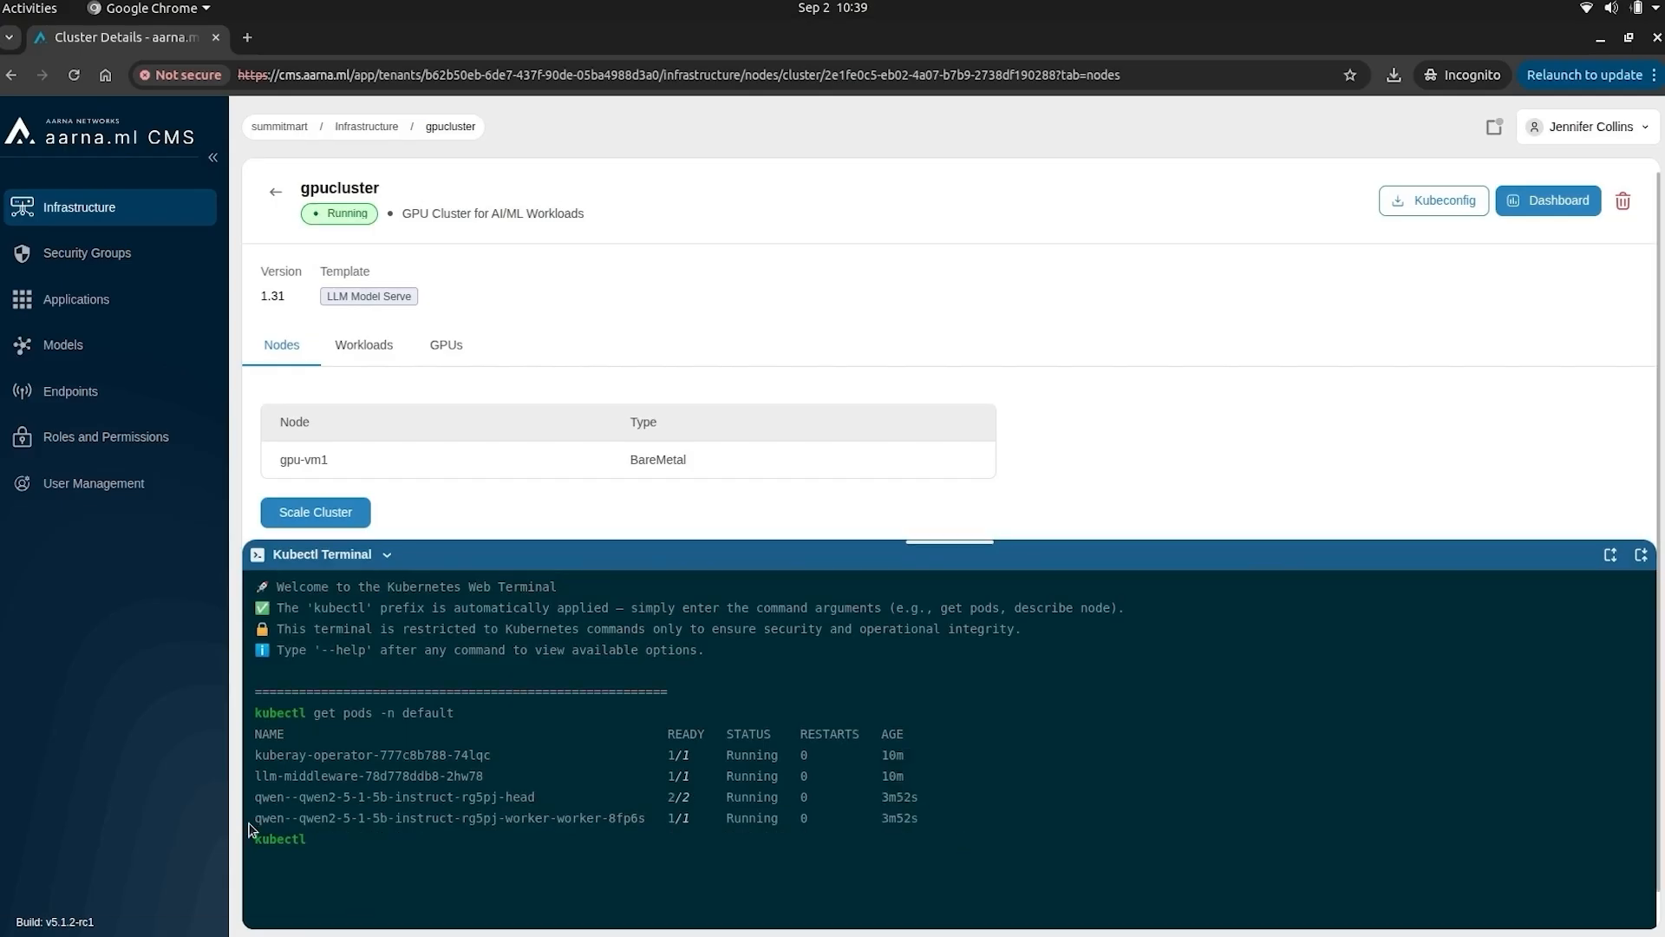
pyautogui.moveTo(457, 841); pyautogui.dragTo(882, 810)
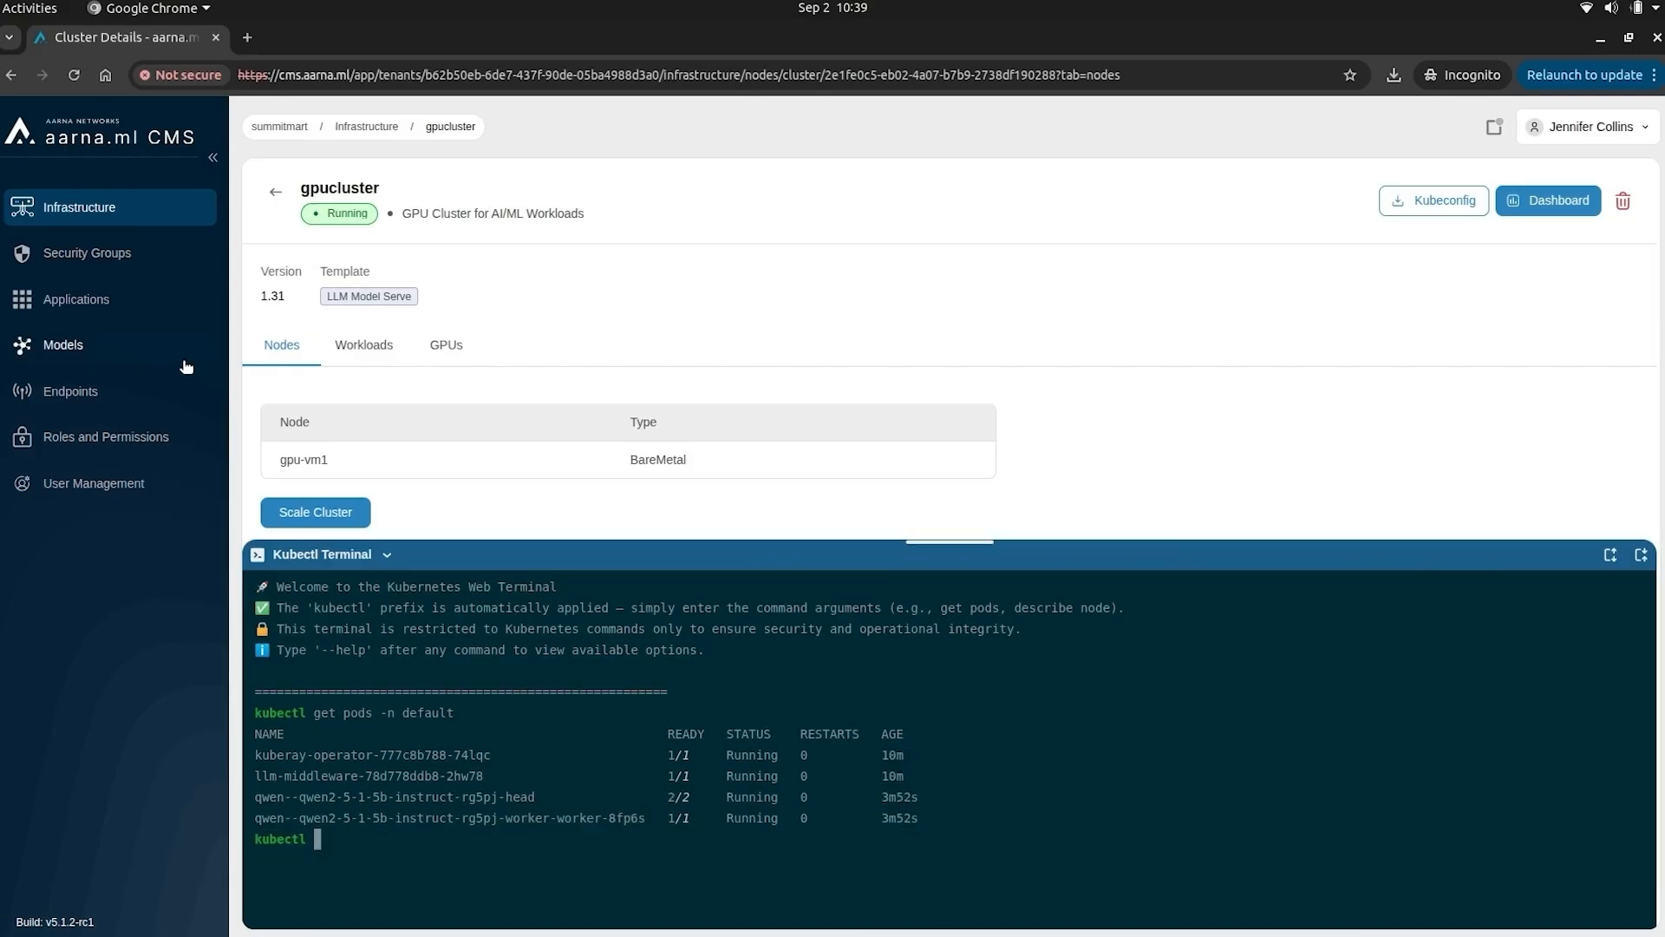
pyautogui.click(66, 346)
# - Enter the new user's e-mail, first name and last name in the Create User form
pyautogui.click(434, 238)
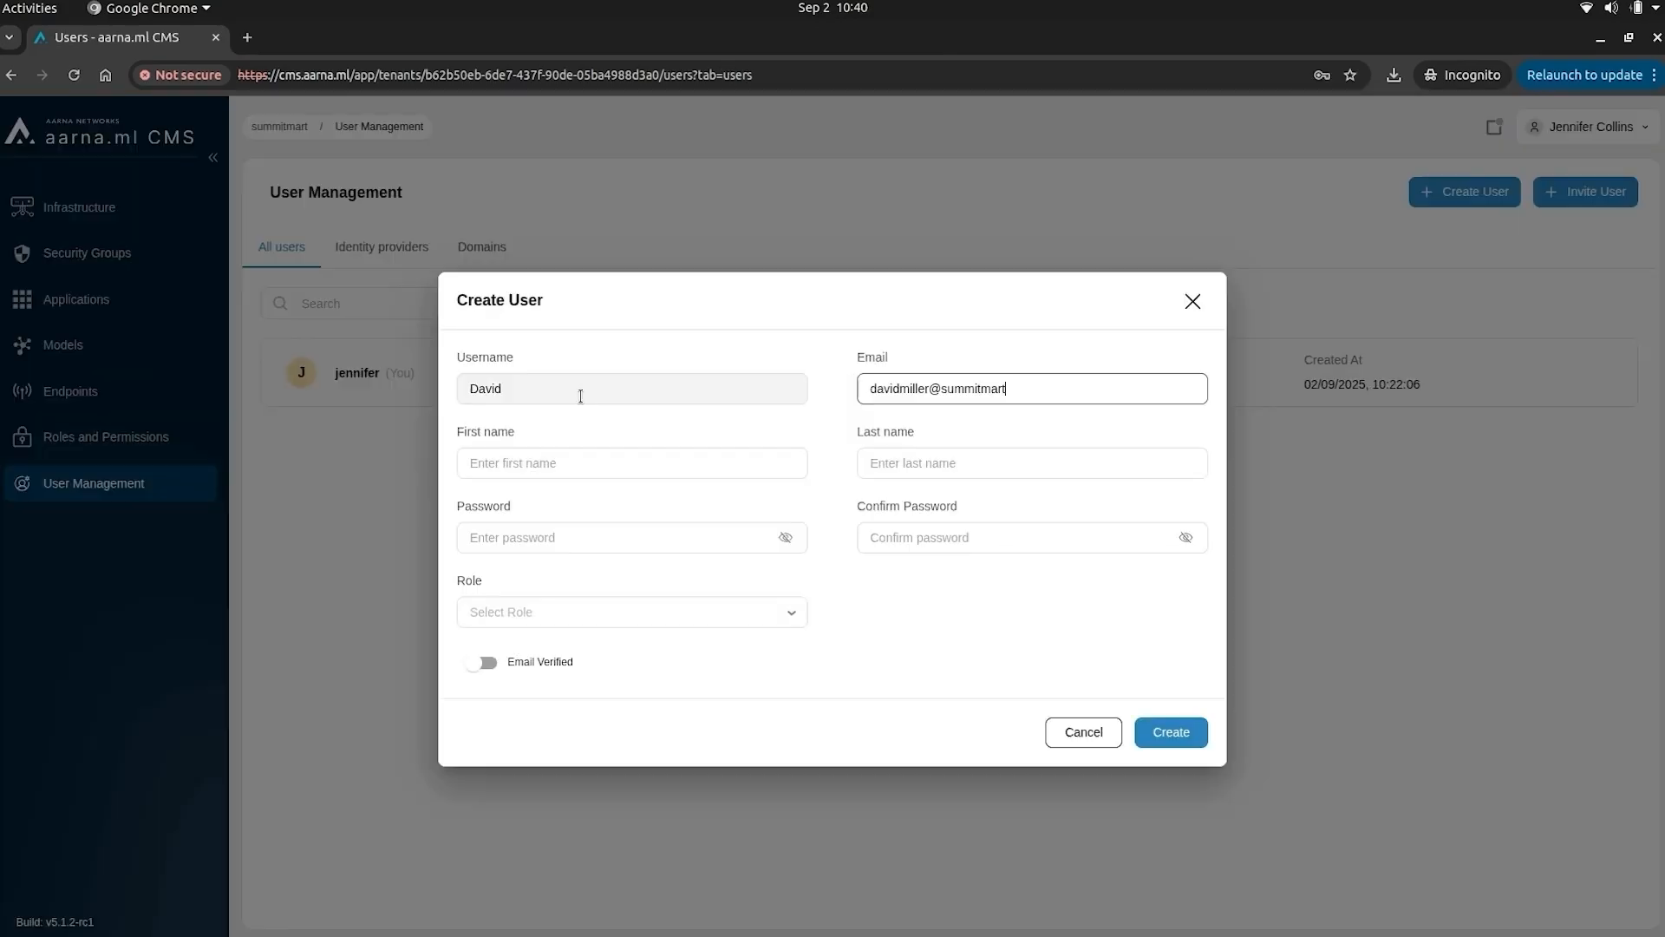
pyautogui.write('com')
pyautogui.press('Tab')
pyautogui.press('Tab')
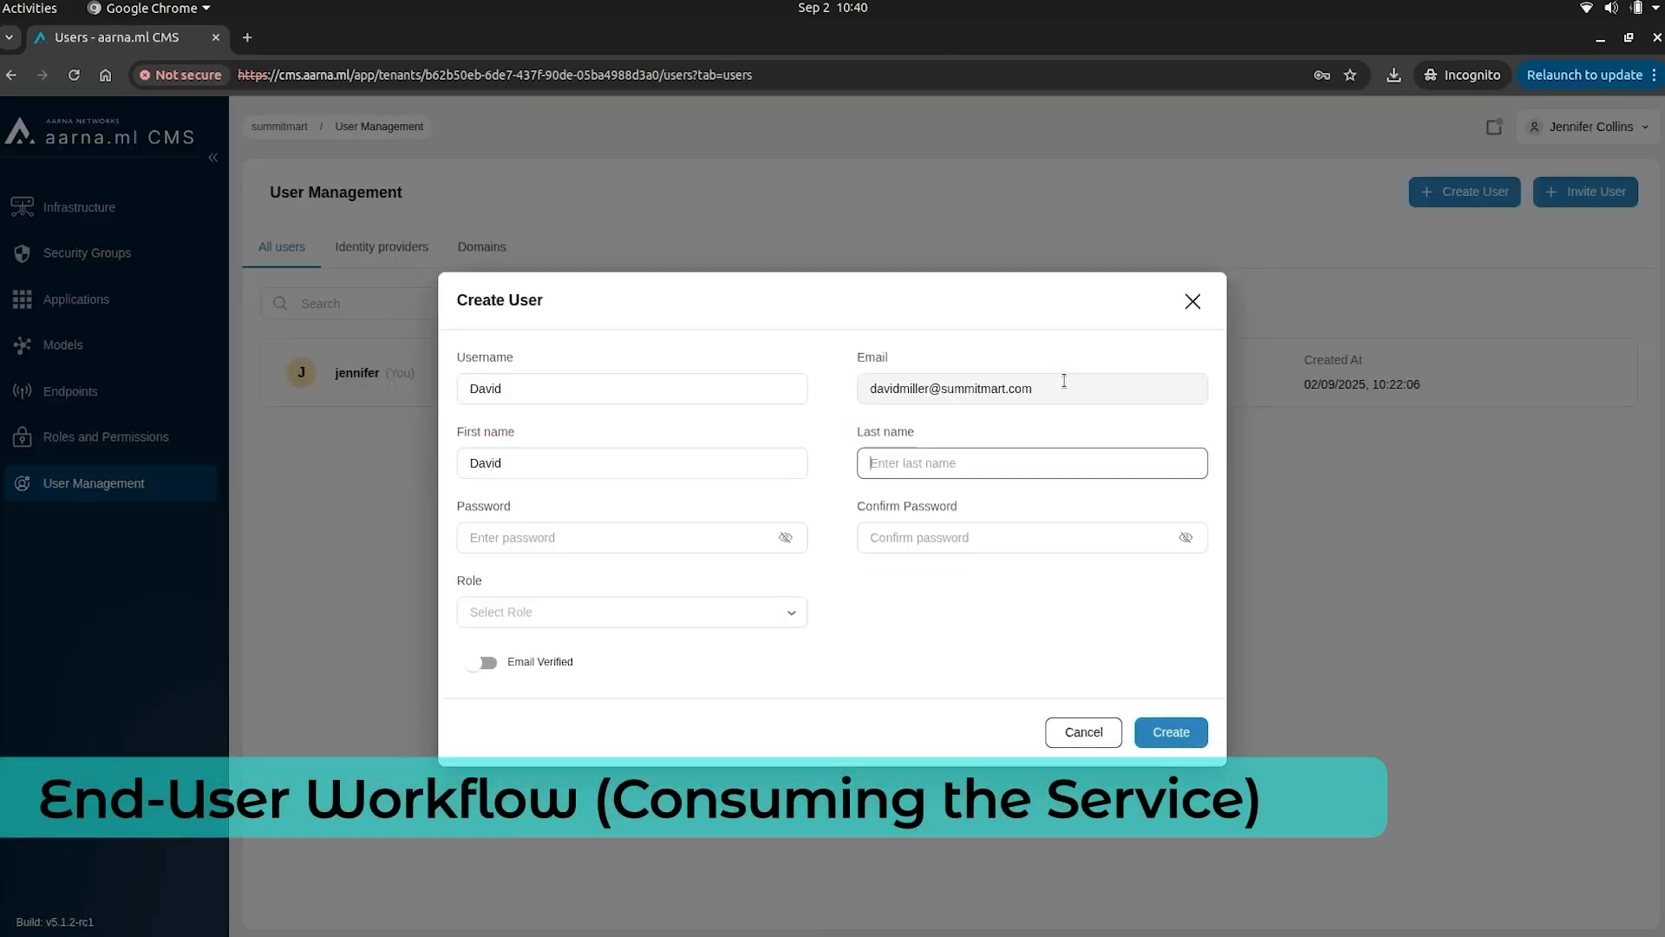
# - Set and confirm the user's password, assign the Tenant User role, and create the account
pyautogui.click(692, 537)
pyautogui.write('********')
pyautogui.click(997, 537)
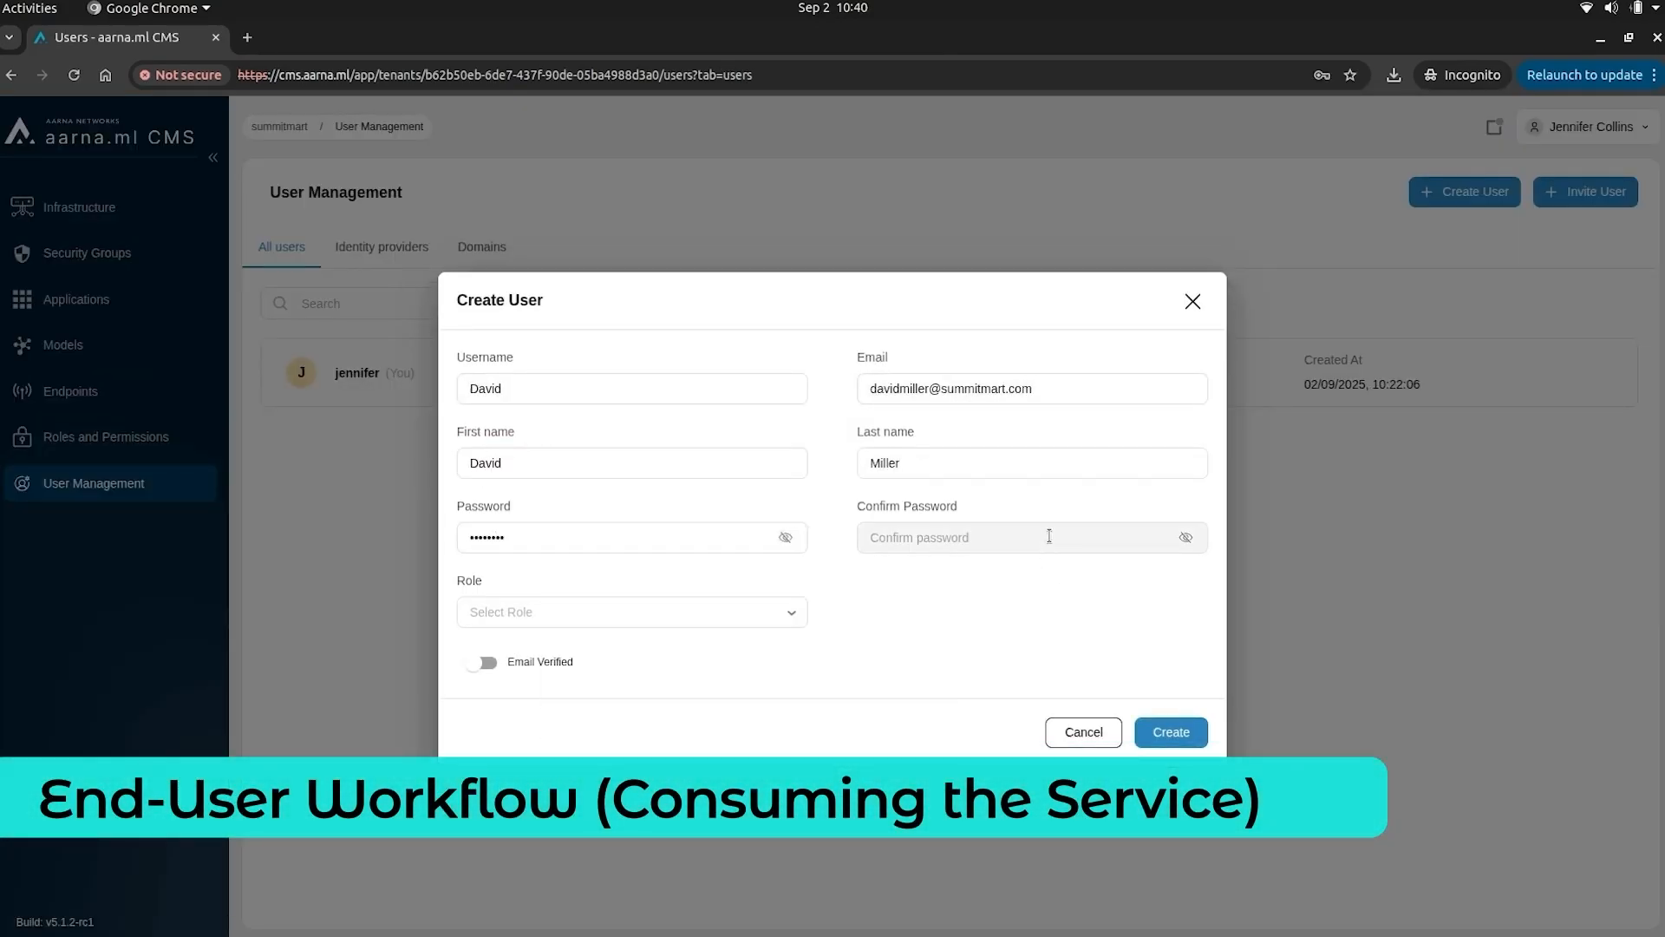
pyautogui.write('********')
pyautogui.click(737, 612)
pyautogui.click(607, 683)
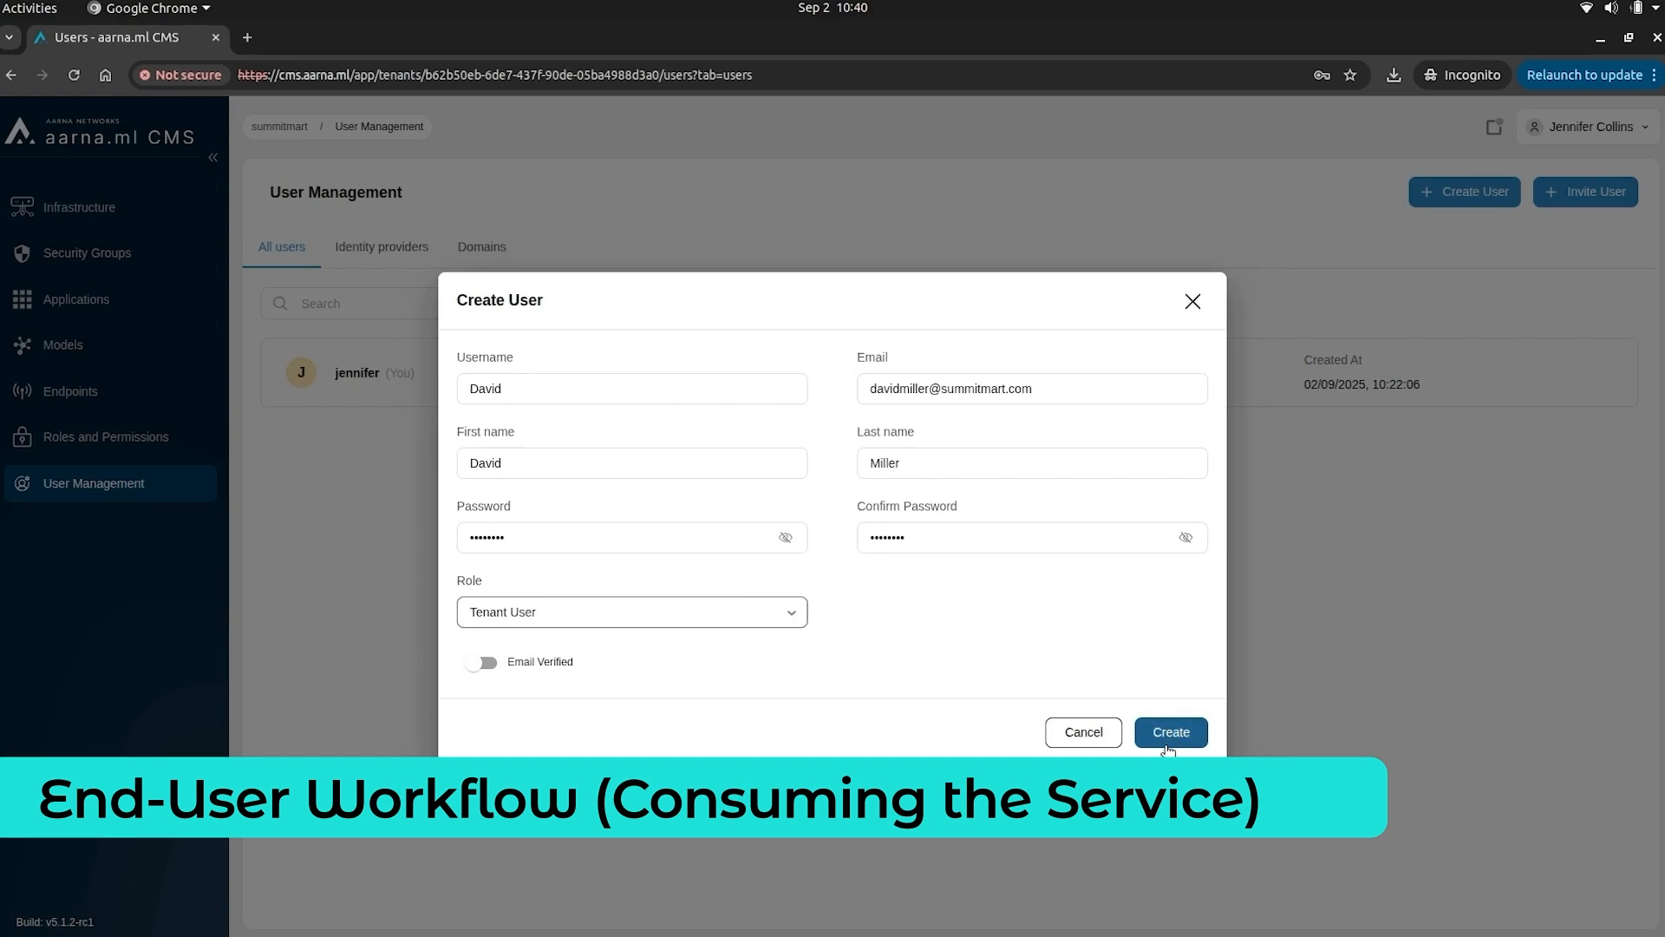
pyautogui.click(1170, 736)
# - Log out of the admin account and enter the new user's e-mail as the username
pyautogui.click(1625, 136)
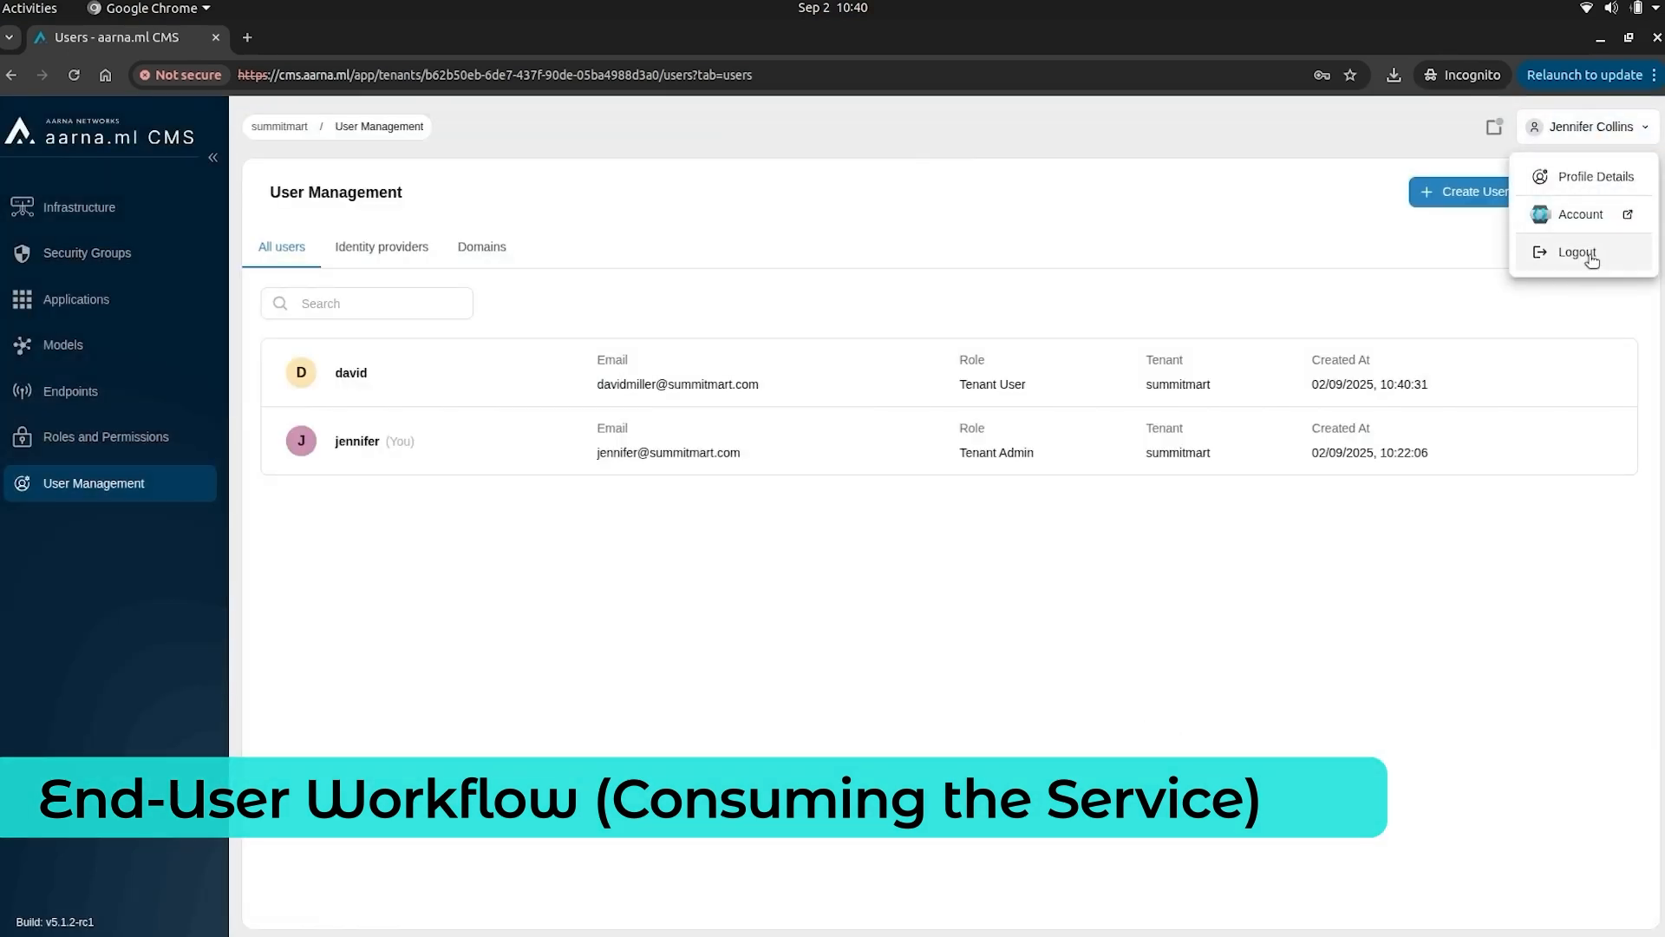
pyautogui.click(1593, 260)
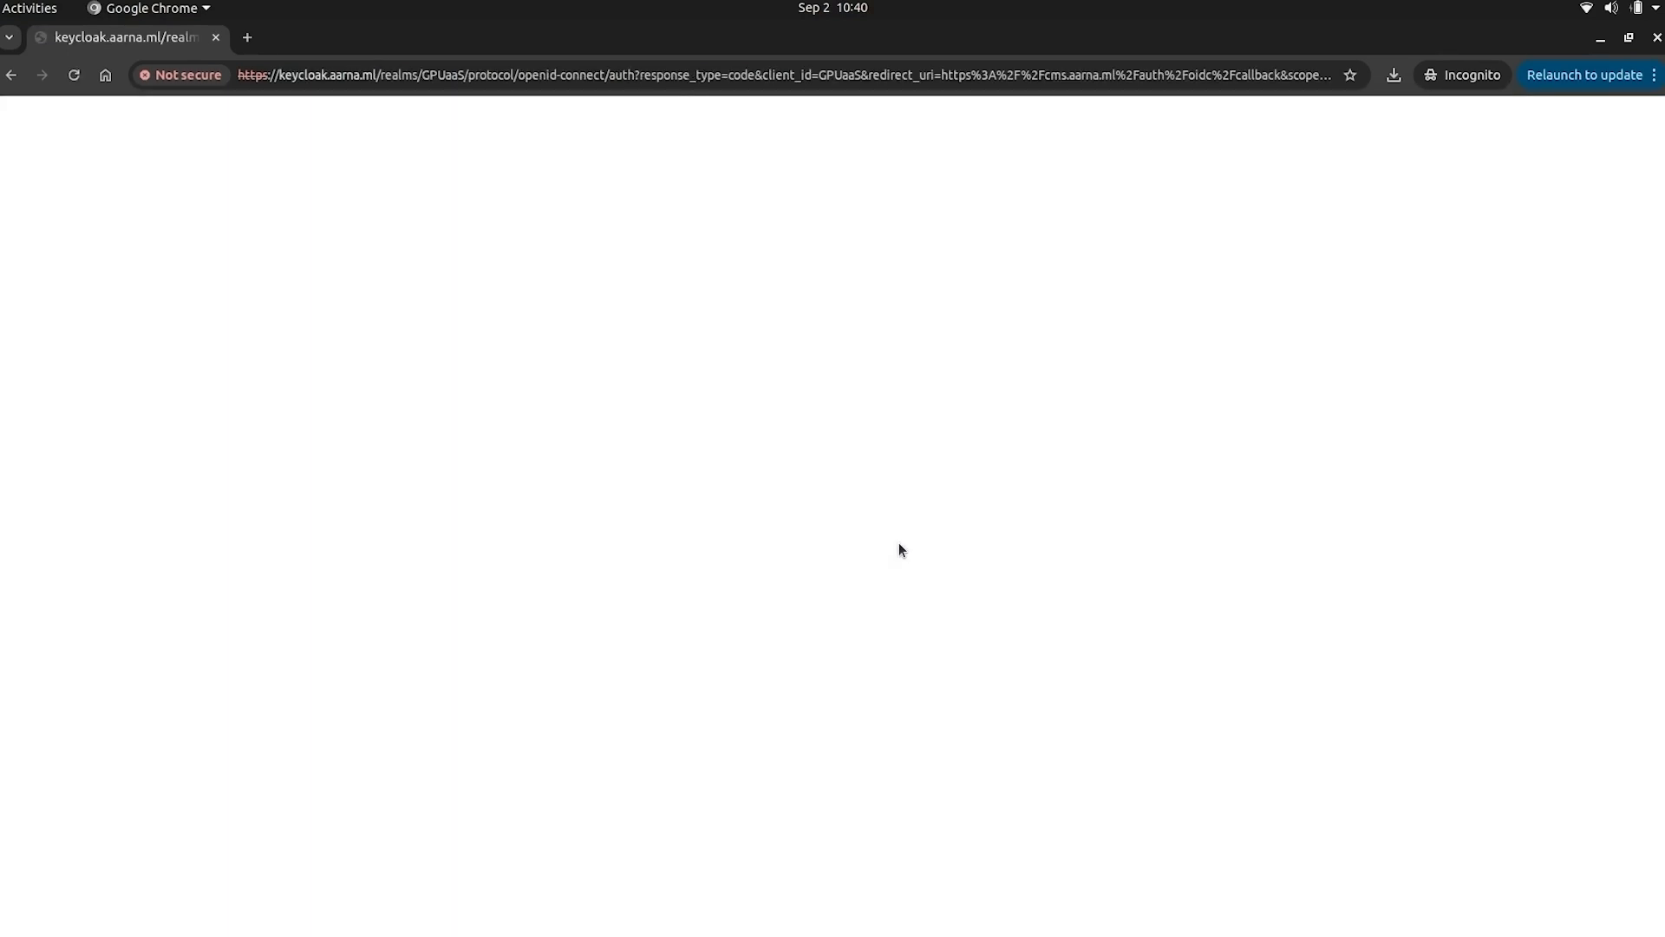
pyautogui.click(312, 572)
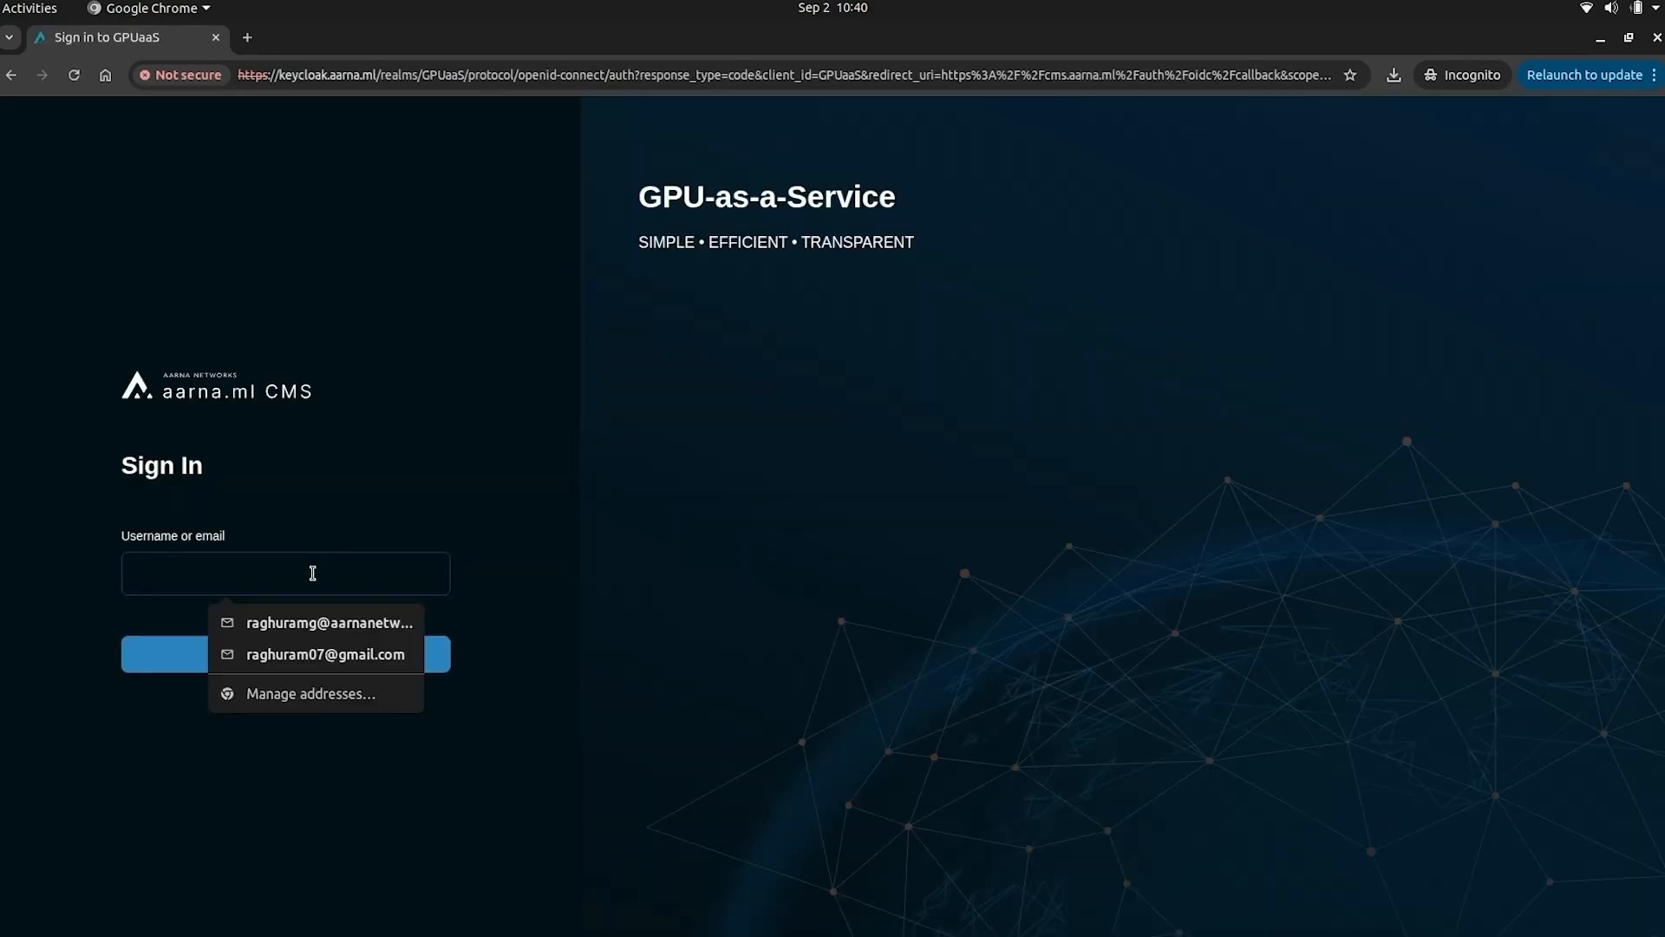
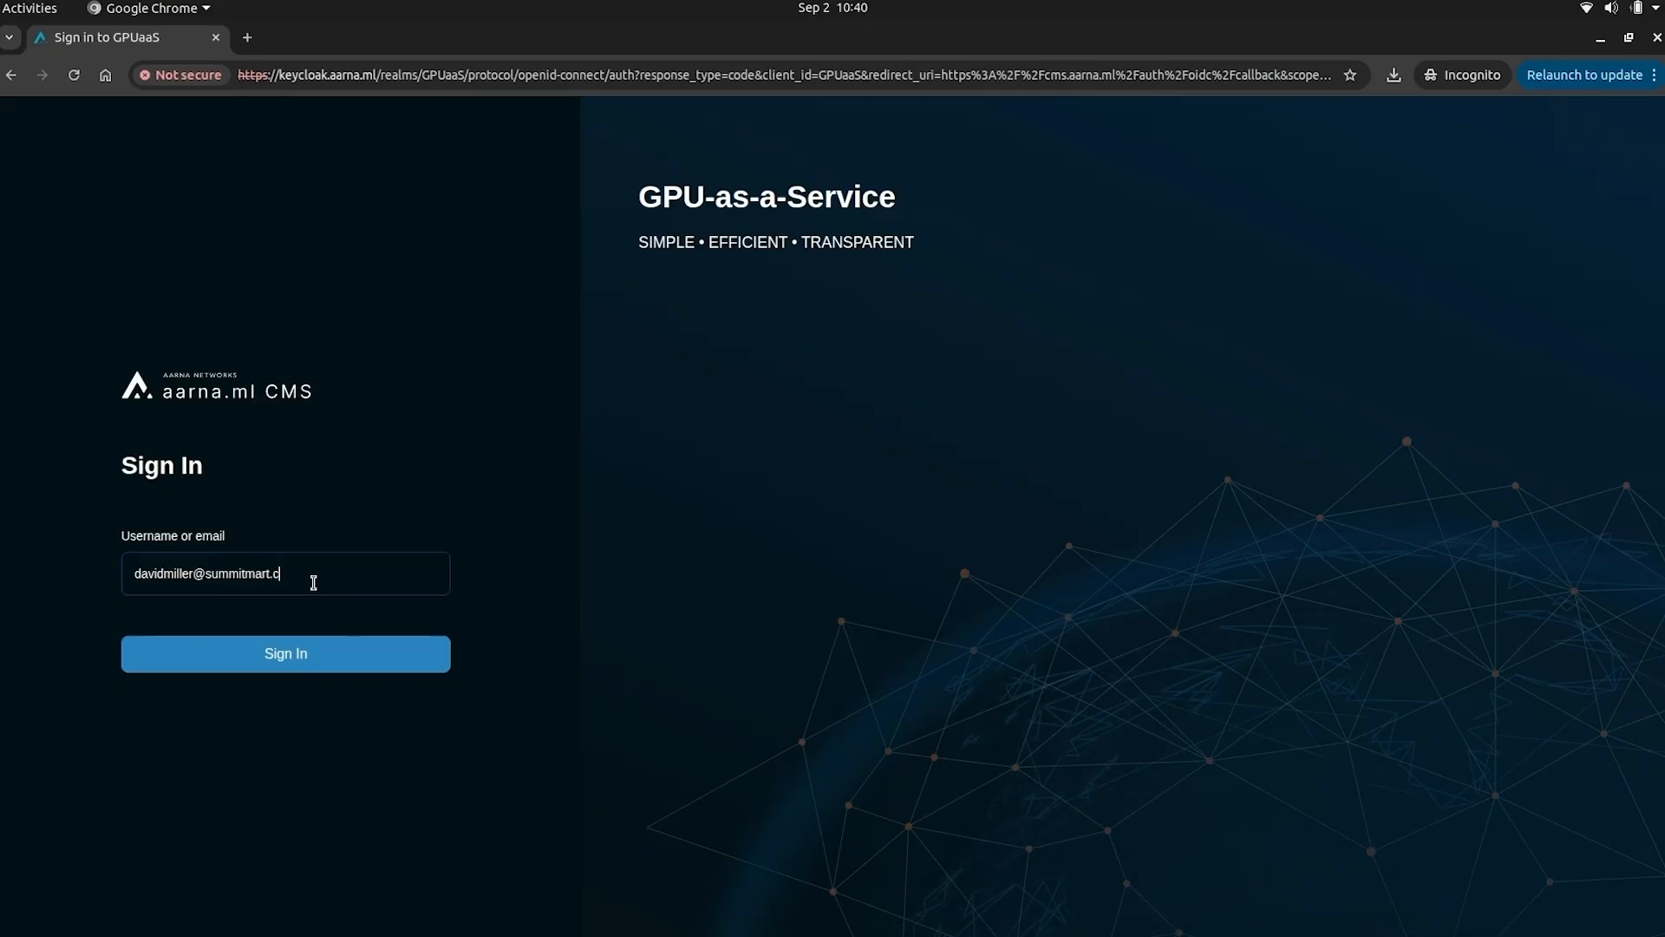
pyautogui.click(310, 664)
# - Sign in as the new user, then generate and copy an API key in Settings
pyautogui.click(339, 672)
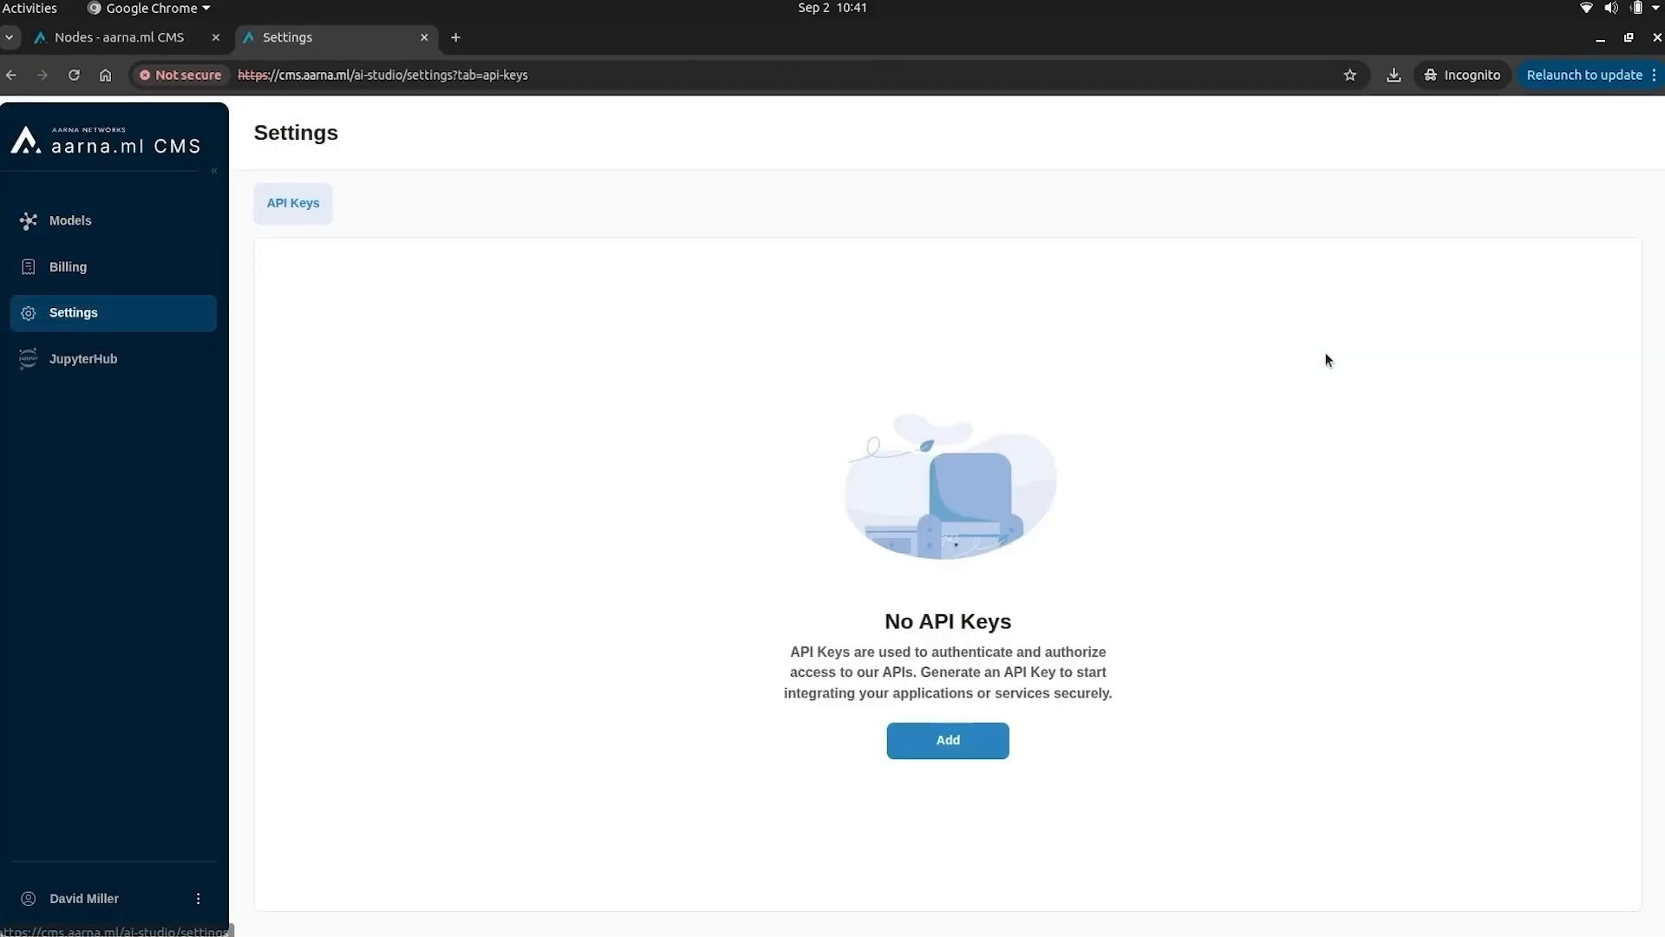
pyautogui.click(948, 740)
pyautogui.click(760, 552)
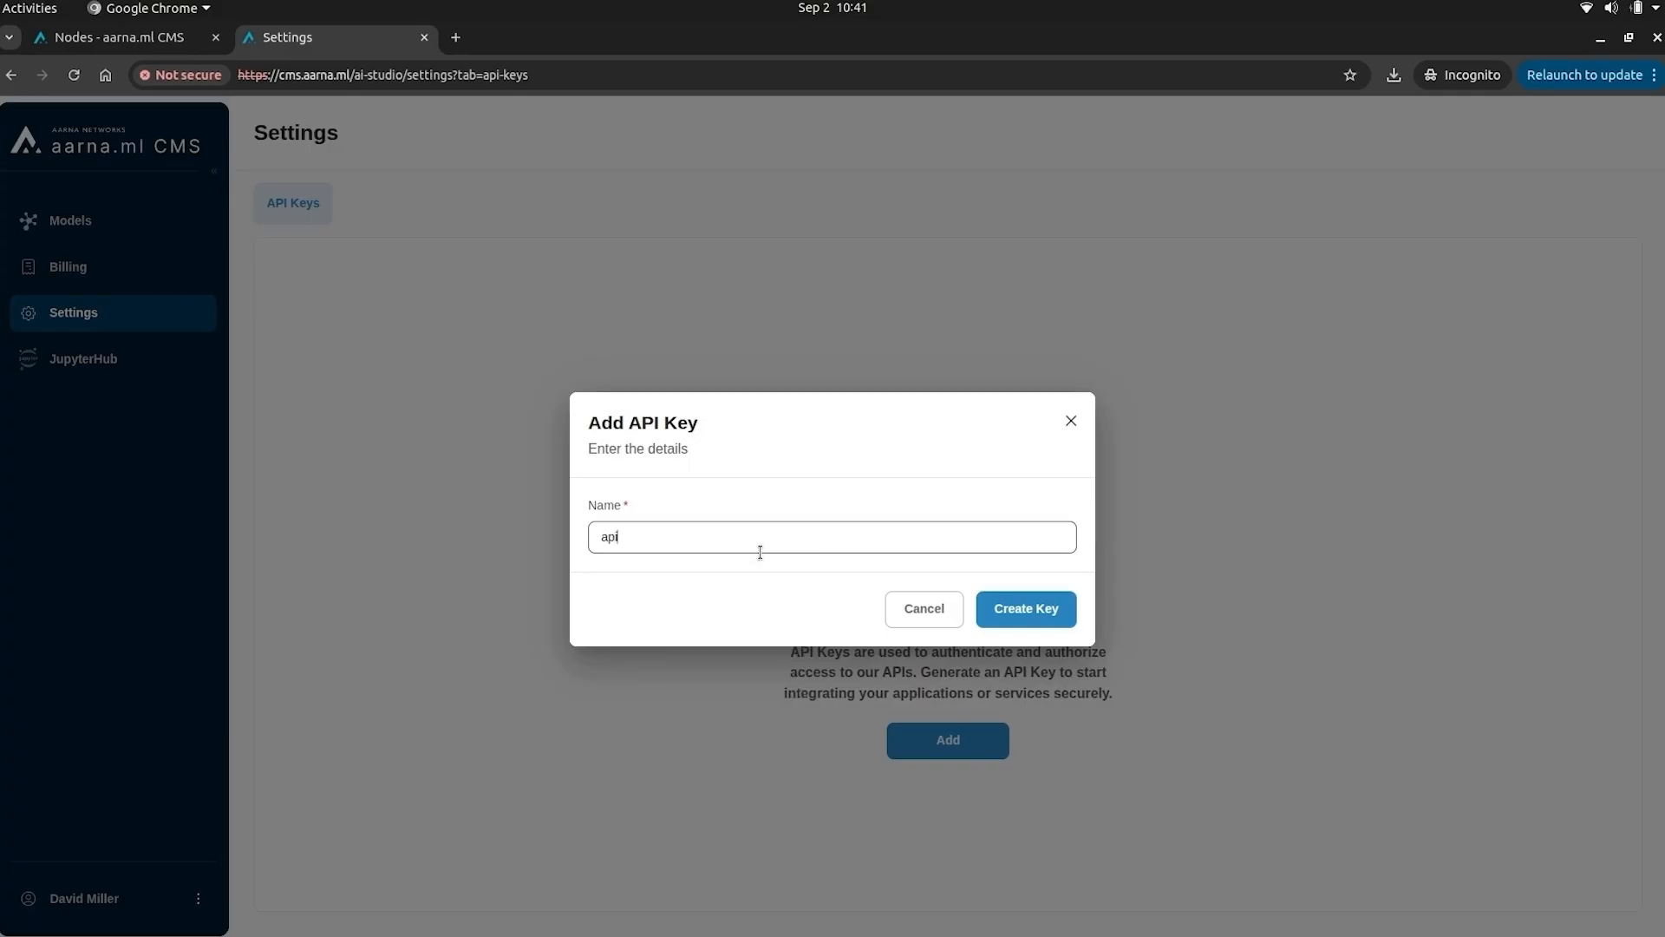
pyautogui.click(1026, 608)
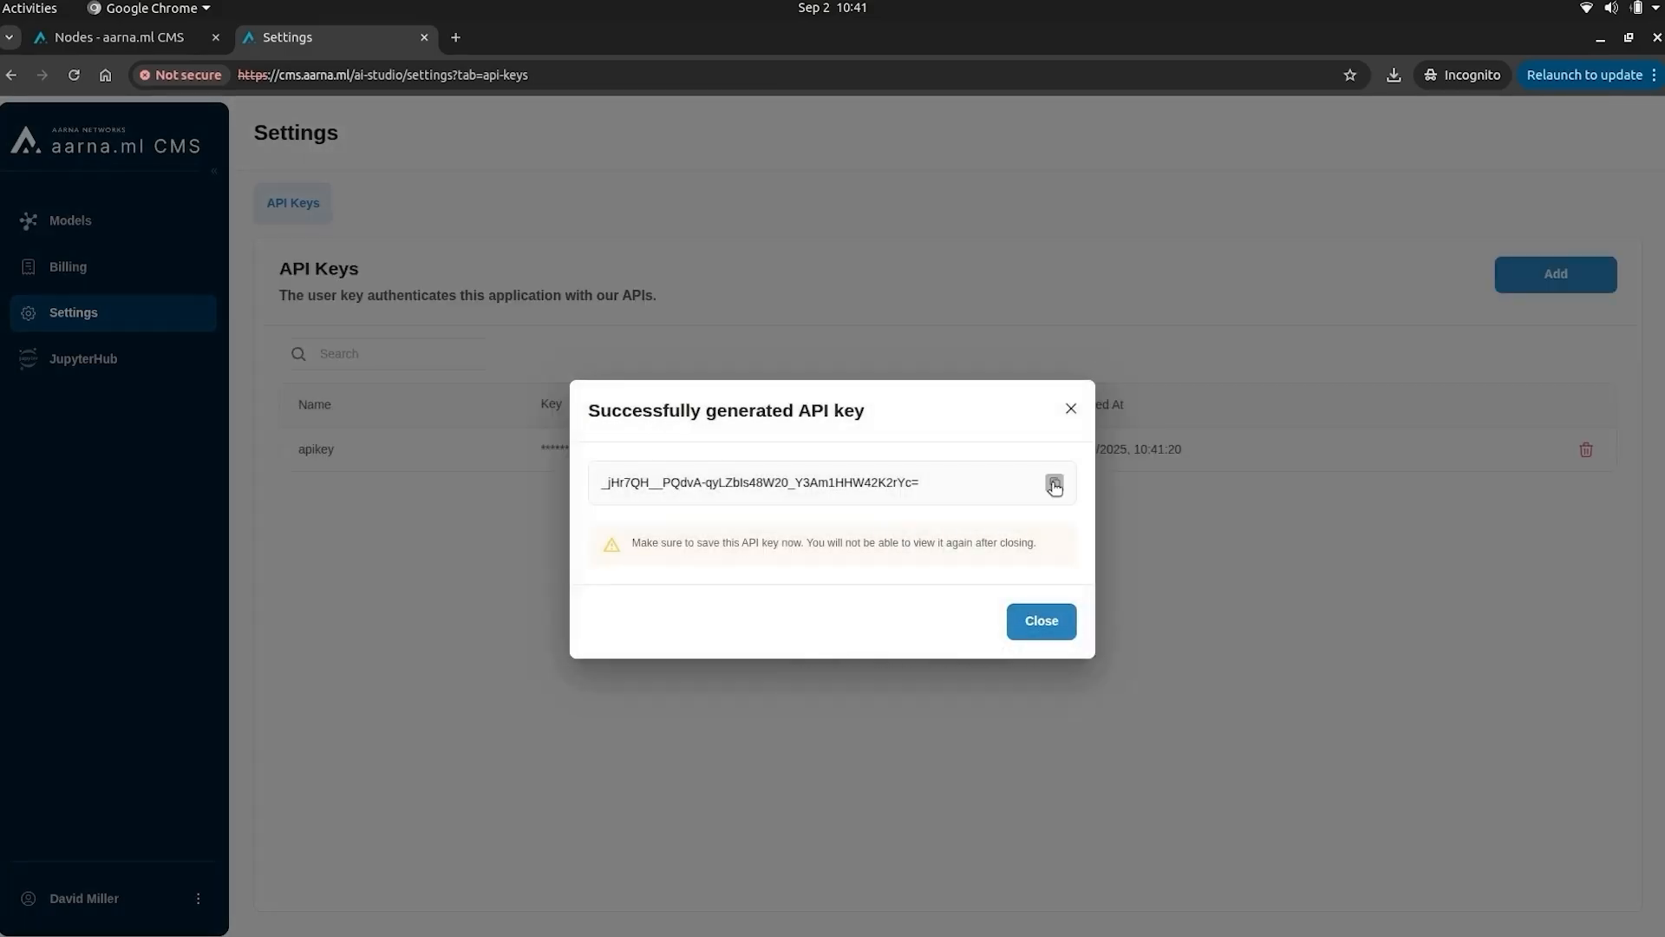
pyautogui.click(1055, 482)
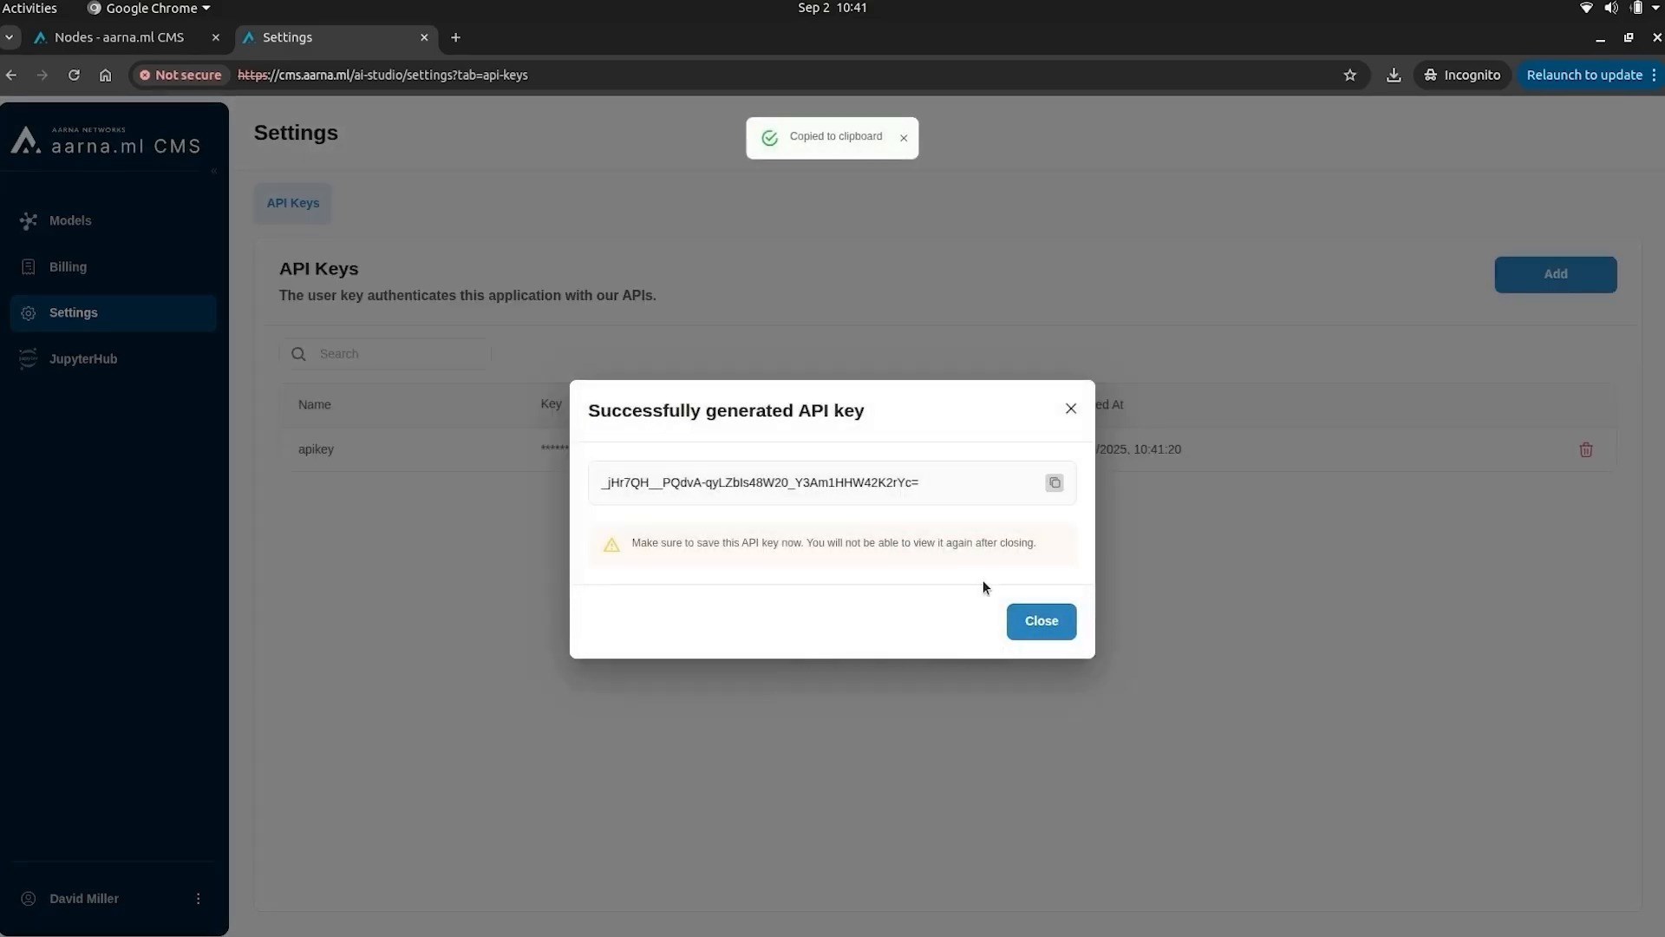
pyautogui.click(1035, 629)
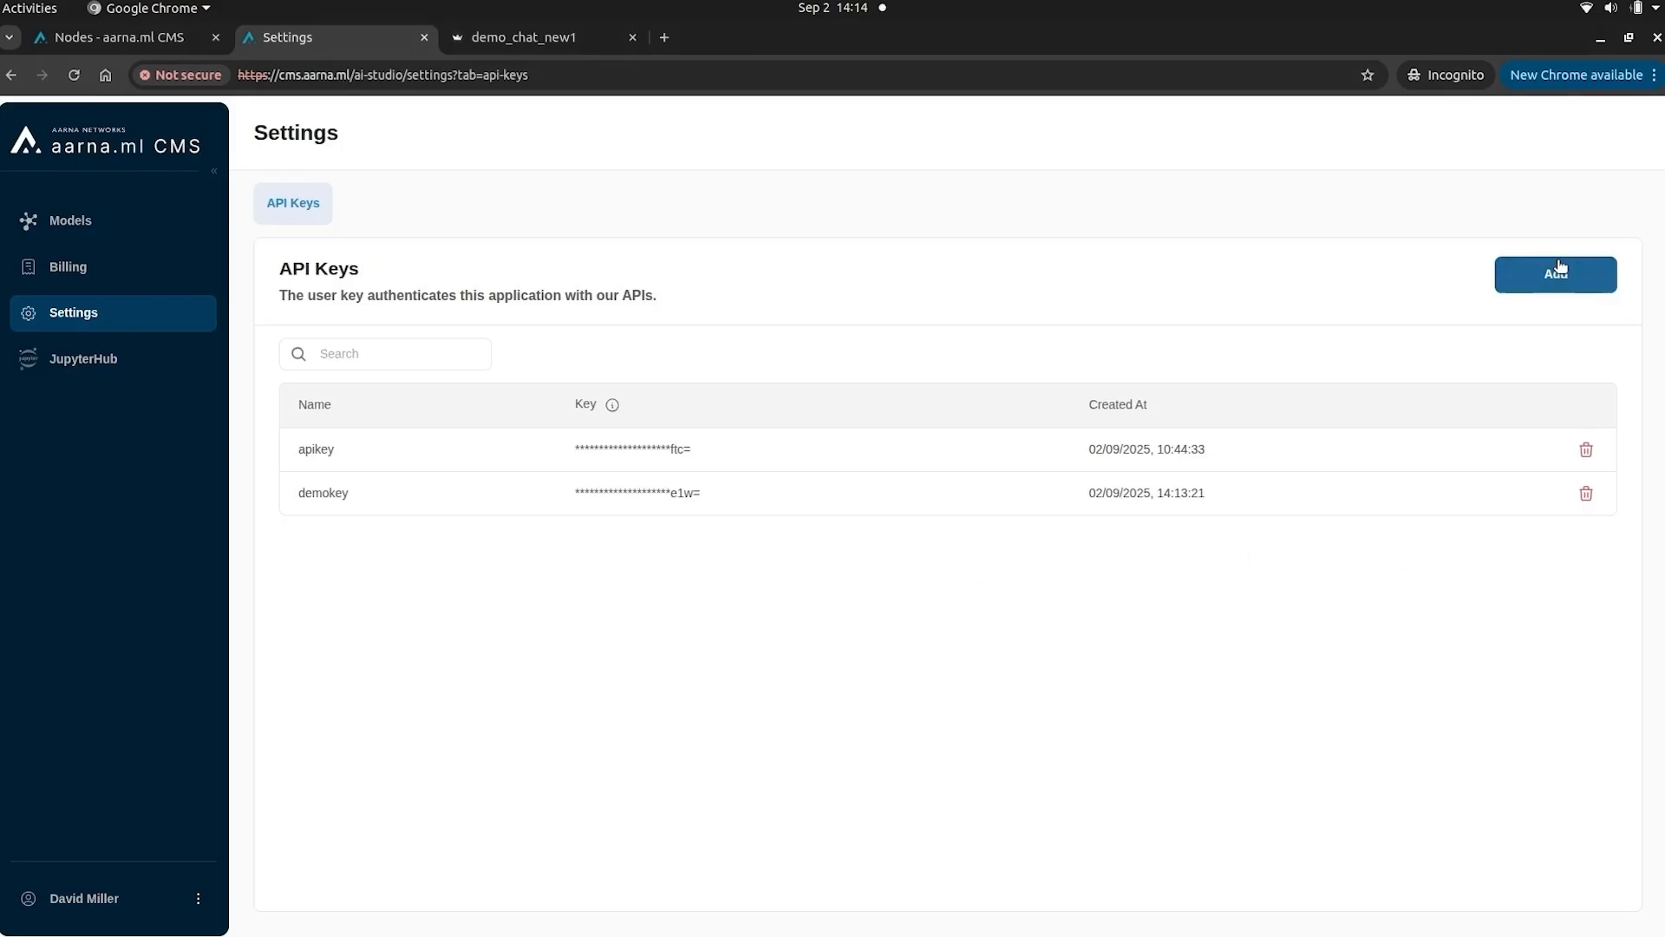
# - Create a second API key named apikey, then view the Qwen model's details
pyautogui.click(1556, 274)
pyautogui.click(728, 534)
pyautogui.write('apikeyforllm')
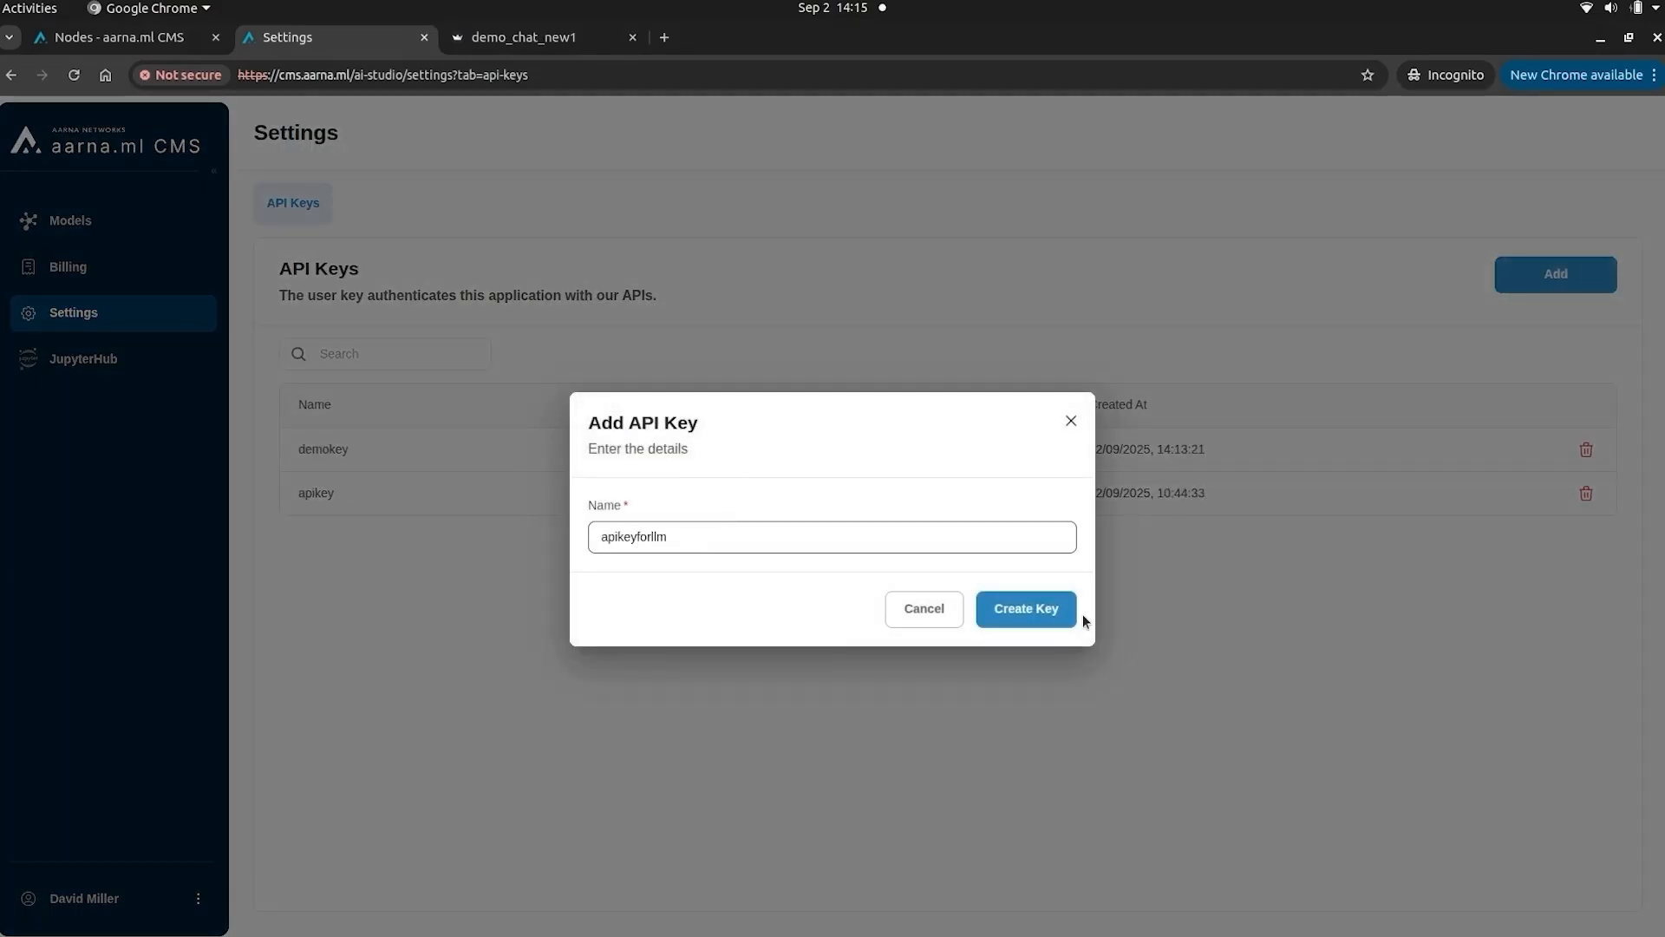
pyautogui.click(1073, 612)
pyautogui.click(1041, 617)
pyautogui.click(106, 225)
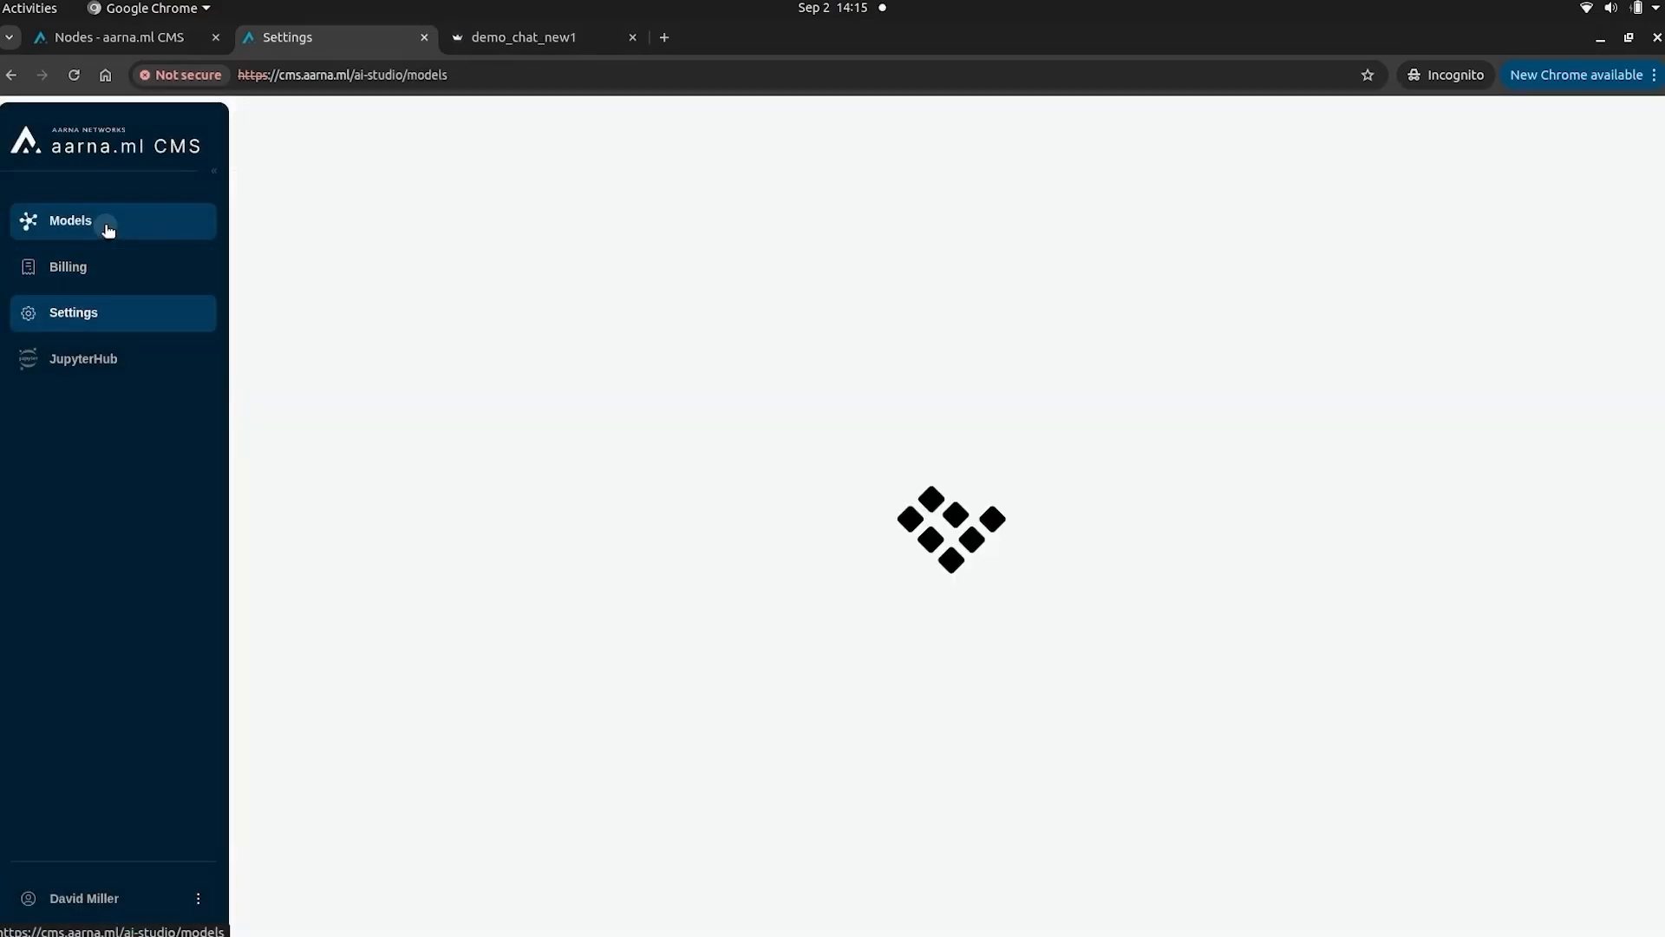
pyautogui.click(321, 360)
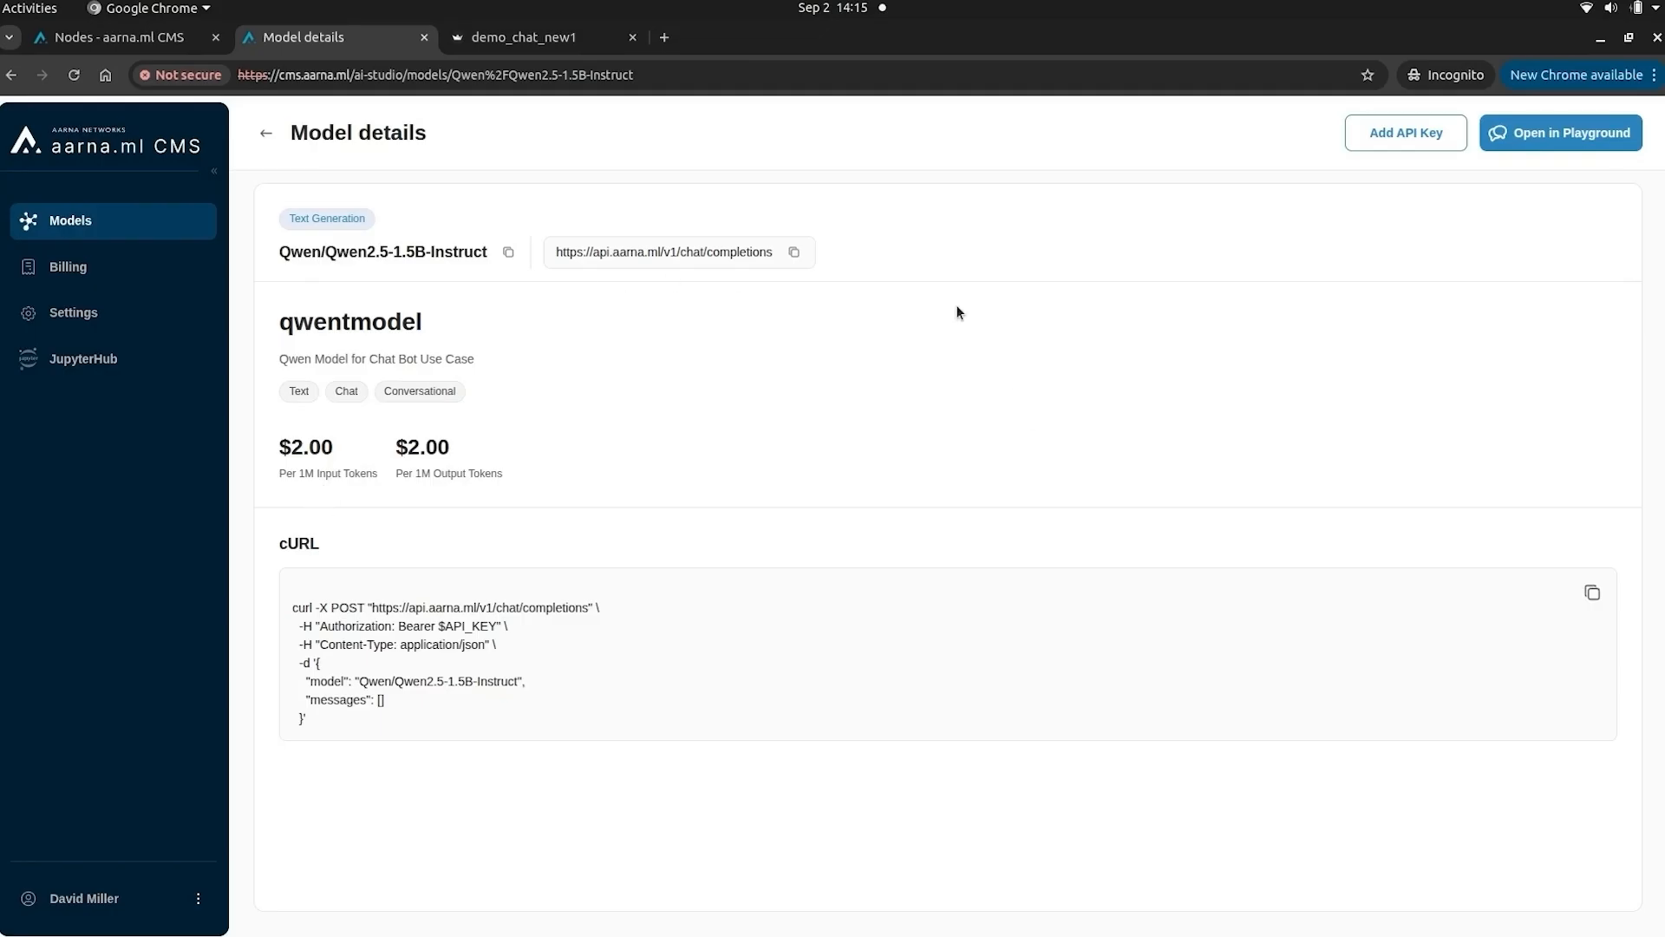
# - Ask the Playground 'How do i repair my broken microwave?' and review Billing's token usage
pyautogui.click(1559, 139)
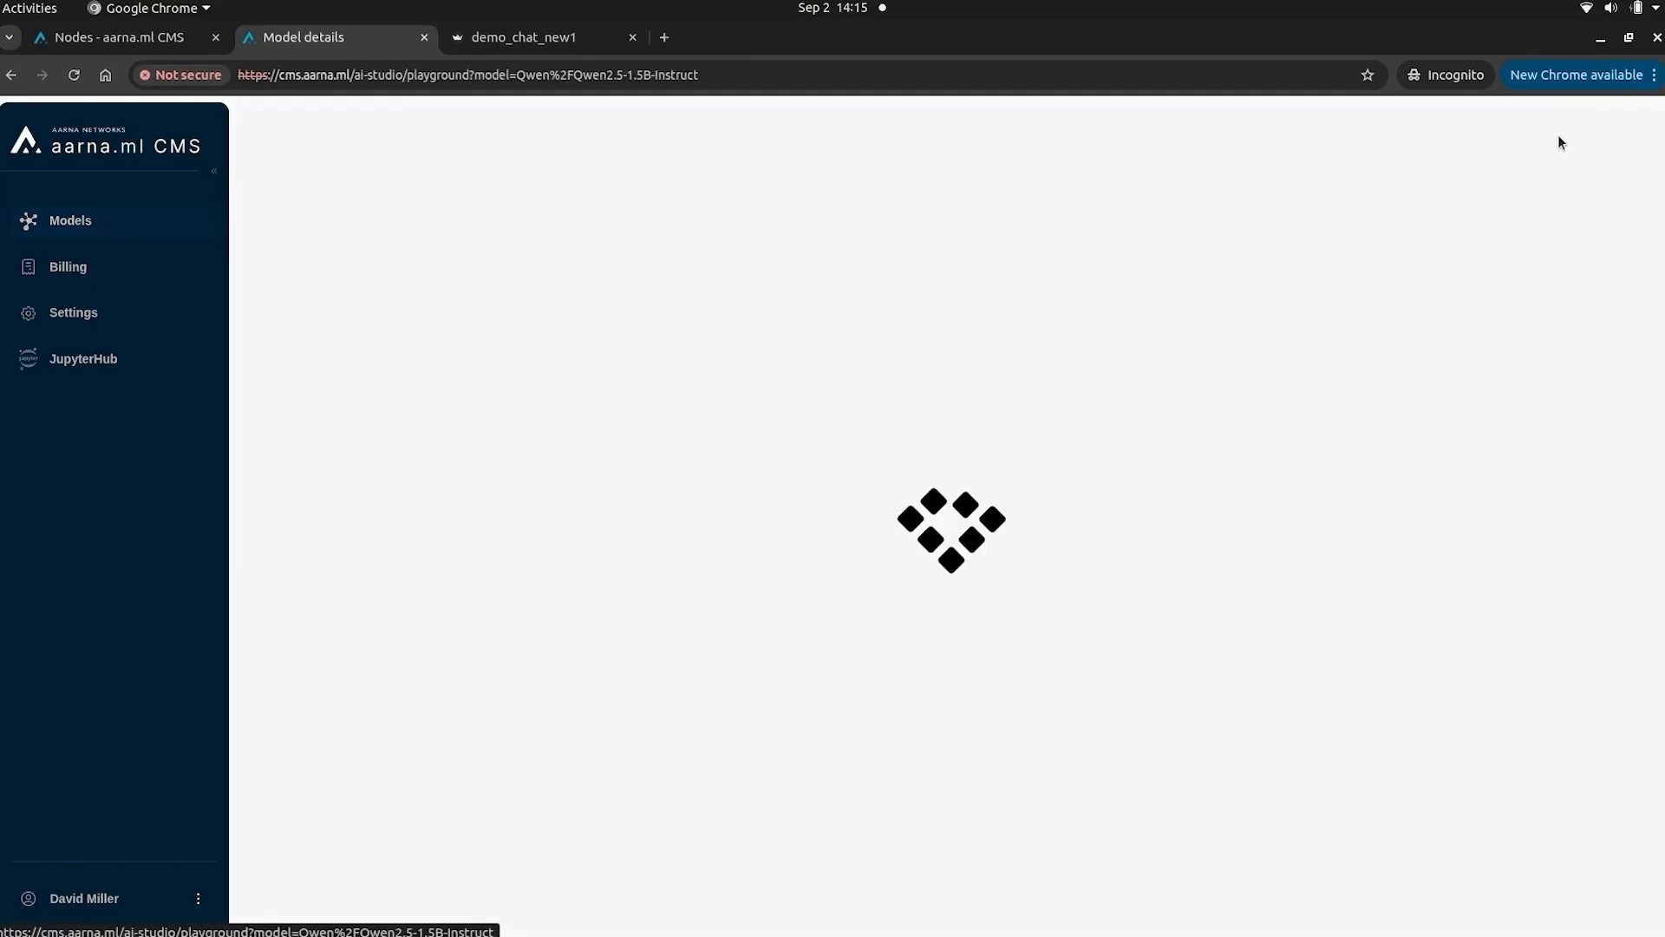
pyautogui.click(776, 861)
pyautogui.write('How do i repair my broken microwave?')
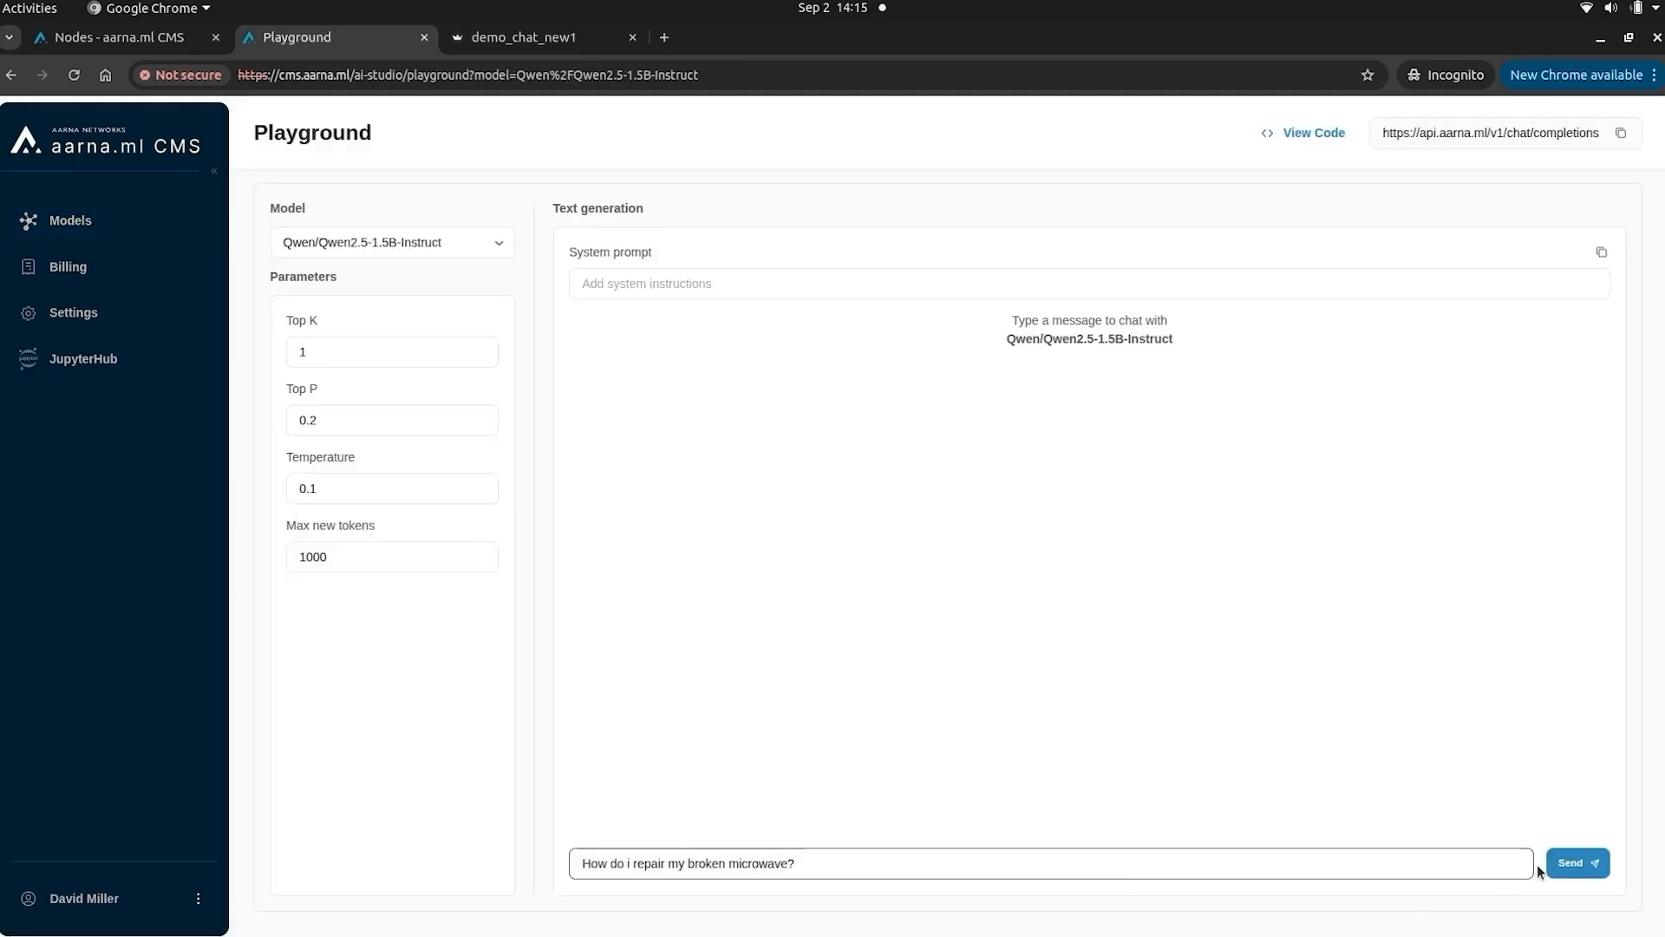
pyautogui.click(1549, 864)
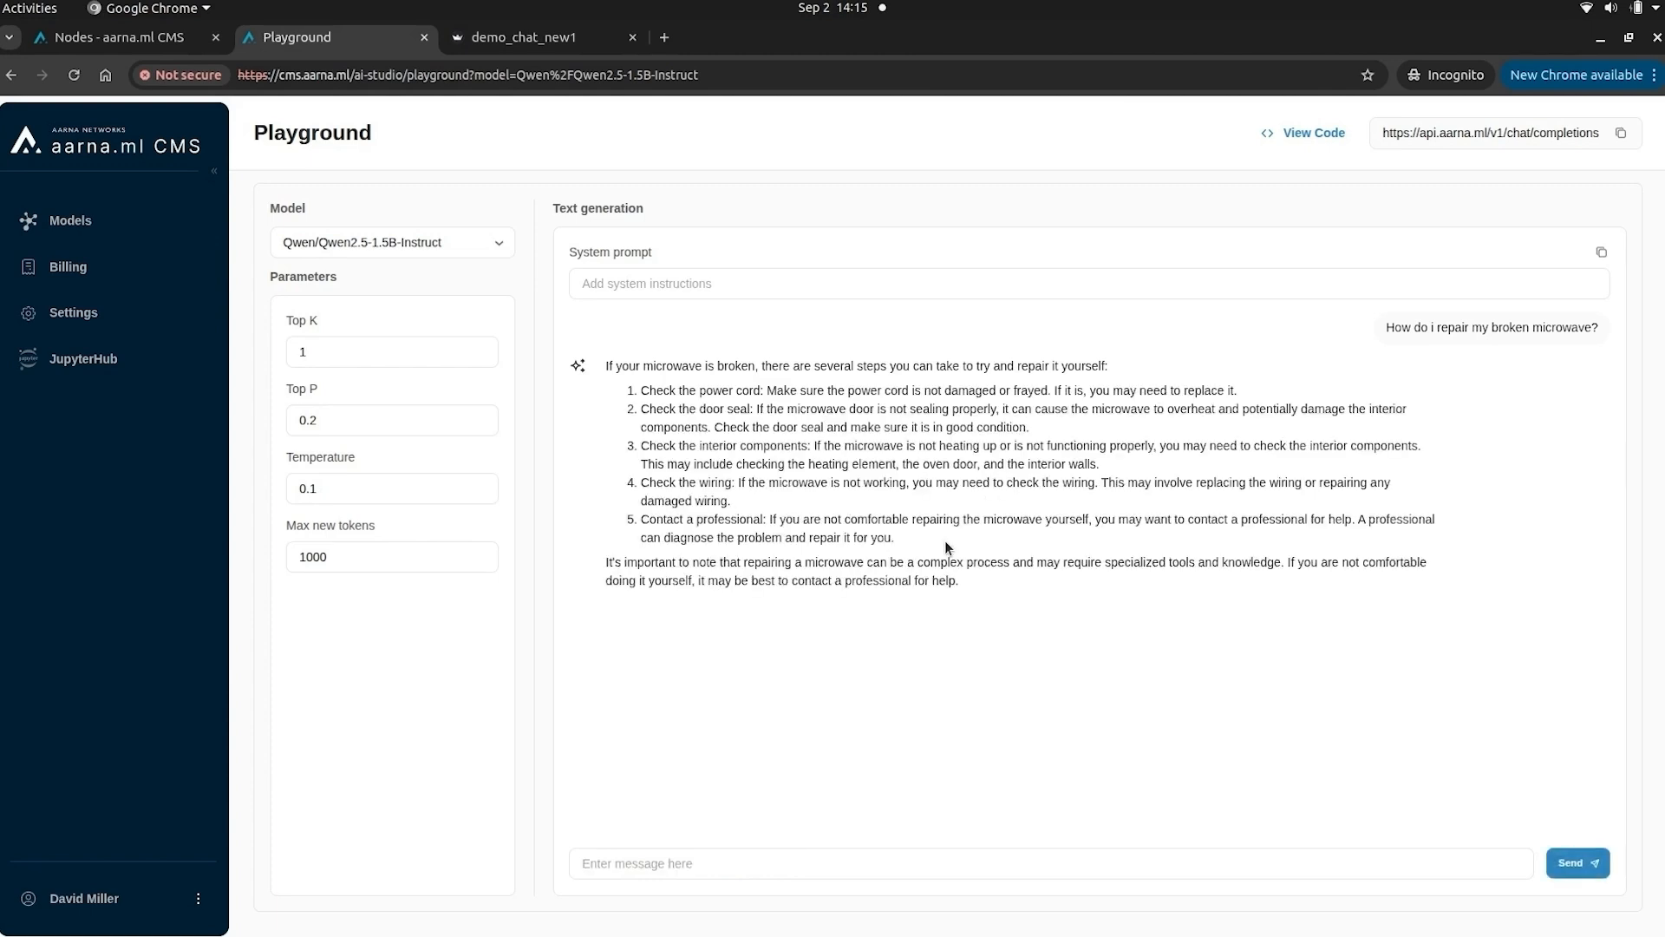
pyautogui.click(68, 266)
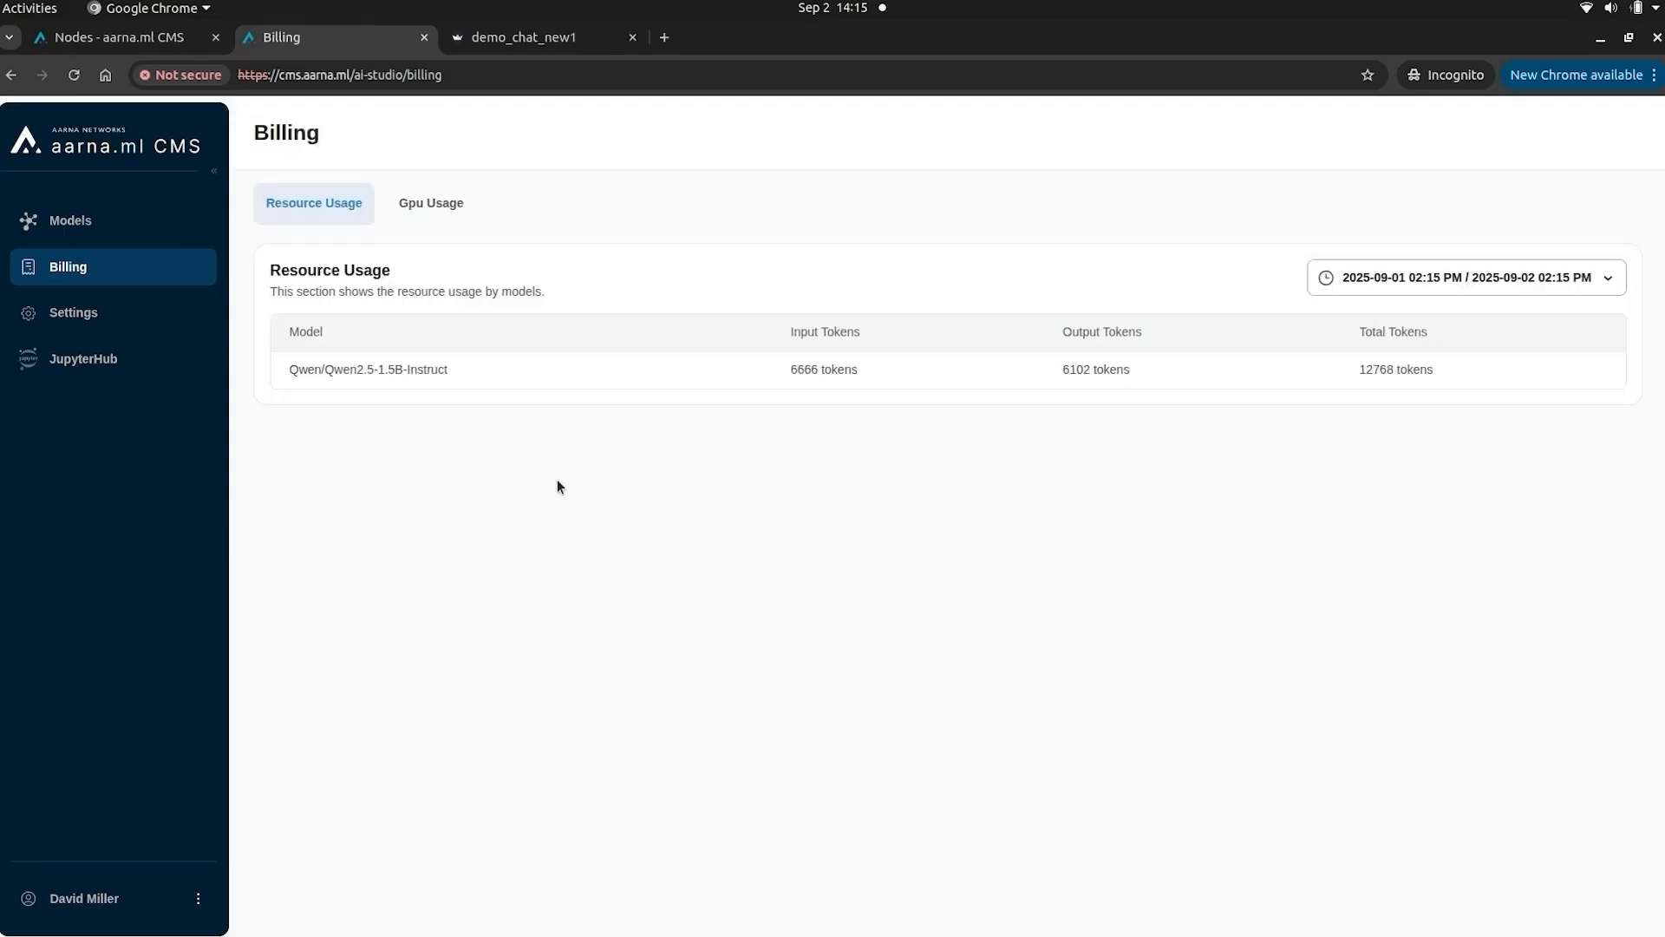
# - Ask the SummitMart assistant 'How do i repair my broken microwave?'
pyautogui.click(524, 37)
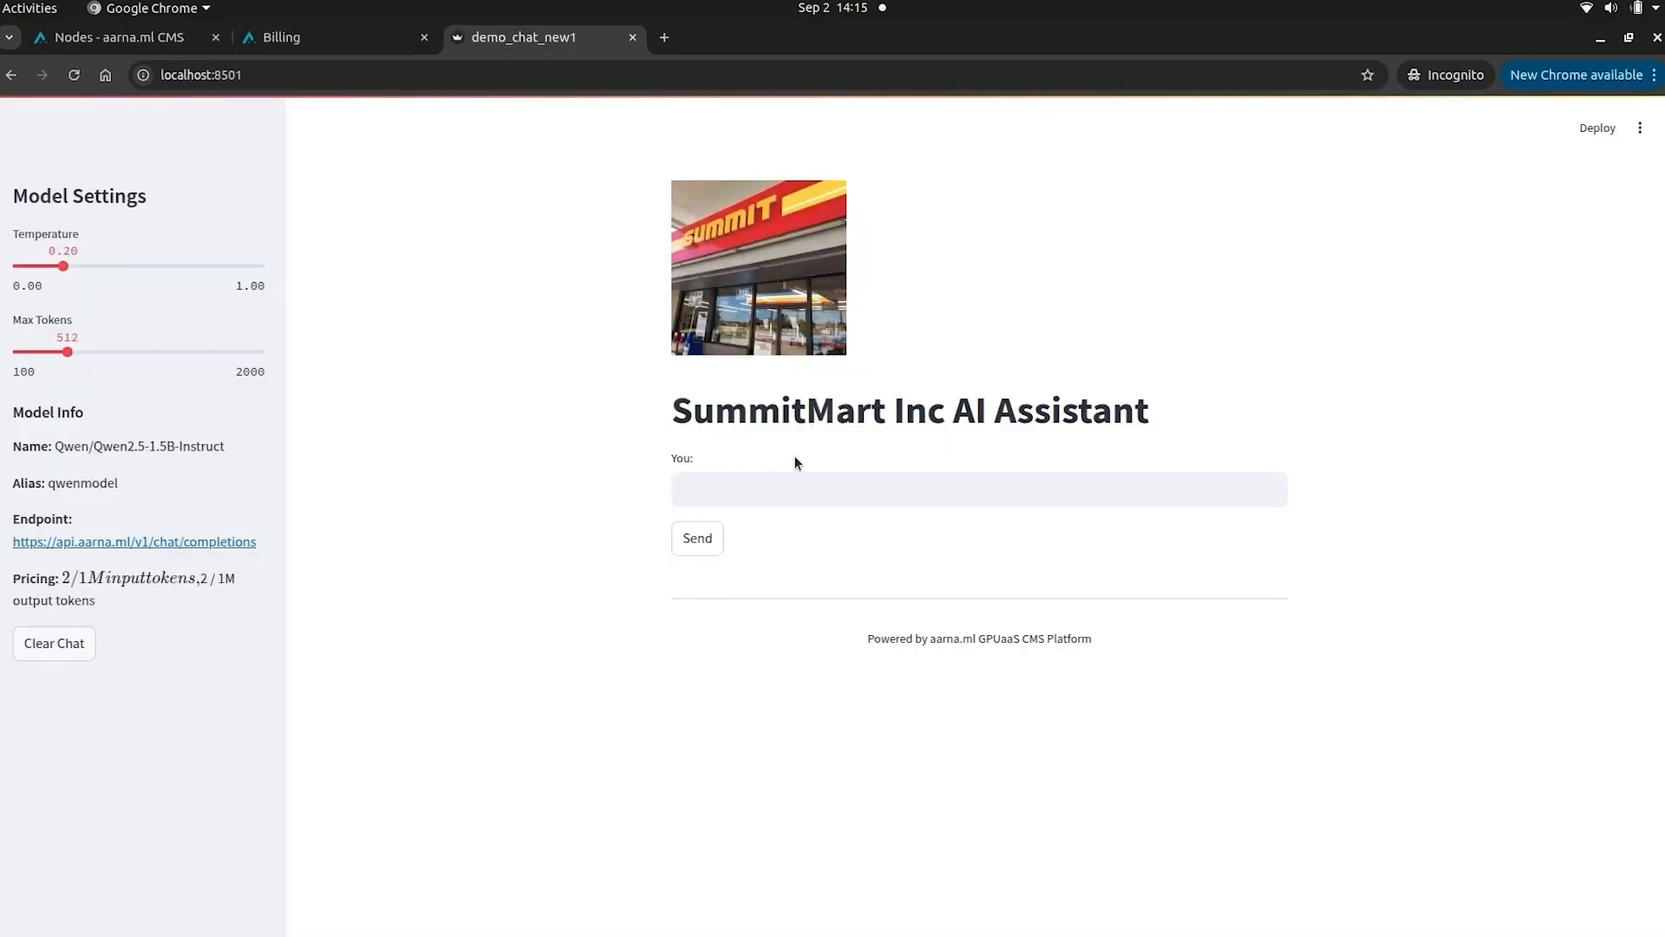
pyautogui.click(776, 489)
pyautogui.write('How do i repair my broken microwave?')
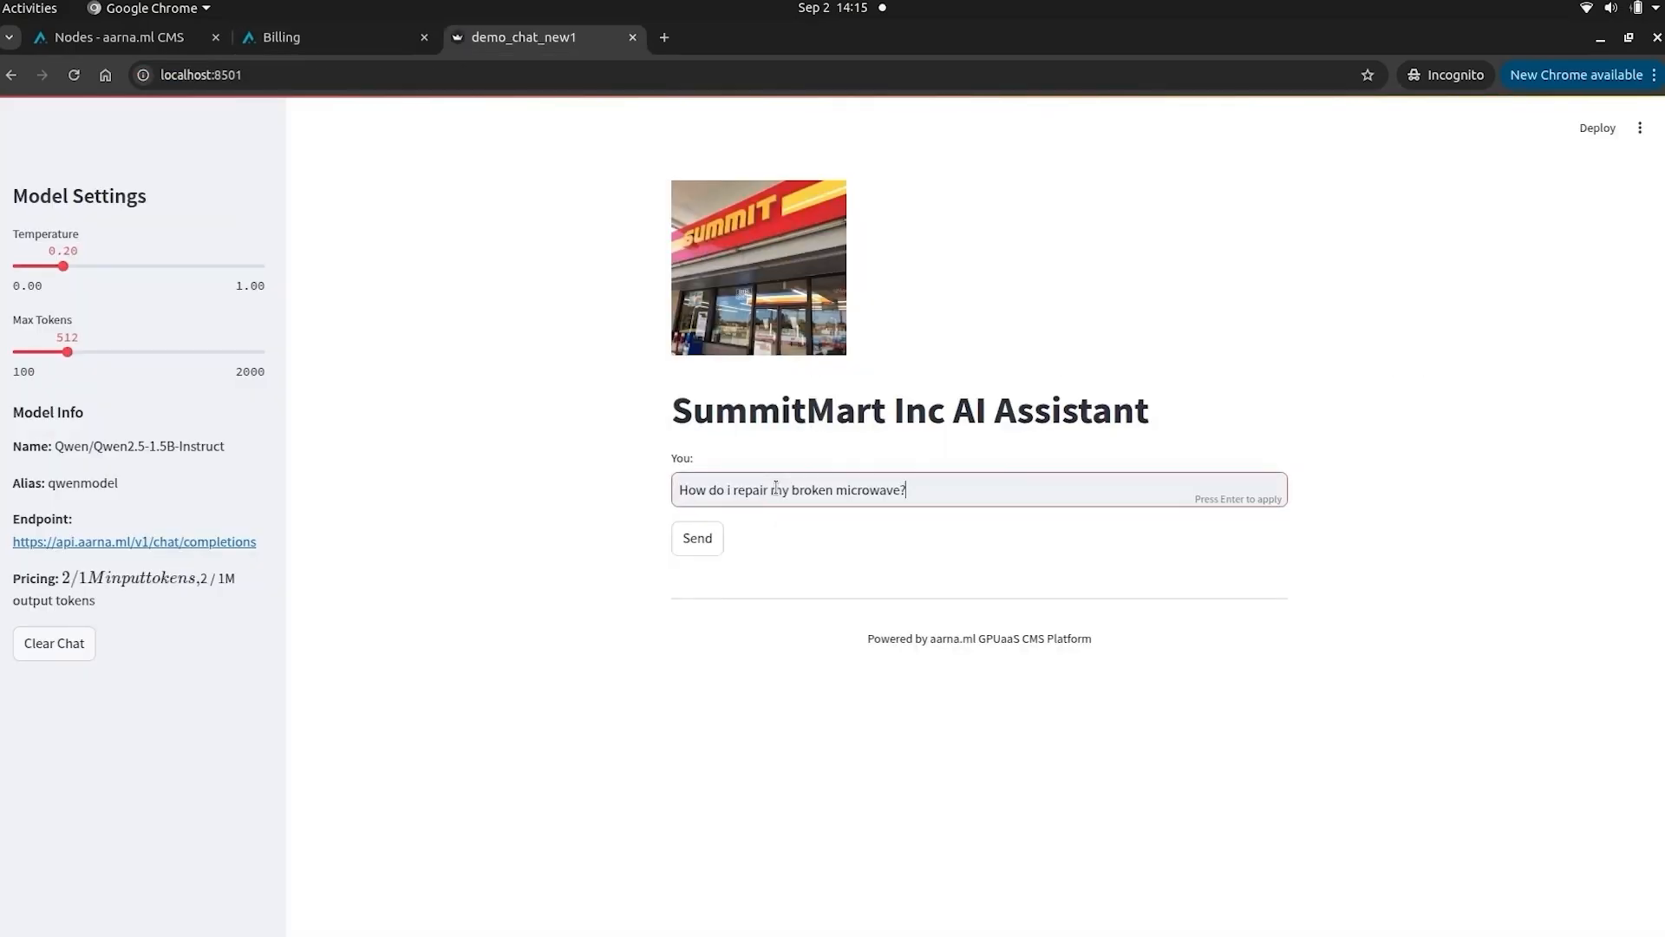
pyautogui.click(697, 539)
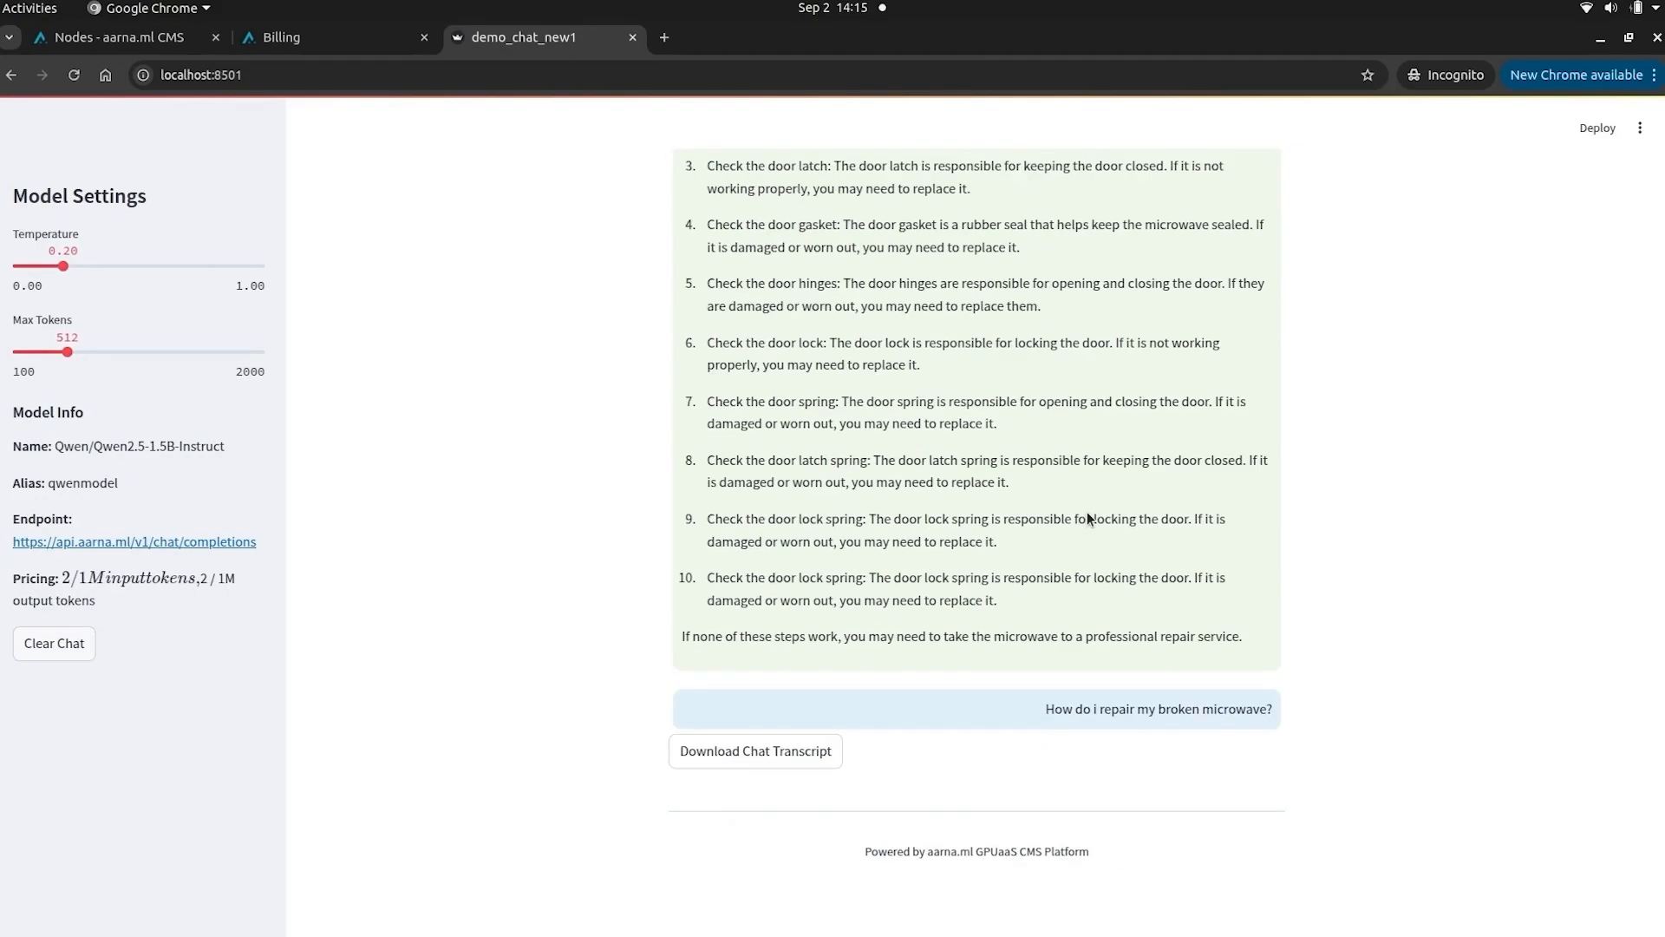
# - Replace the question with the 'Capital City of USA' autofill suggestion
pyautogui.click(1084, 493)
pyautogui.hotkey('ctrl', 'a')
pyautogui.write('Ca')
pyautogui.click(845, 544)
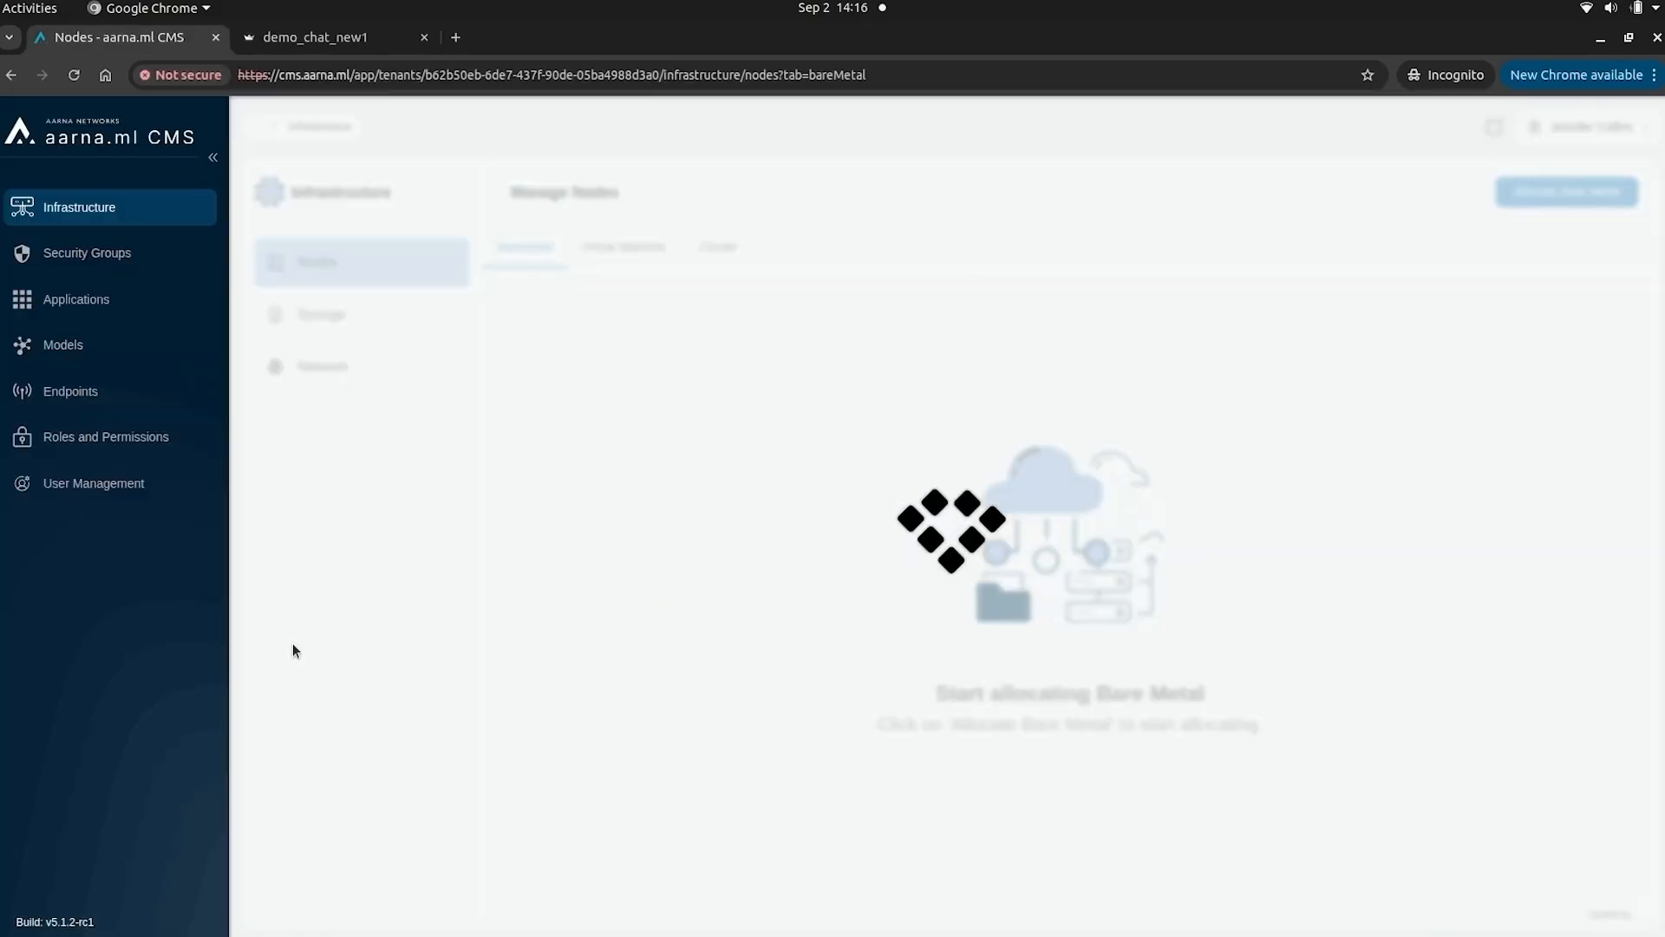
# - Check qwentmodel under Deployed Models and its Resource Usage showing 13944 total tokens
pyautogui.click(97, 349)
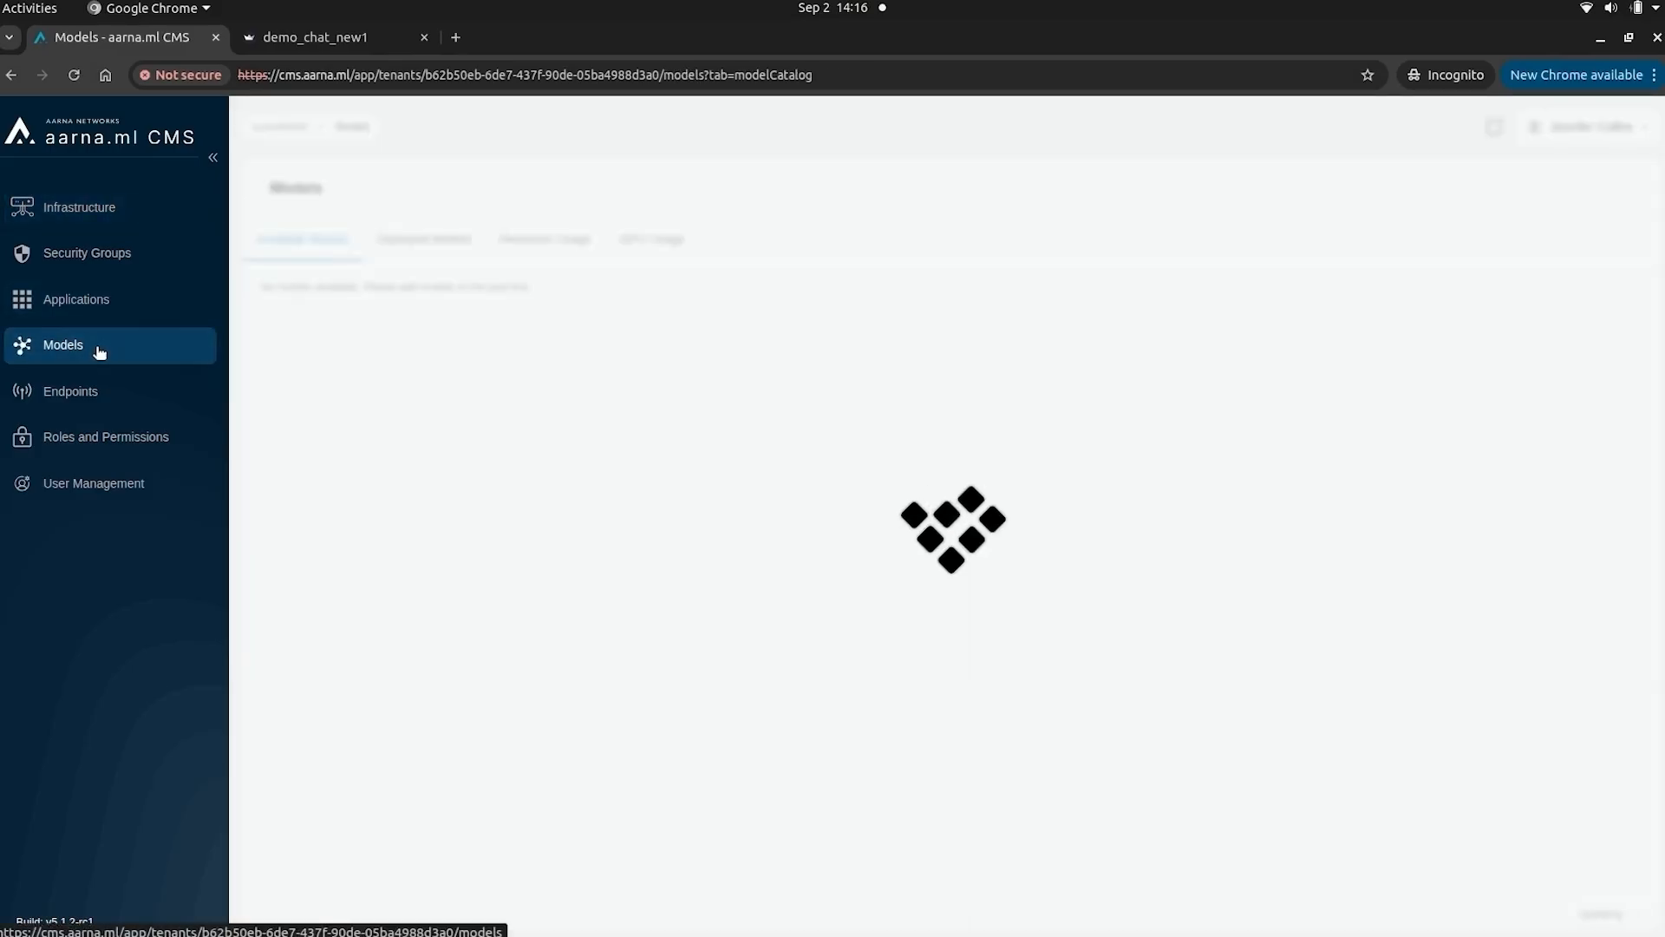
pyautogui.click(412, 242)
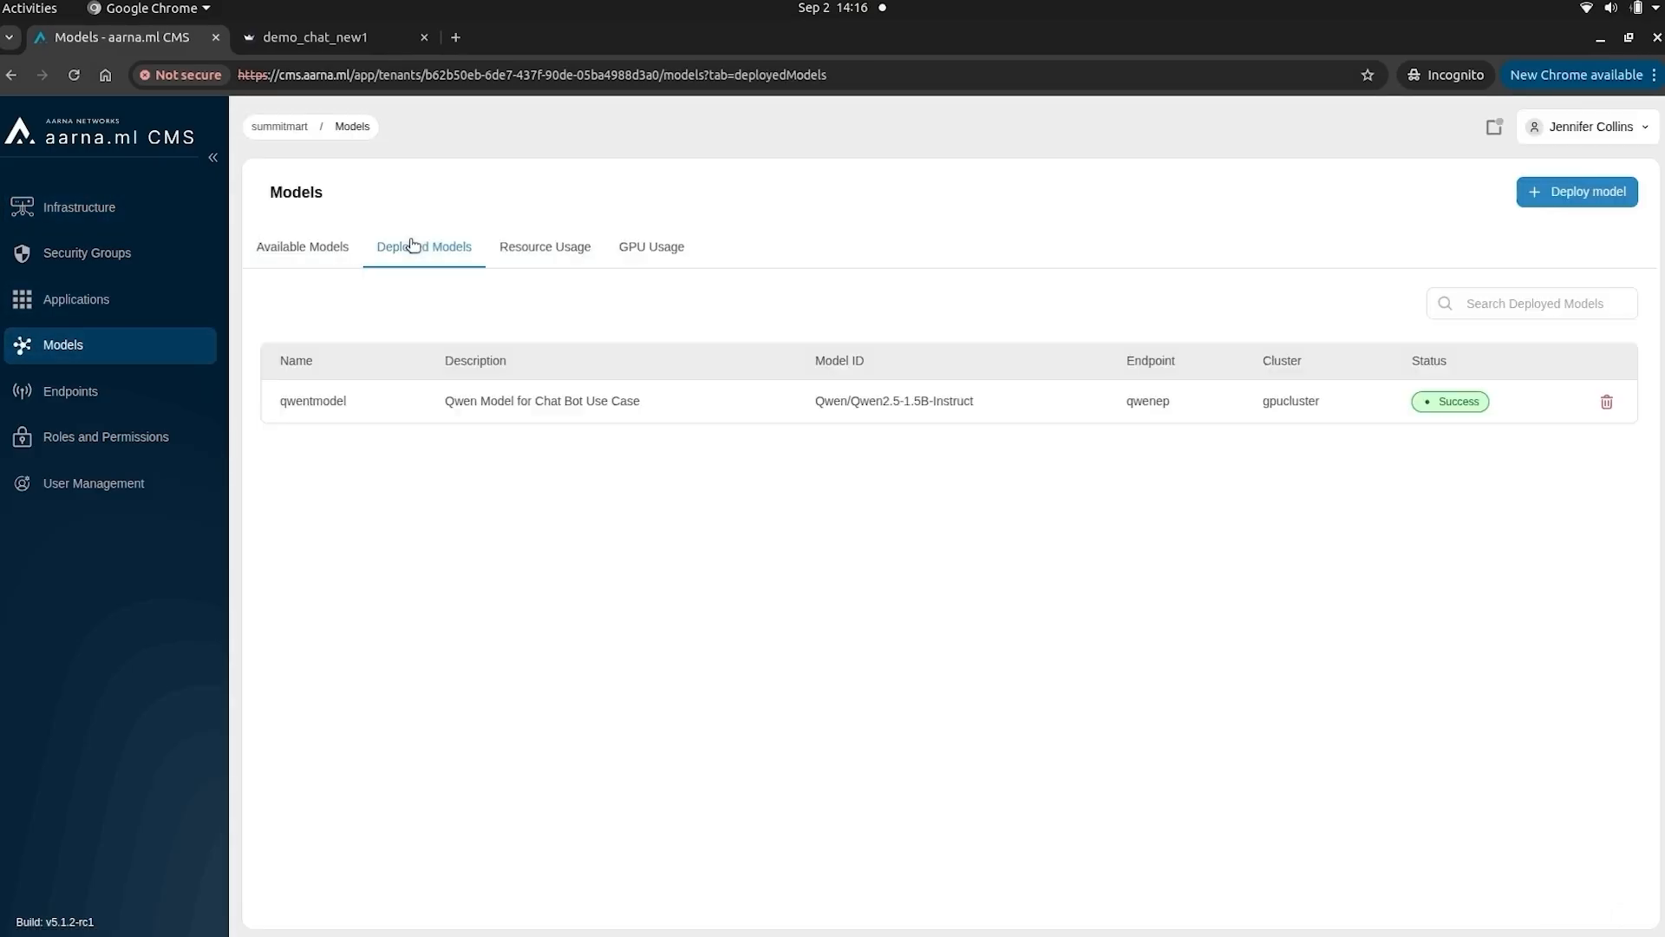
pyautogui.click(522, 258)
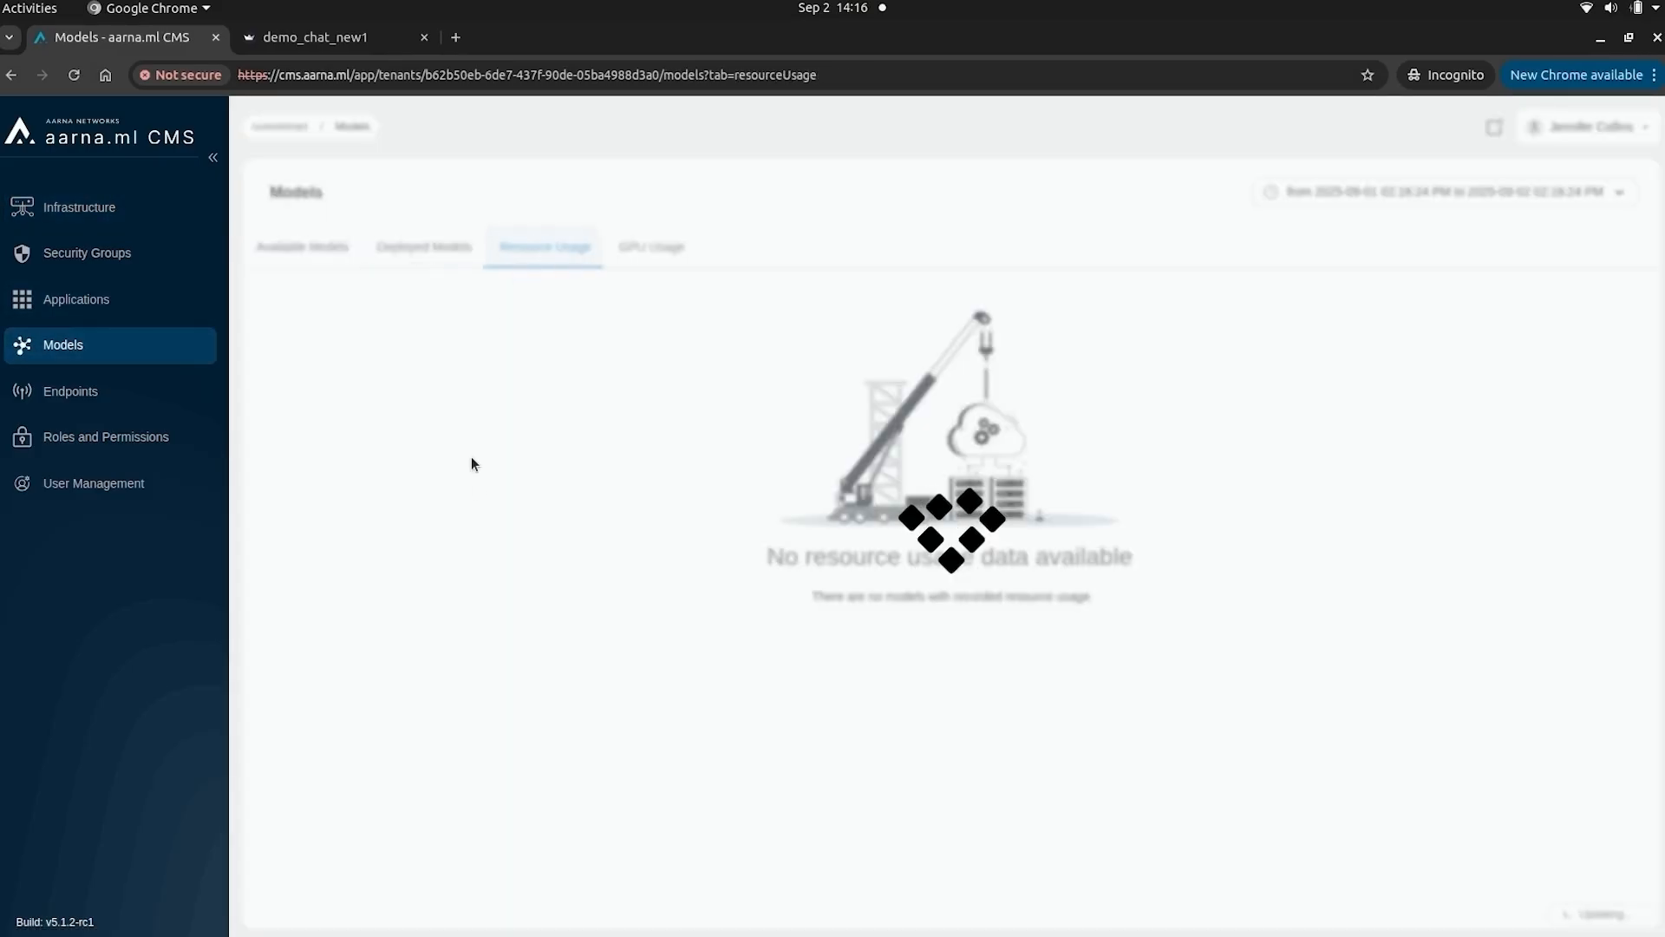
pyautogui.doubleClick(294, 395)
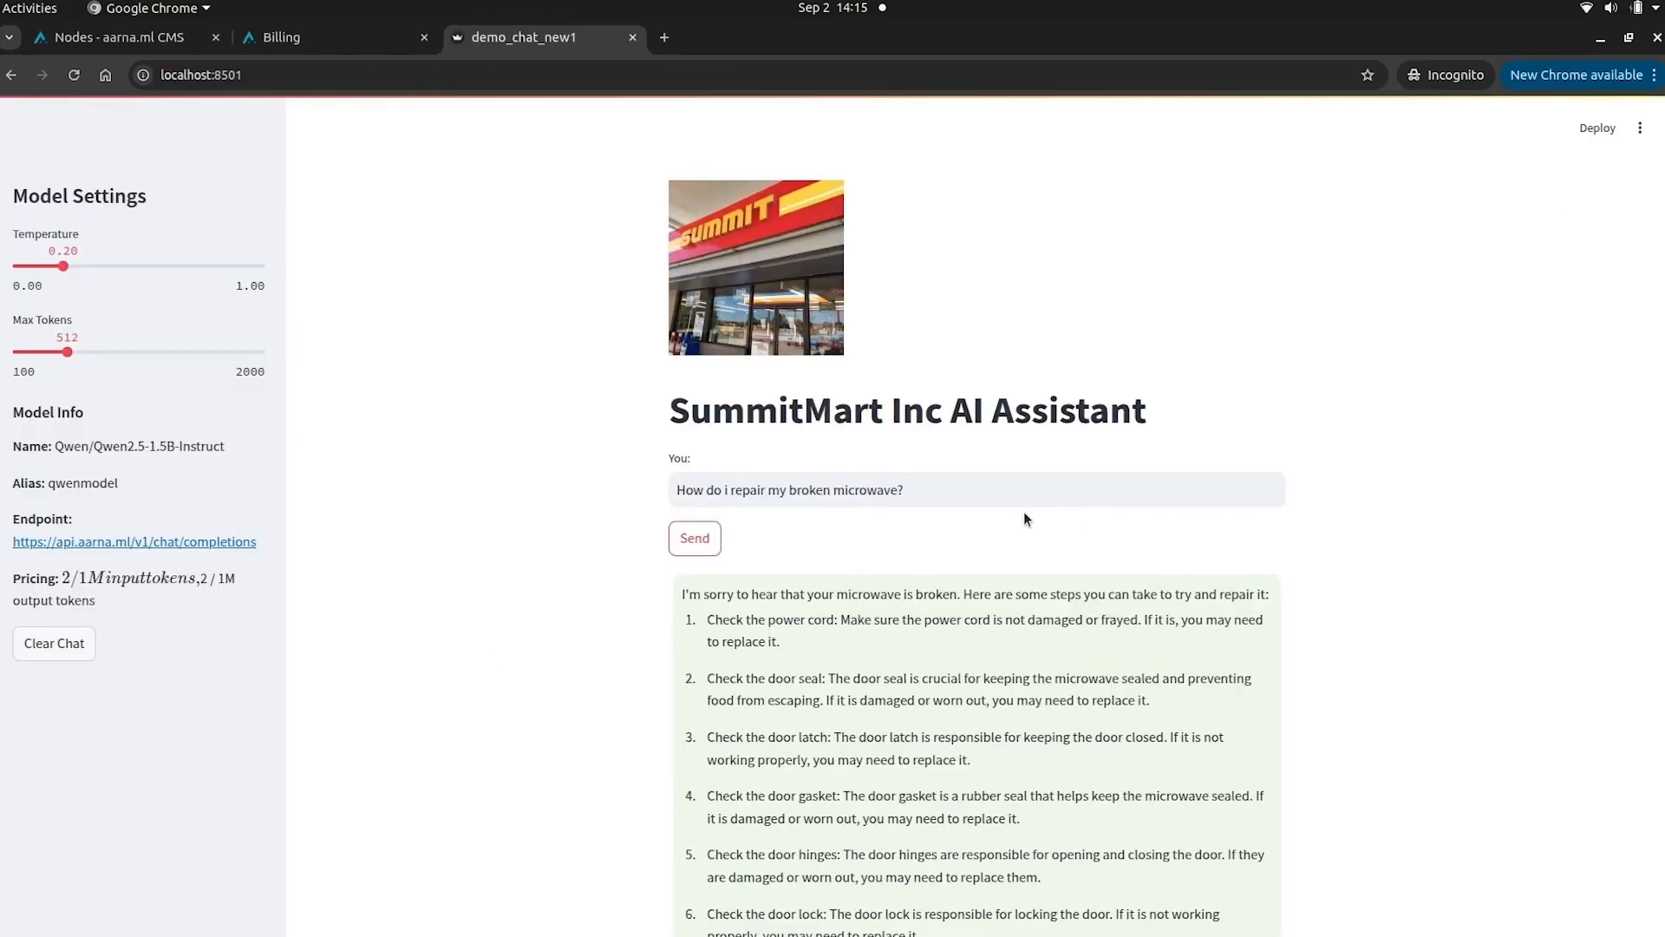
# - Replace the old question with the 'Capital City of USA' suggestion and send it
pyautogui.click(965, 490)
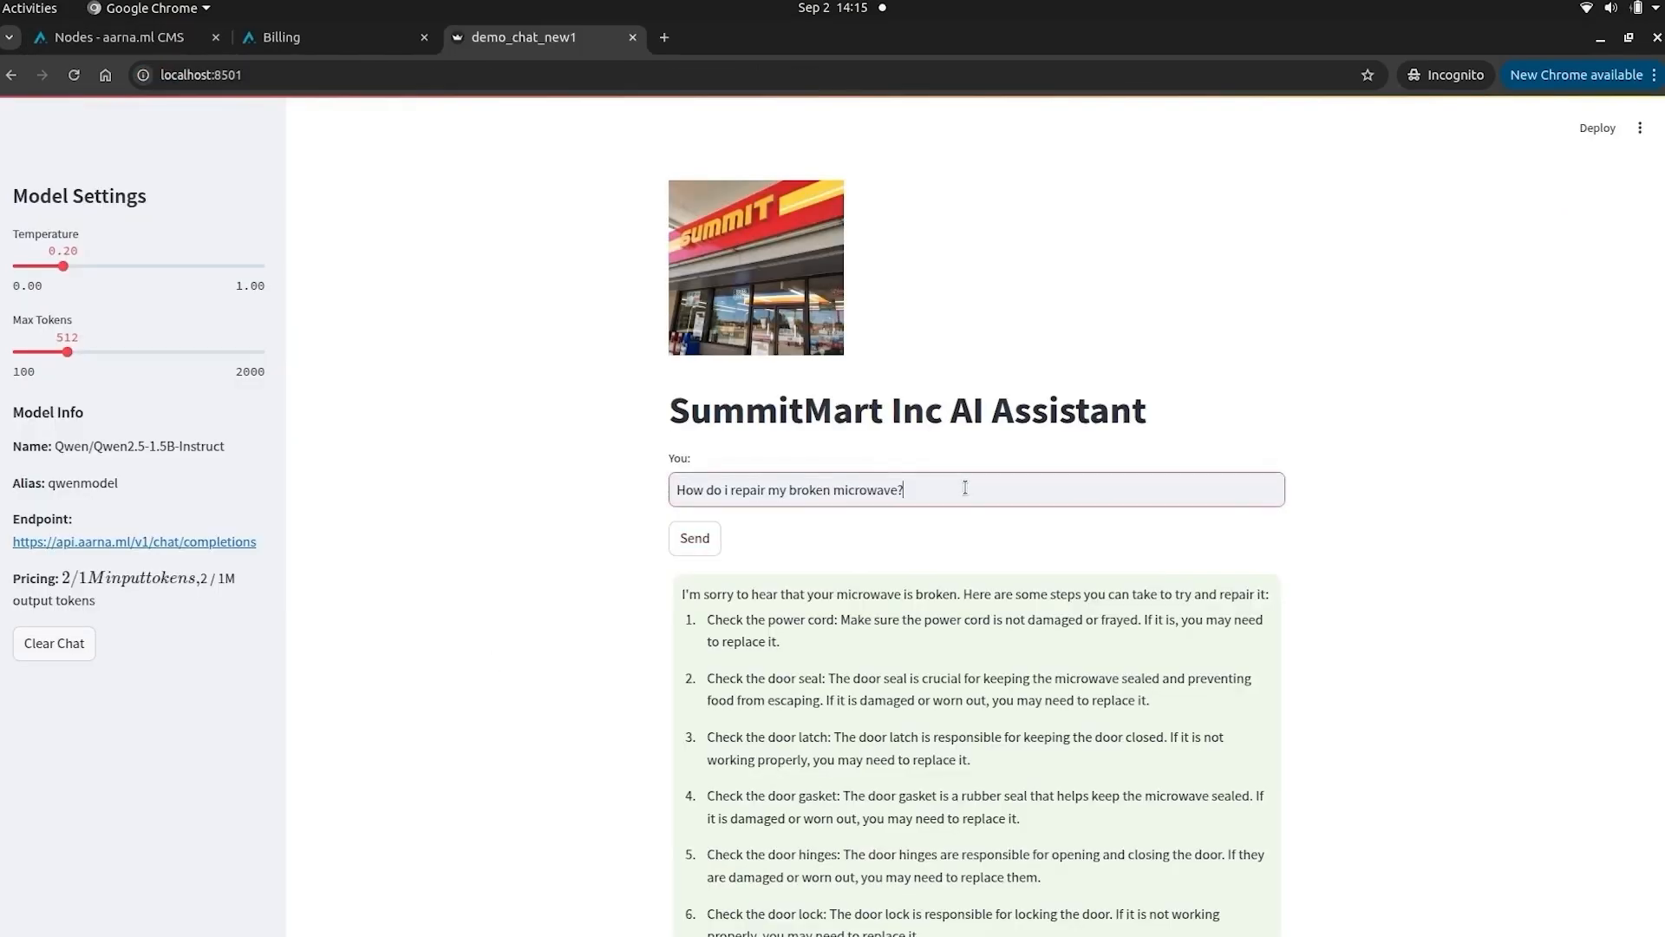
pyautogui.moveTo(965, 490); pyautogui.dragTo(625, 425)
pyautogui.write('cap')
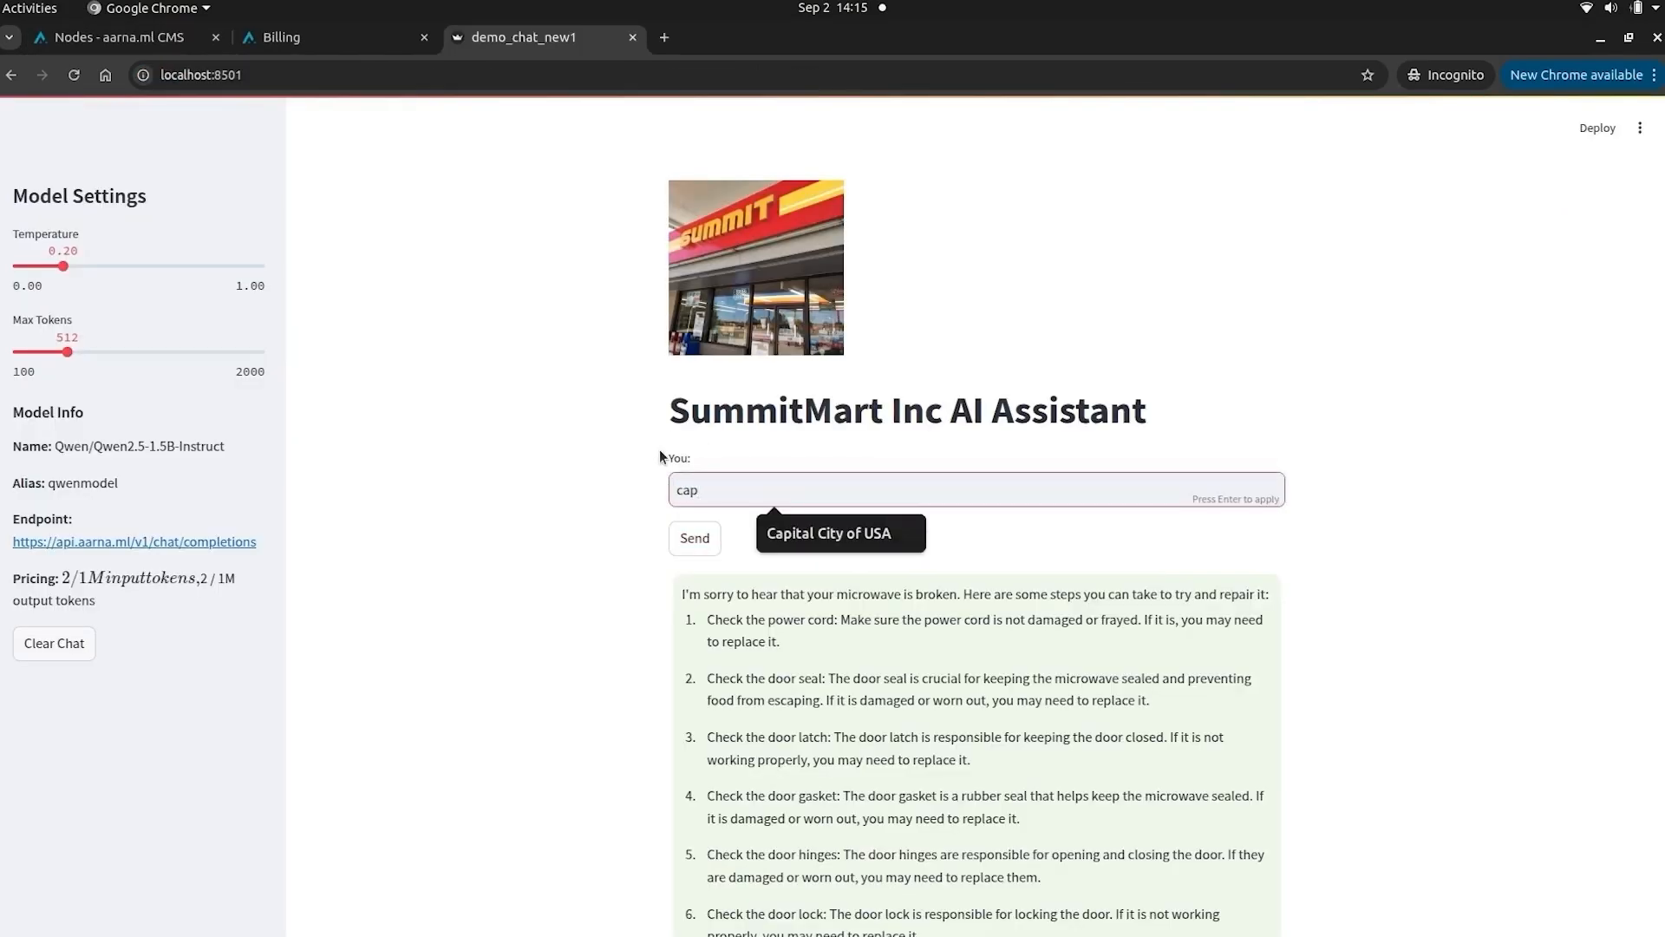
pyautogui.click(841, 537)
pyautogui.click(681, 536)
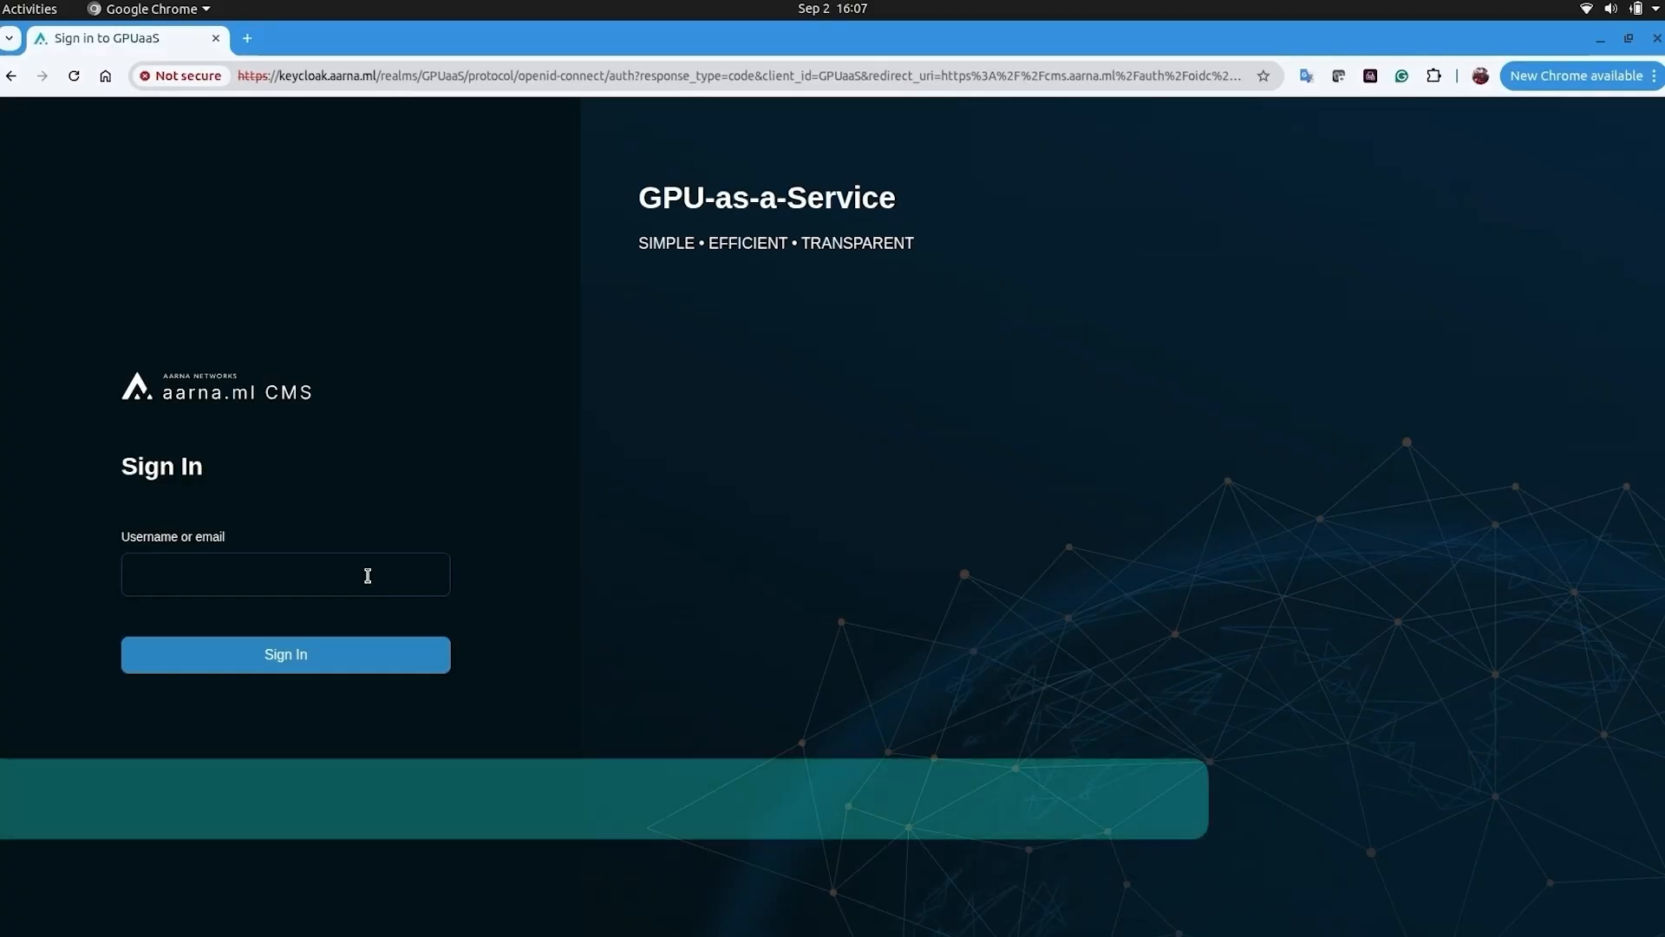
# - Sign in to aarna.ml CMS with the horizonbank tenant admin's e-mail and password
pyautogui.click(368, 575)
pyautogui.write('mic')
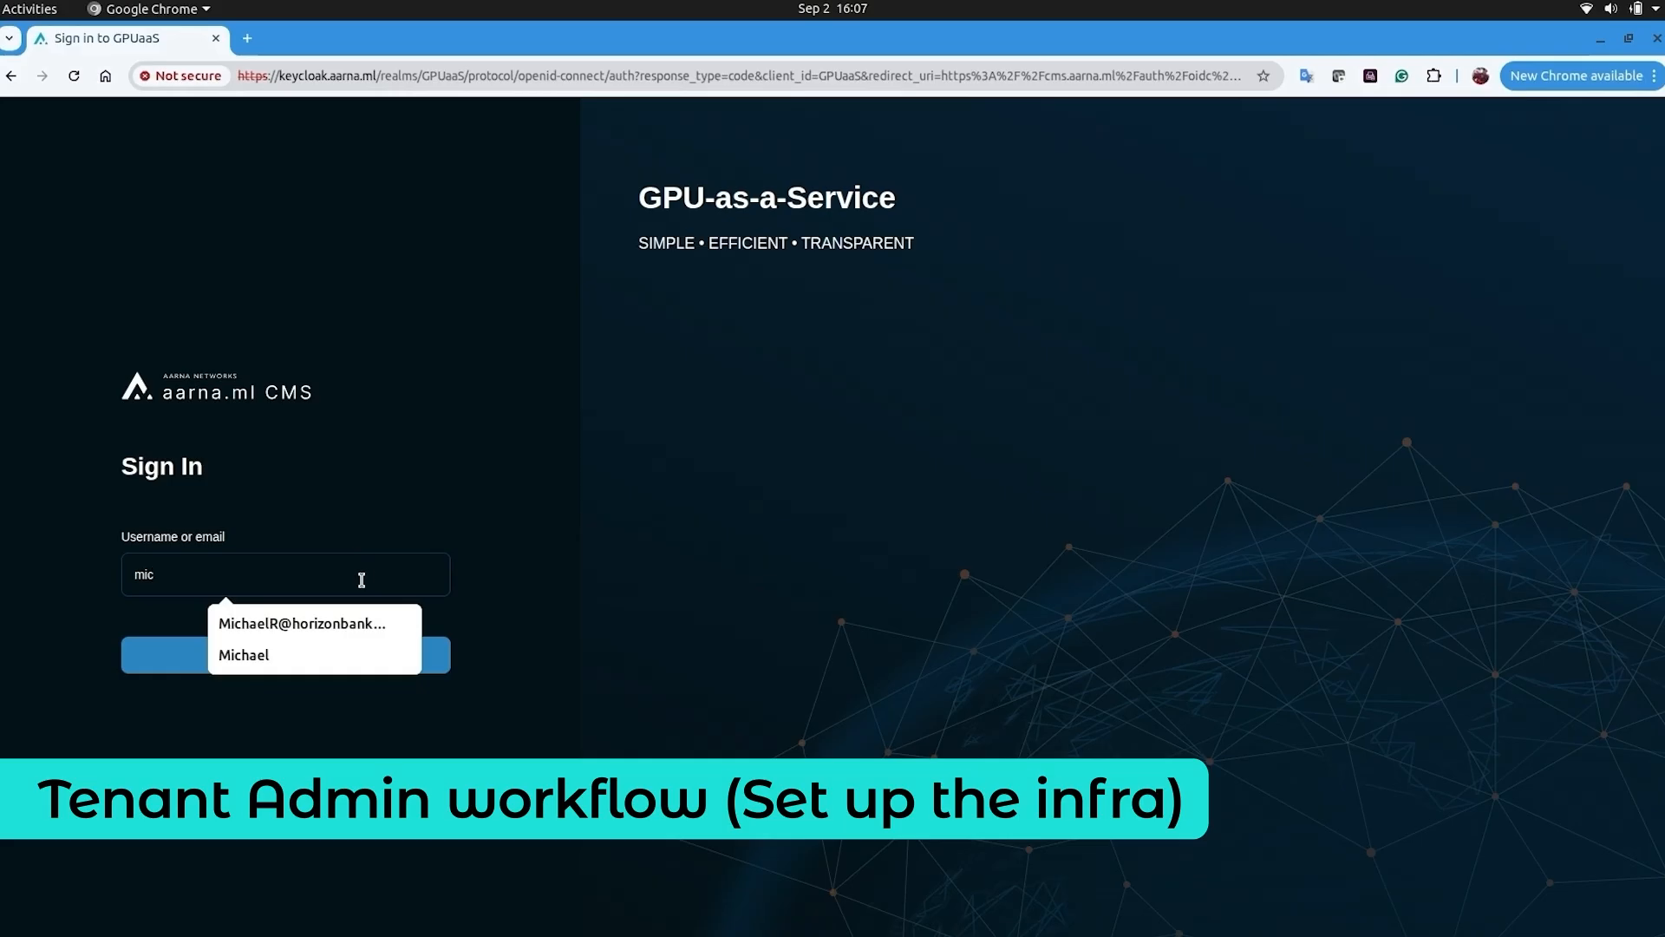
pyautogui.click(330, 621)
pyautogui.click(313, 661)
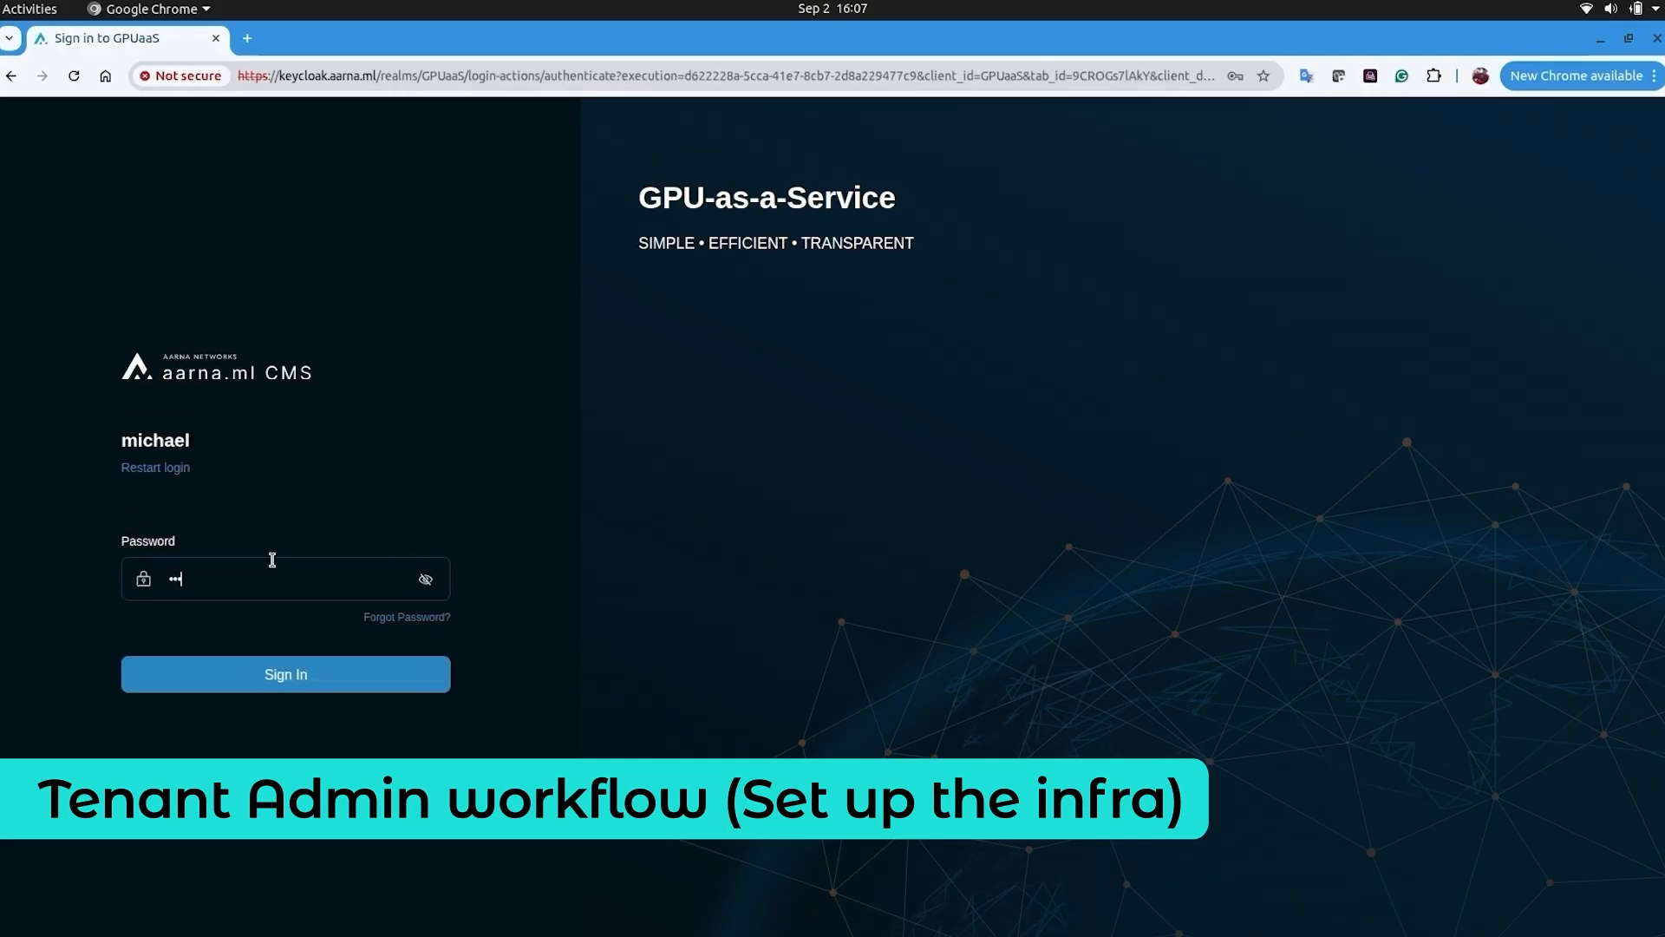
pyautogui.click(291, 667)
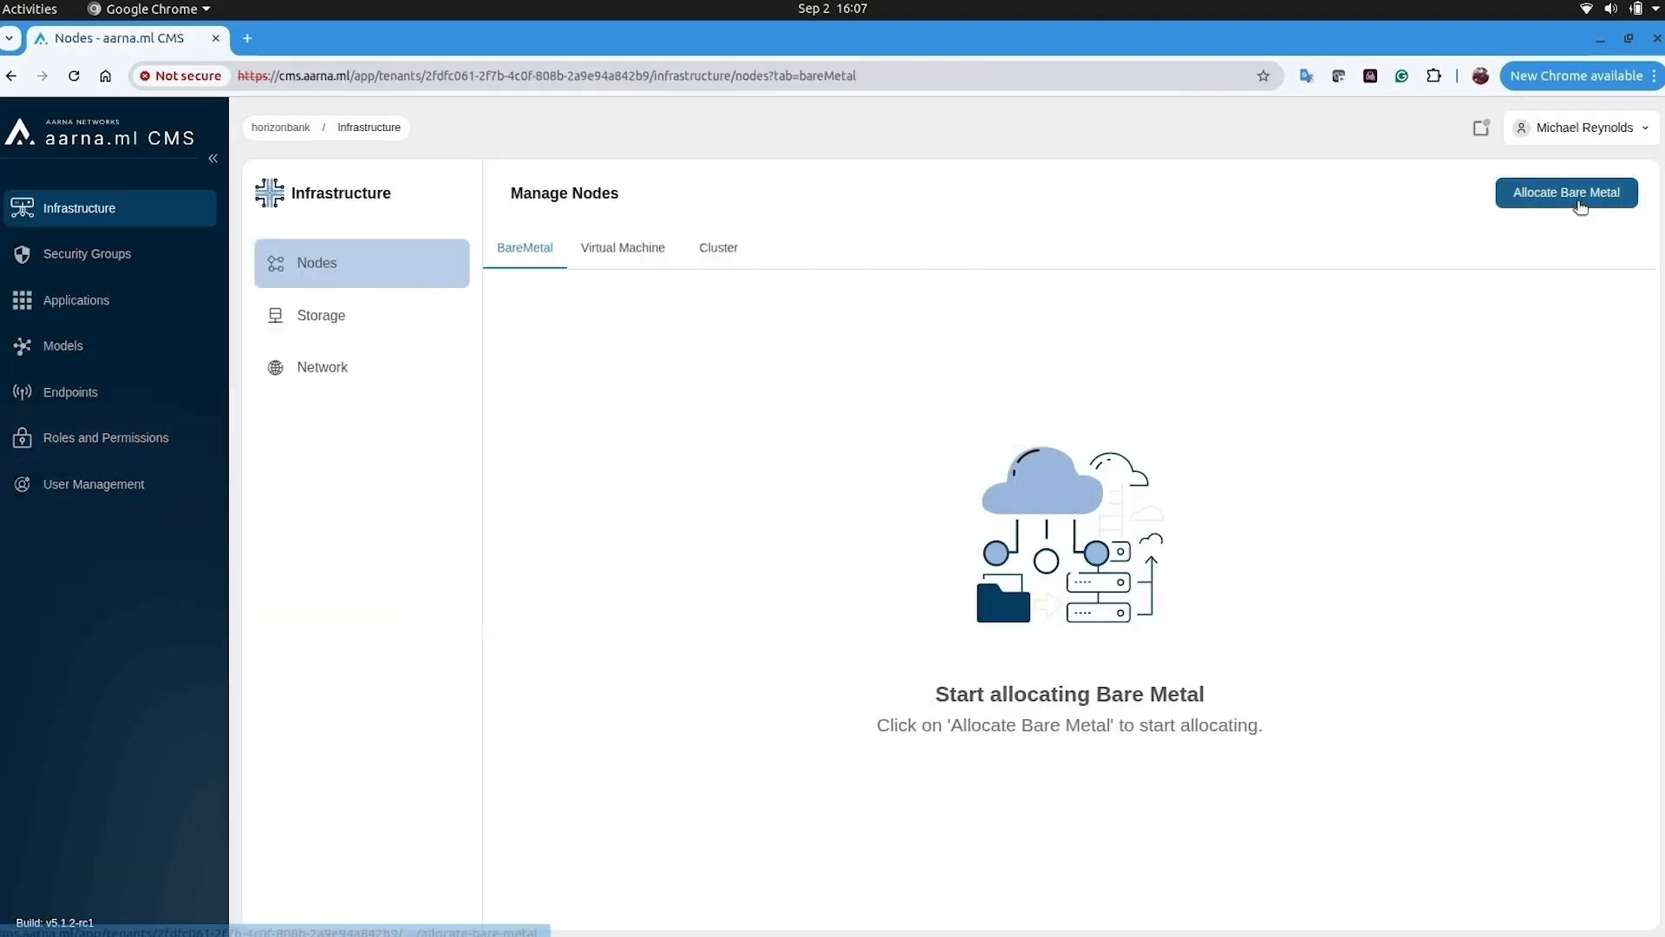
# - Allocate two bare-metal servers using the Google flavor
pyautogui.click(1575, 196)
pyautogui.click(470, 457)
pyautogui.click(1595, 898)
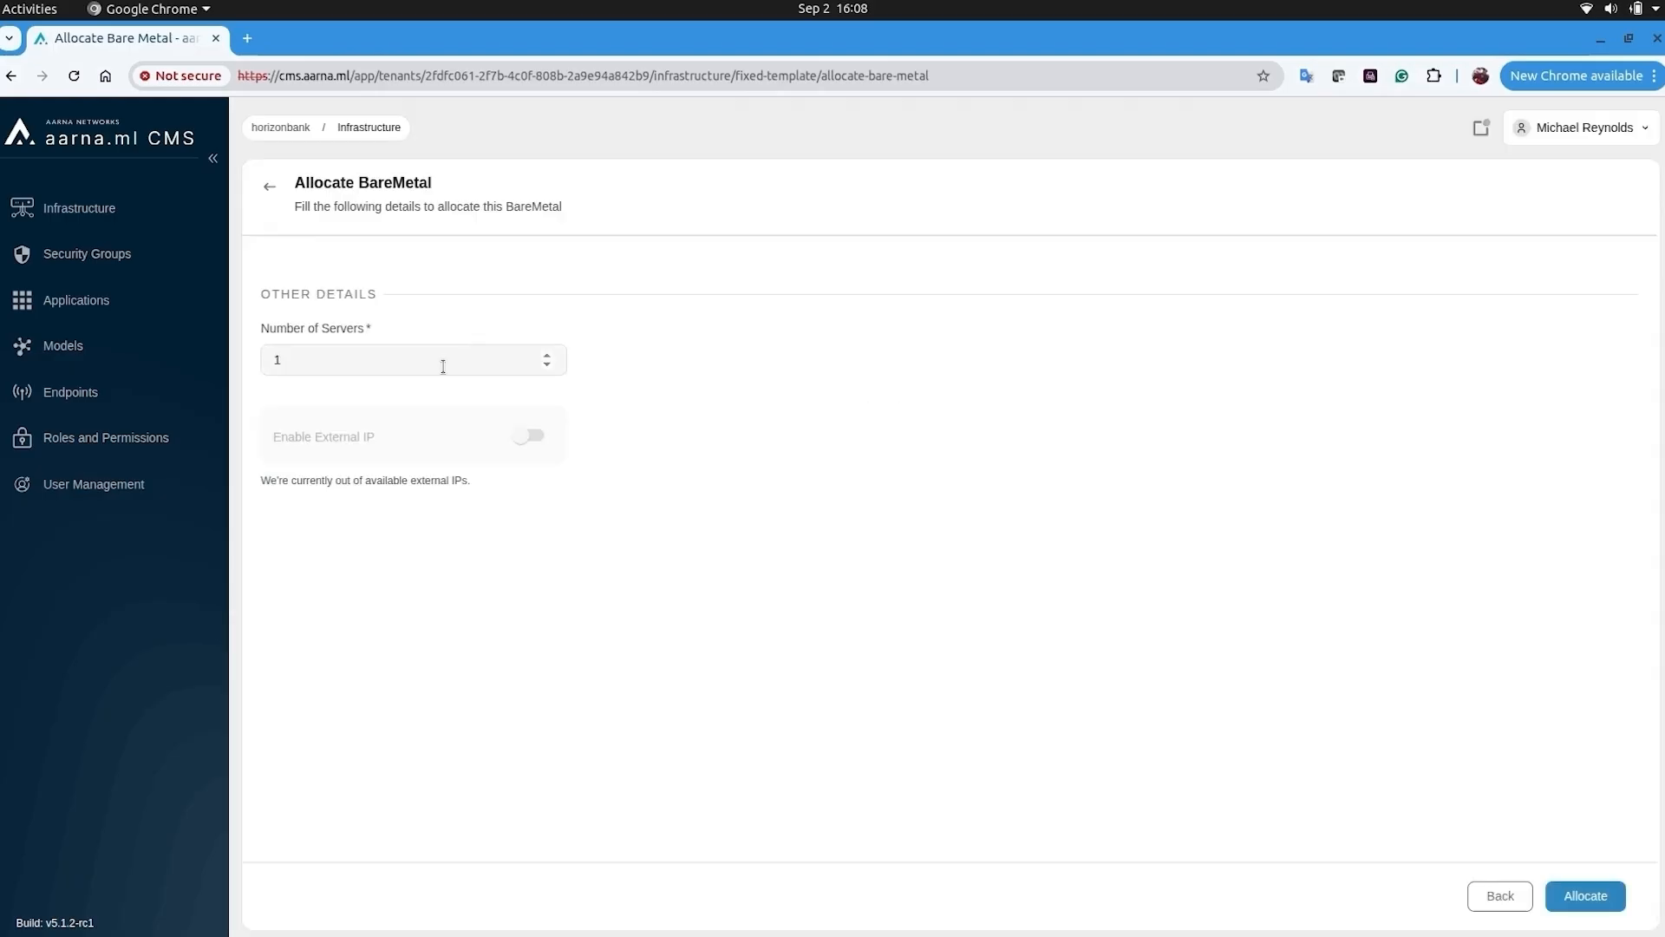
pyautogui.click(552, 356)
pyautogui.click(1594, 897)
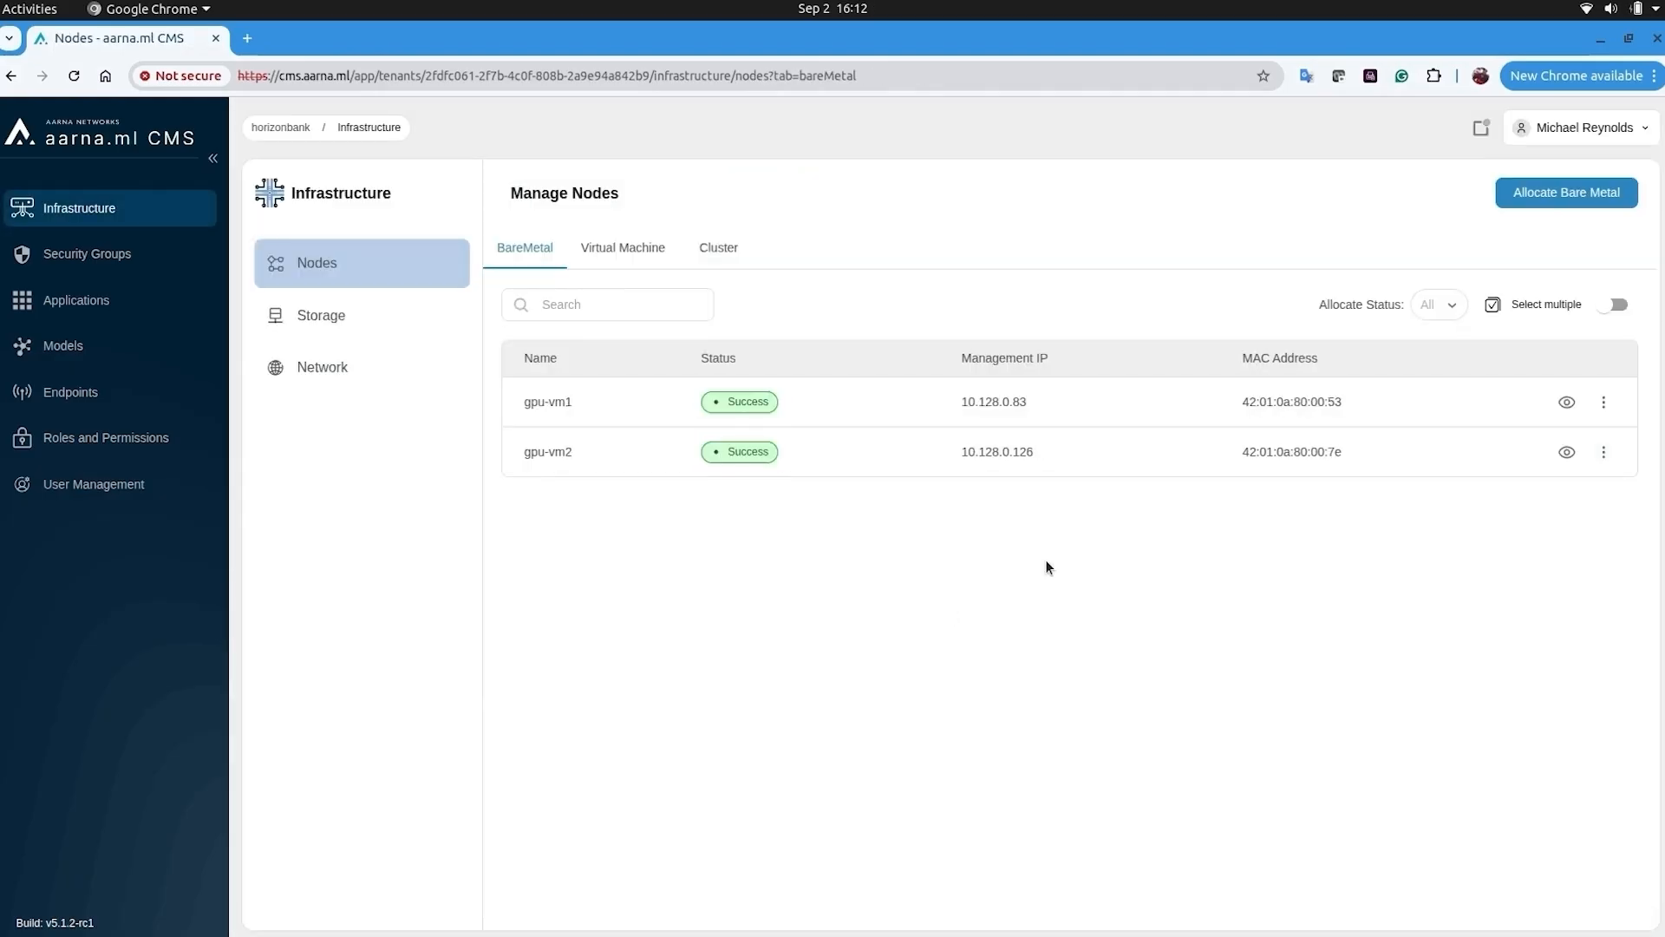
# - Start a new cluster named gpucluster on Kubernetes version 1.31
pyautogui.click(719, 246)
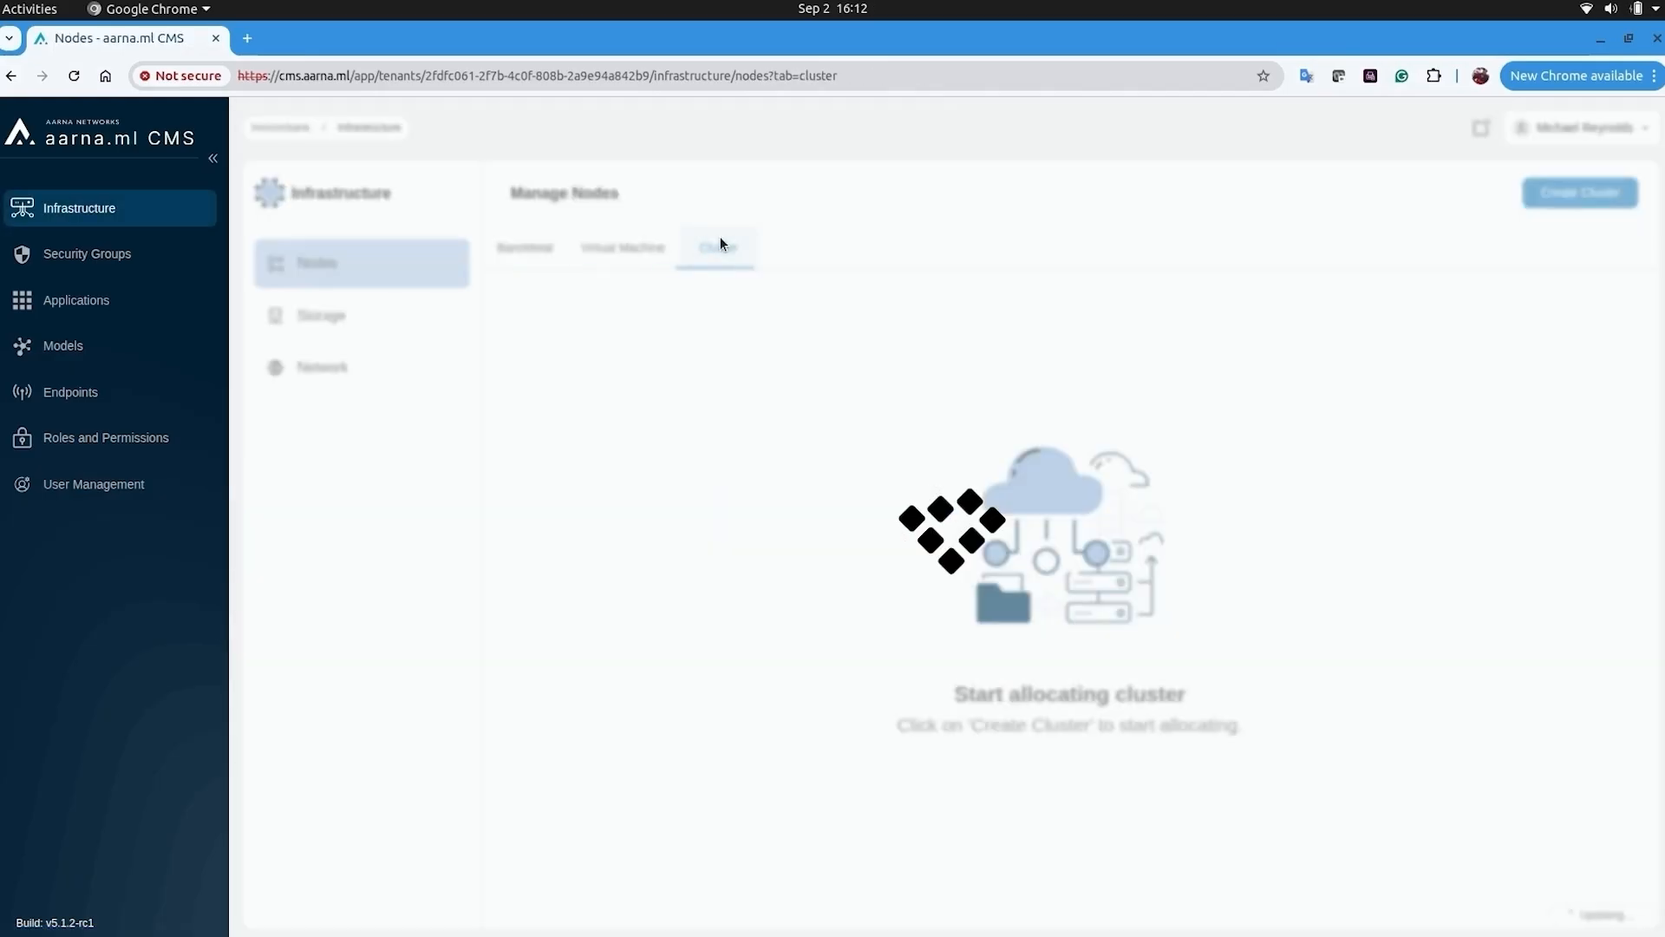
pyautogui.click(1580, 192)
pyautogui.click(724, 640)
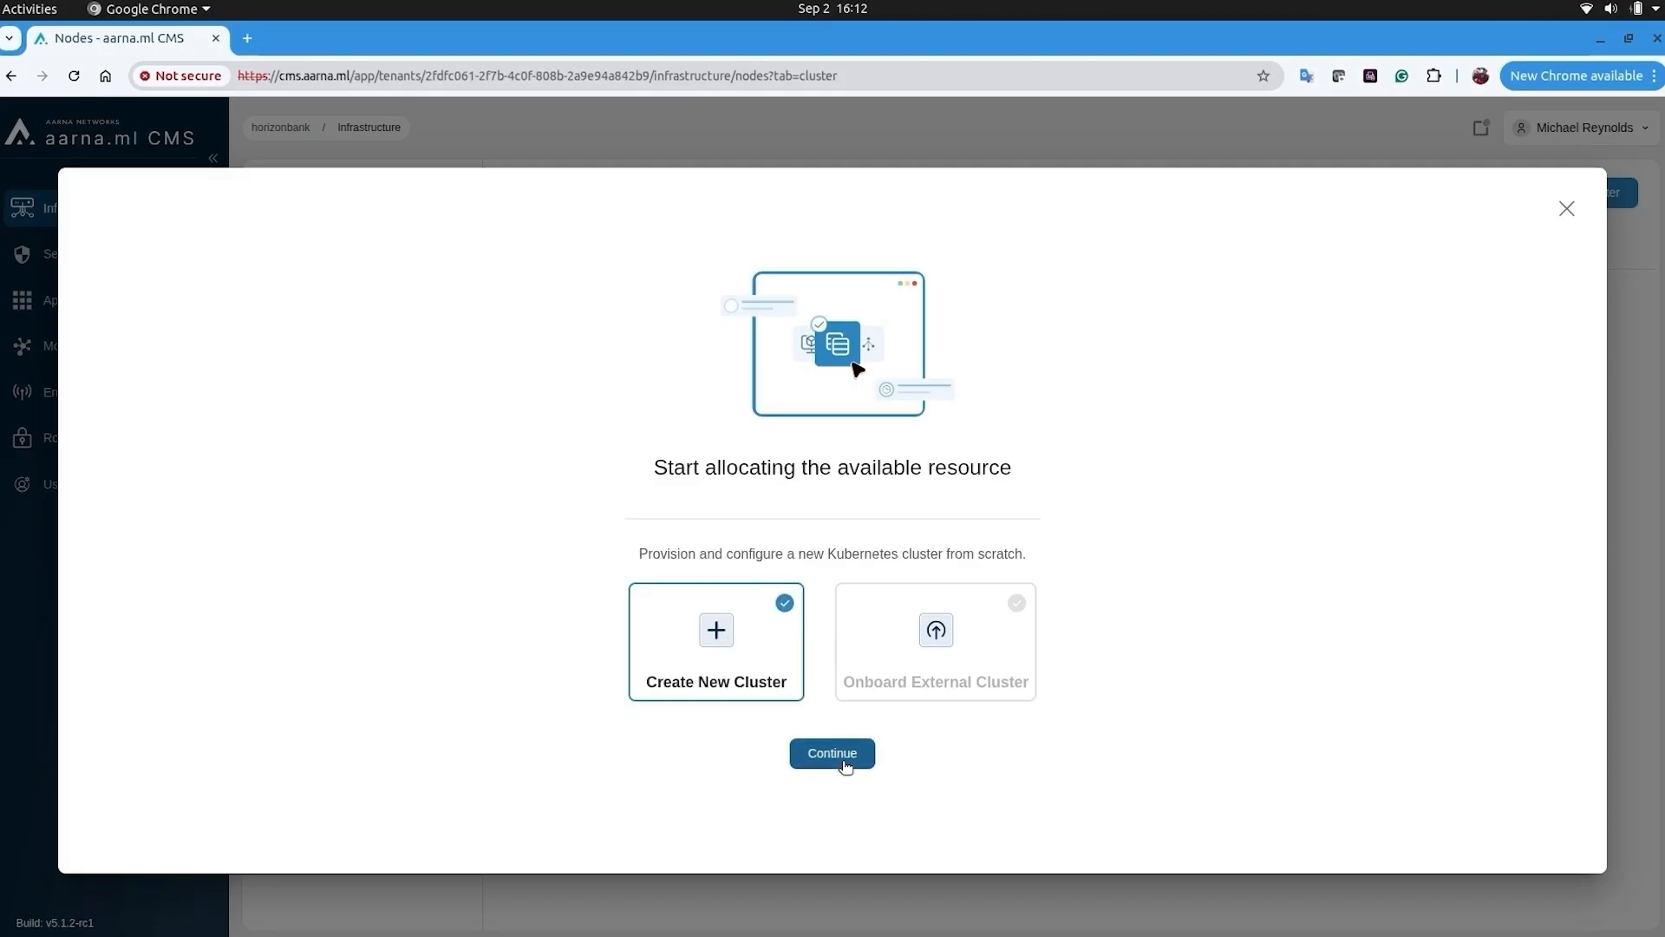
pyautogui.click(832, 753)
pyautogui.click(445, 320)
pyautogui.write('gpuclu')
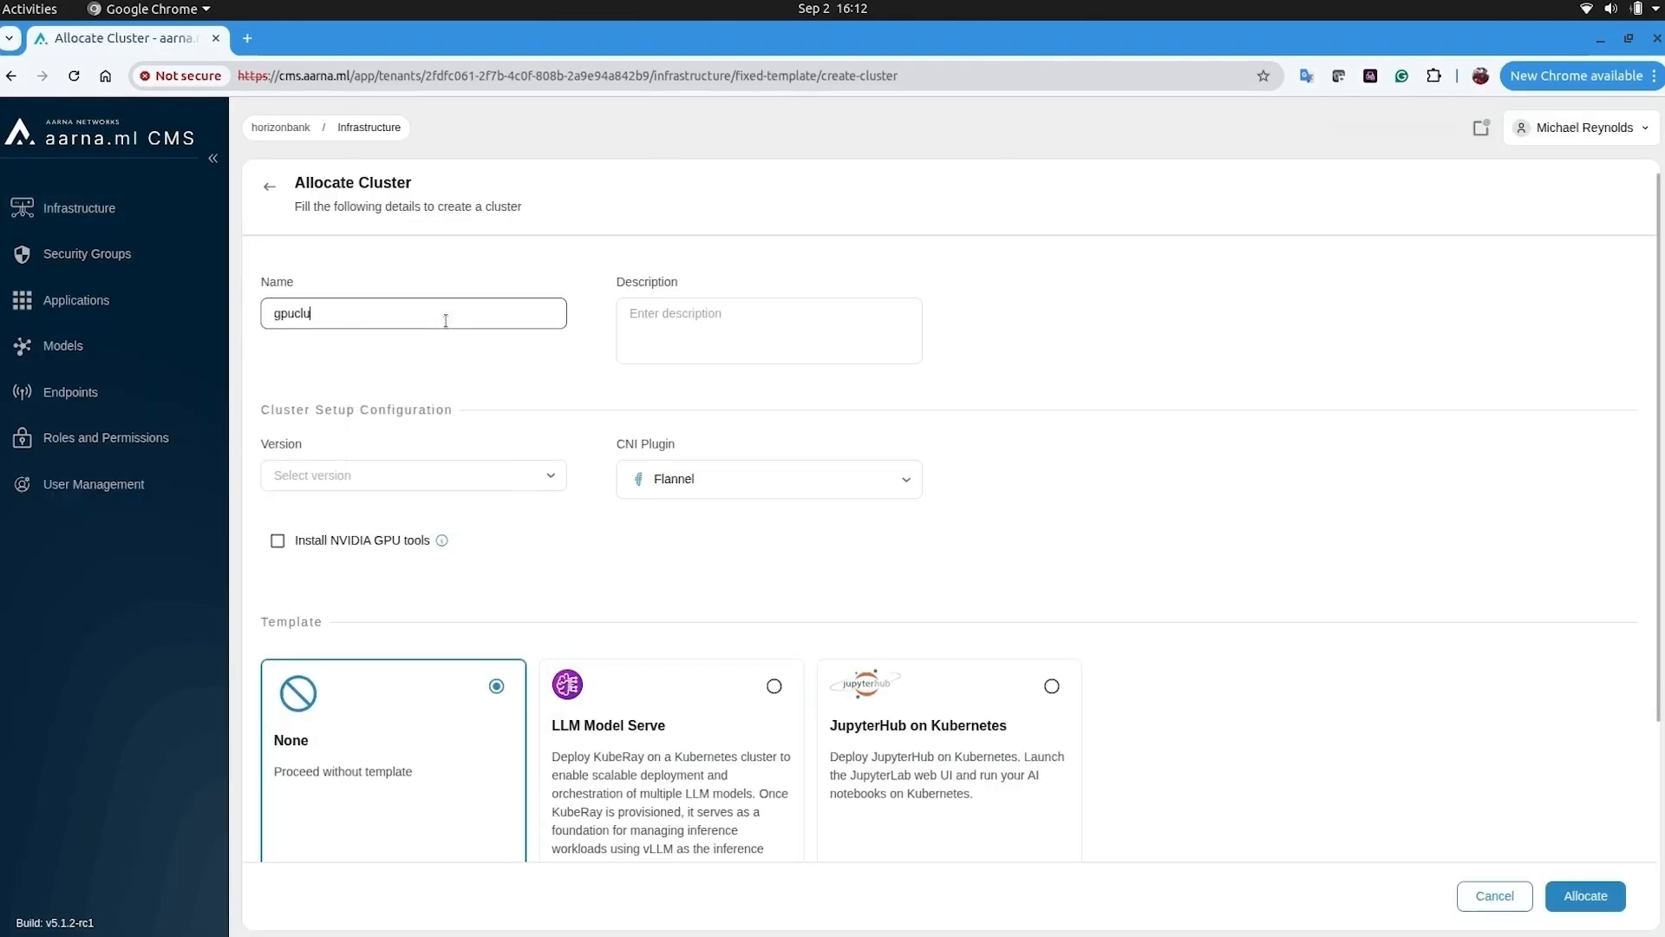
pyautogui.write('ster')
pyautogui.click(461, 480)
pyautogui.click(443, 580)
# - Add a description, enable NVIDIA GPU tools, add worker node gpu-vm1, and allocate the cluster
pyautogui.click(783, 350)
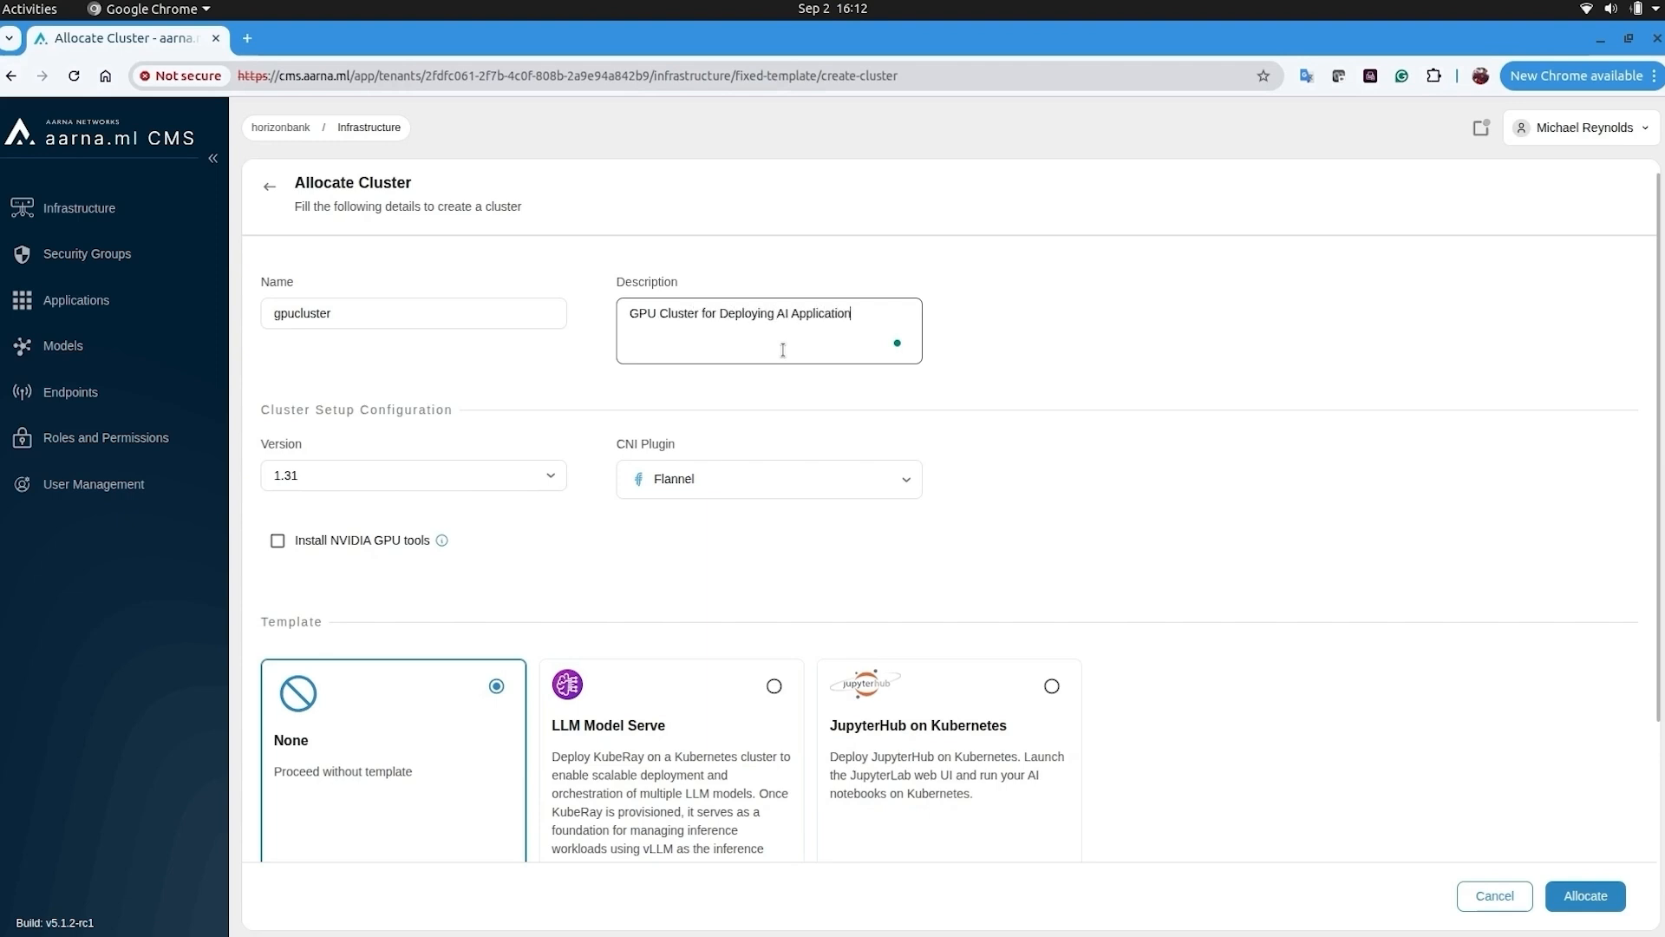
pyautogui.click(402, 551)
pyautogui.scroll(-2, 795, 642)
pyautogui.scroll(1, 1362, 649)
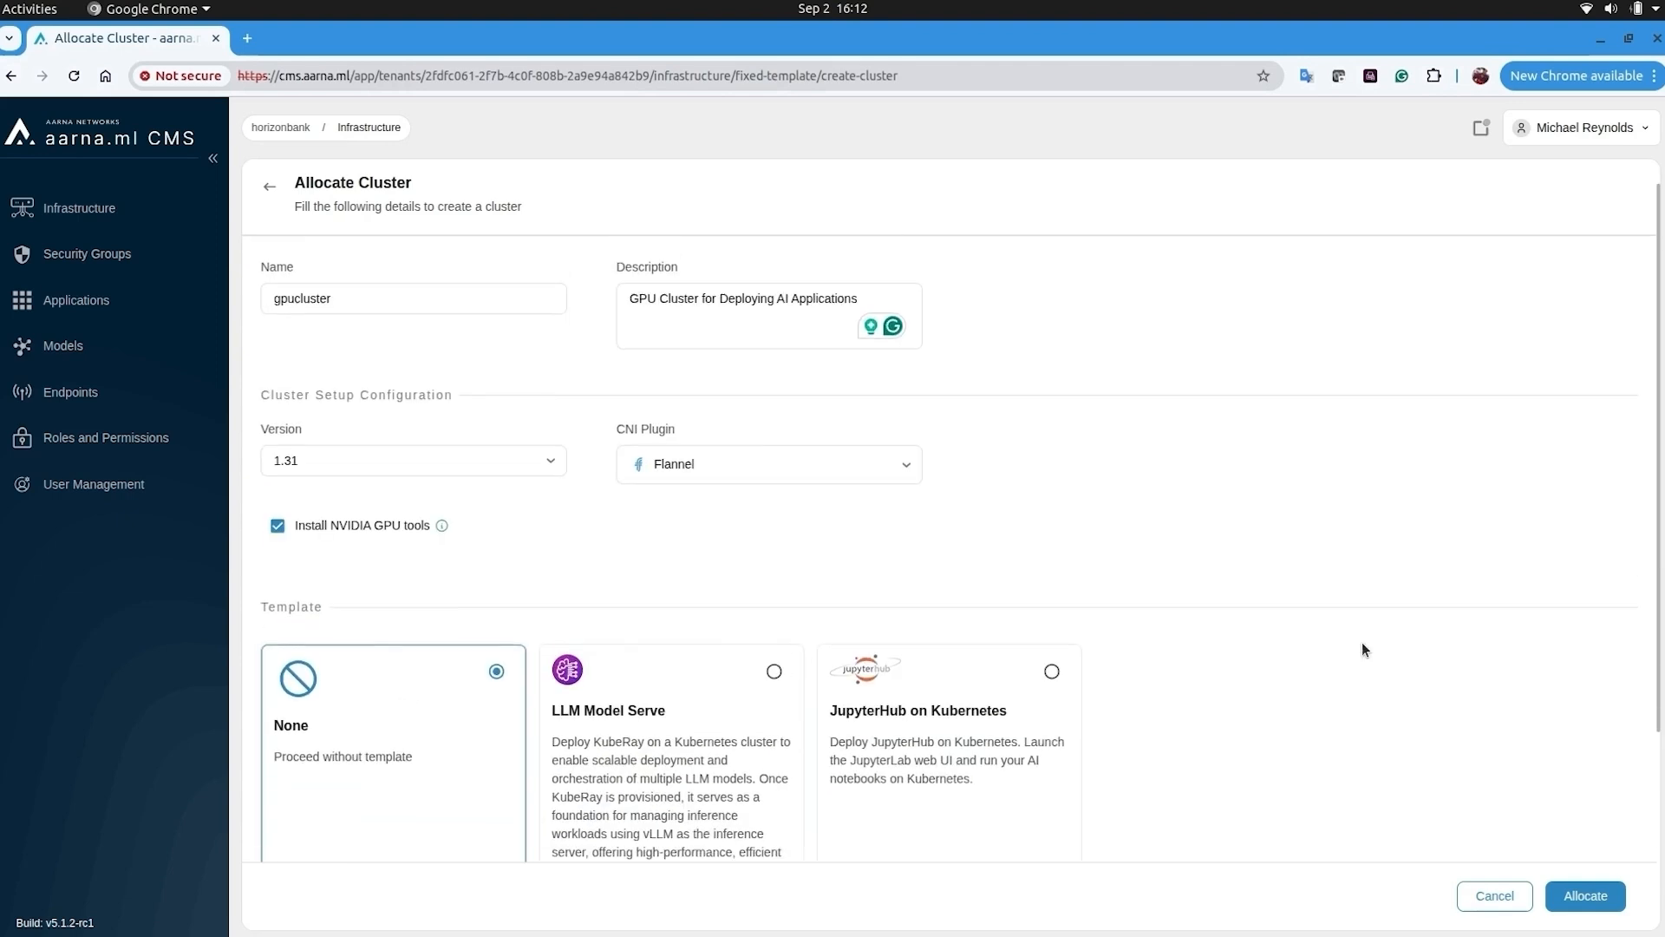
pyautogui.scroll(-3, 780, 607)
pyautogui.click(388, 787)
pyautogui.click(1043, 622)
pyautogui.scroll(-1, 1052, 625)
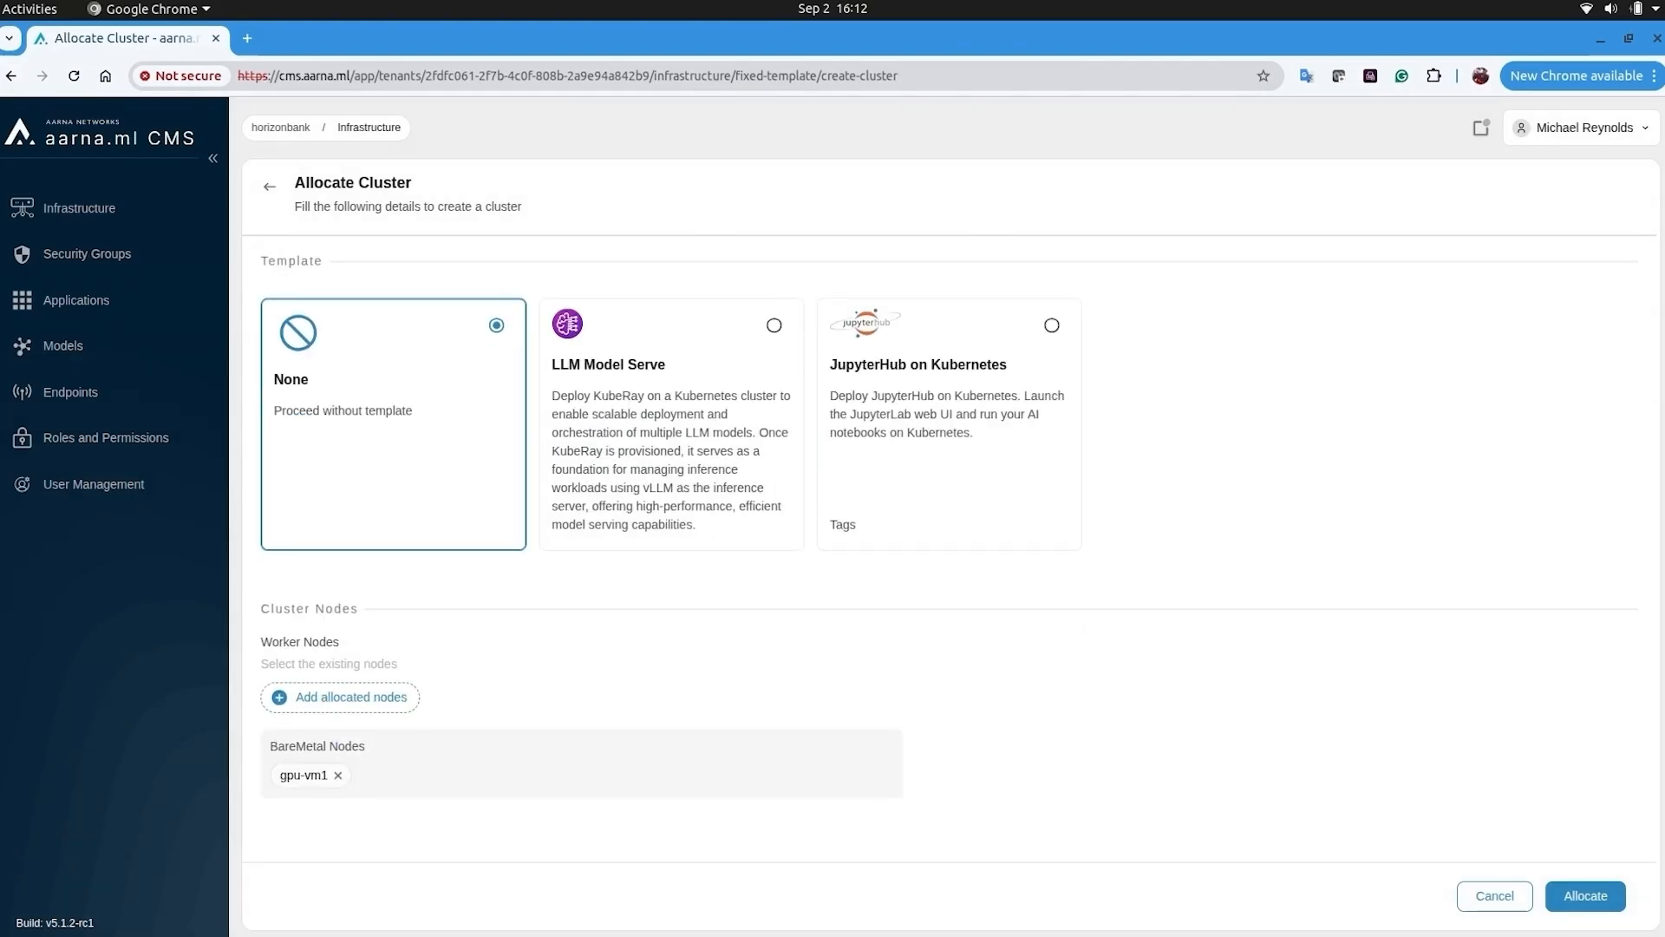
pyautogui.click(1585, 895)
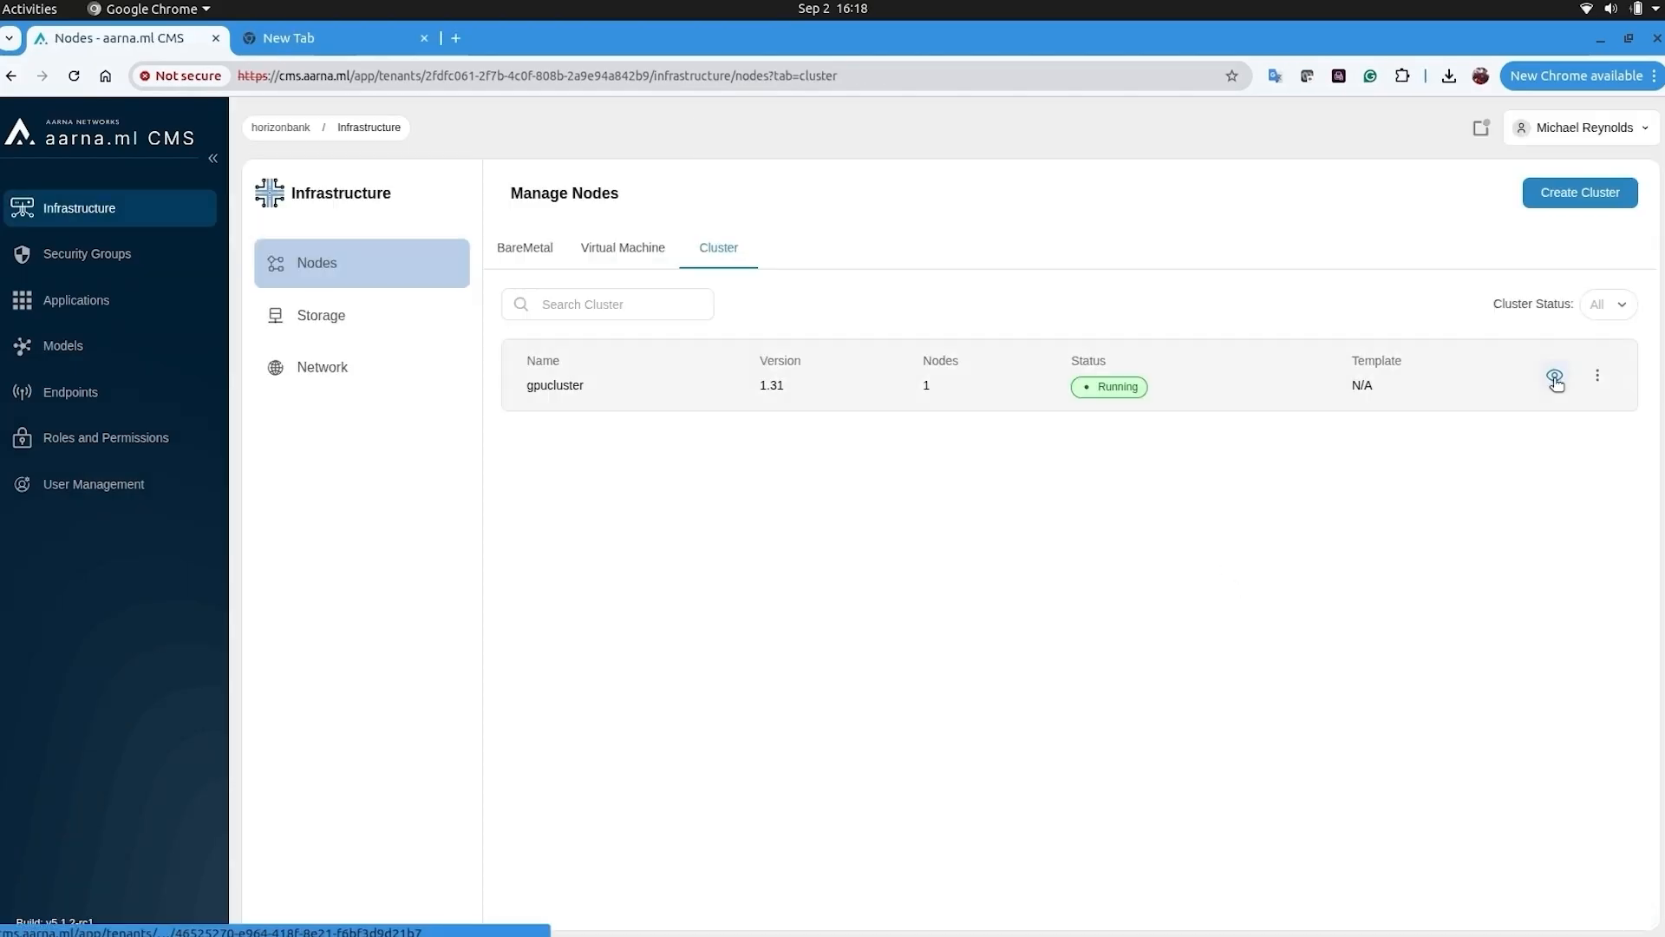
# - Inspect gpucluster's details, its GPUs and its nodes
pyautogui.click(1554, 380)
pyautogui.click(446, 344)
pyautogui.click(276, 347)
# - Start a new user in User Management with the researcher's username, e-mail, first and last name
pyautogui.click(95, 483)
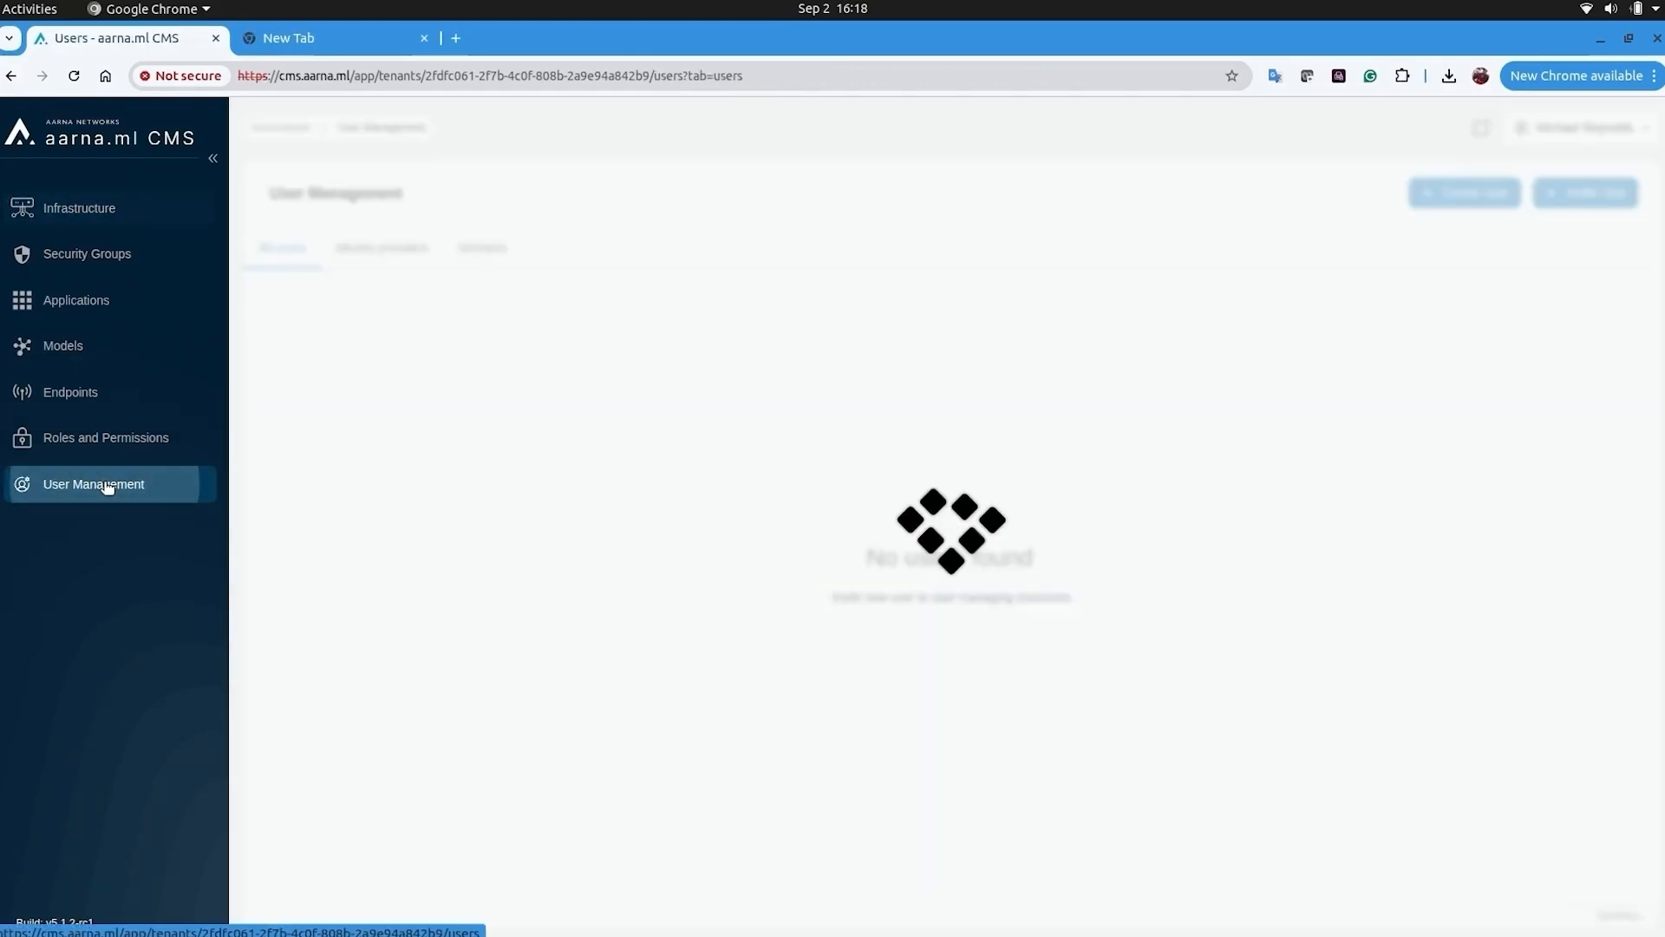
pyautogui.click(1464, 192)
pyautogui.click(644, 392)
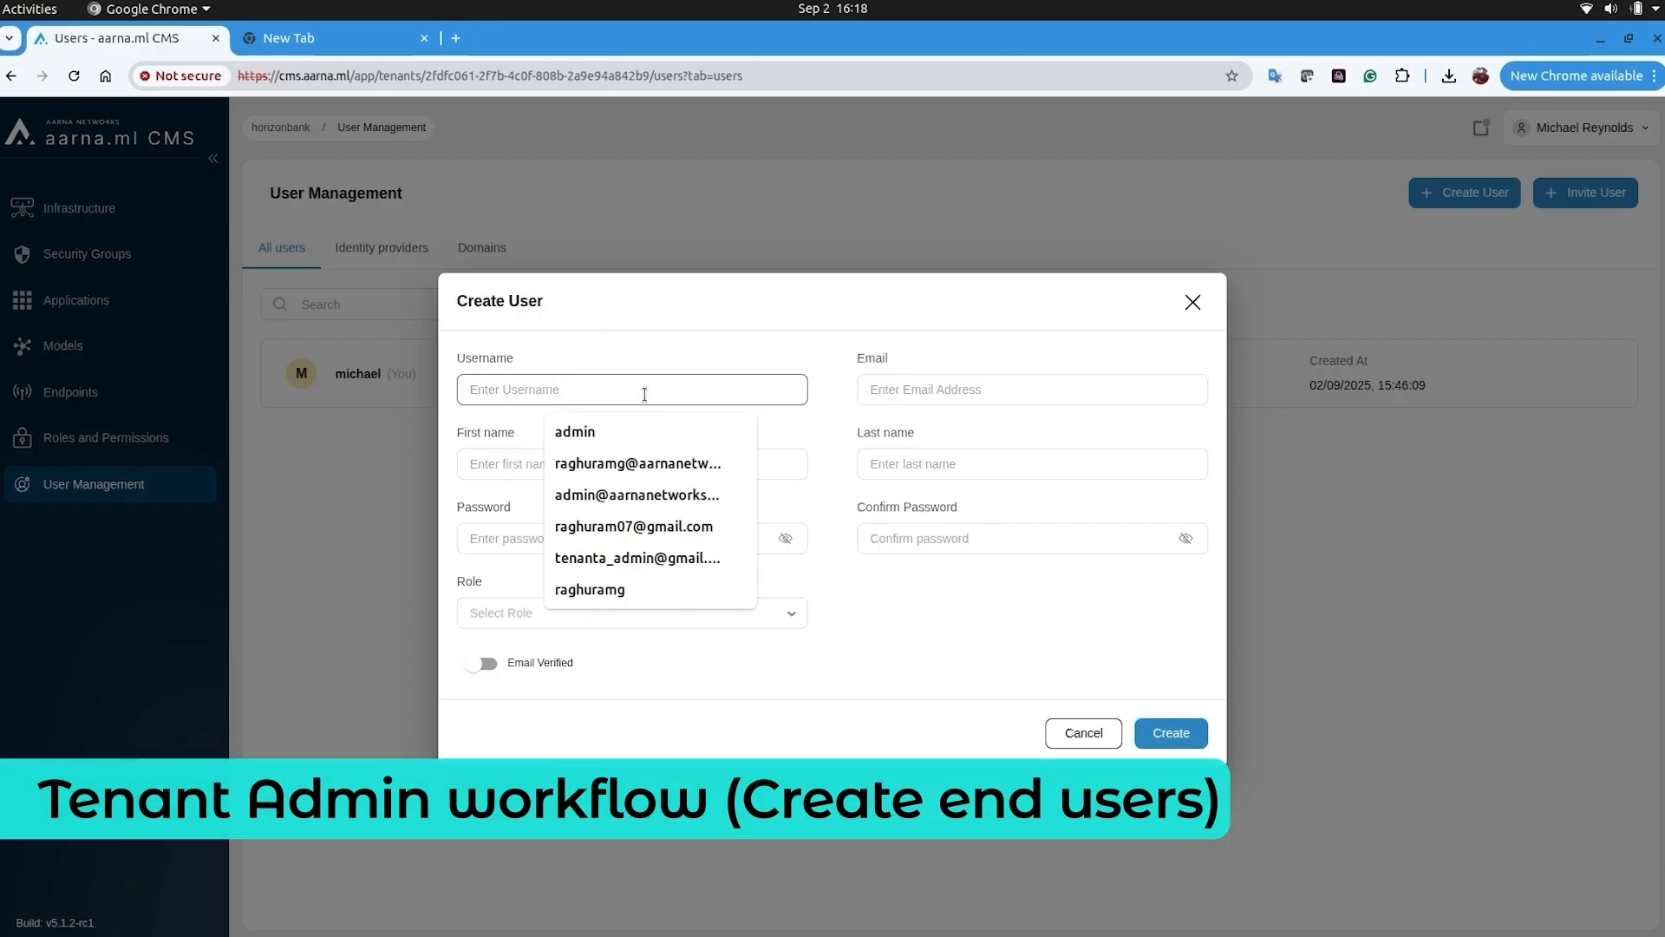
pyautogui.doubleClick(536, 390)
pyautogui.press('Tab')
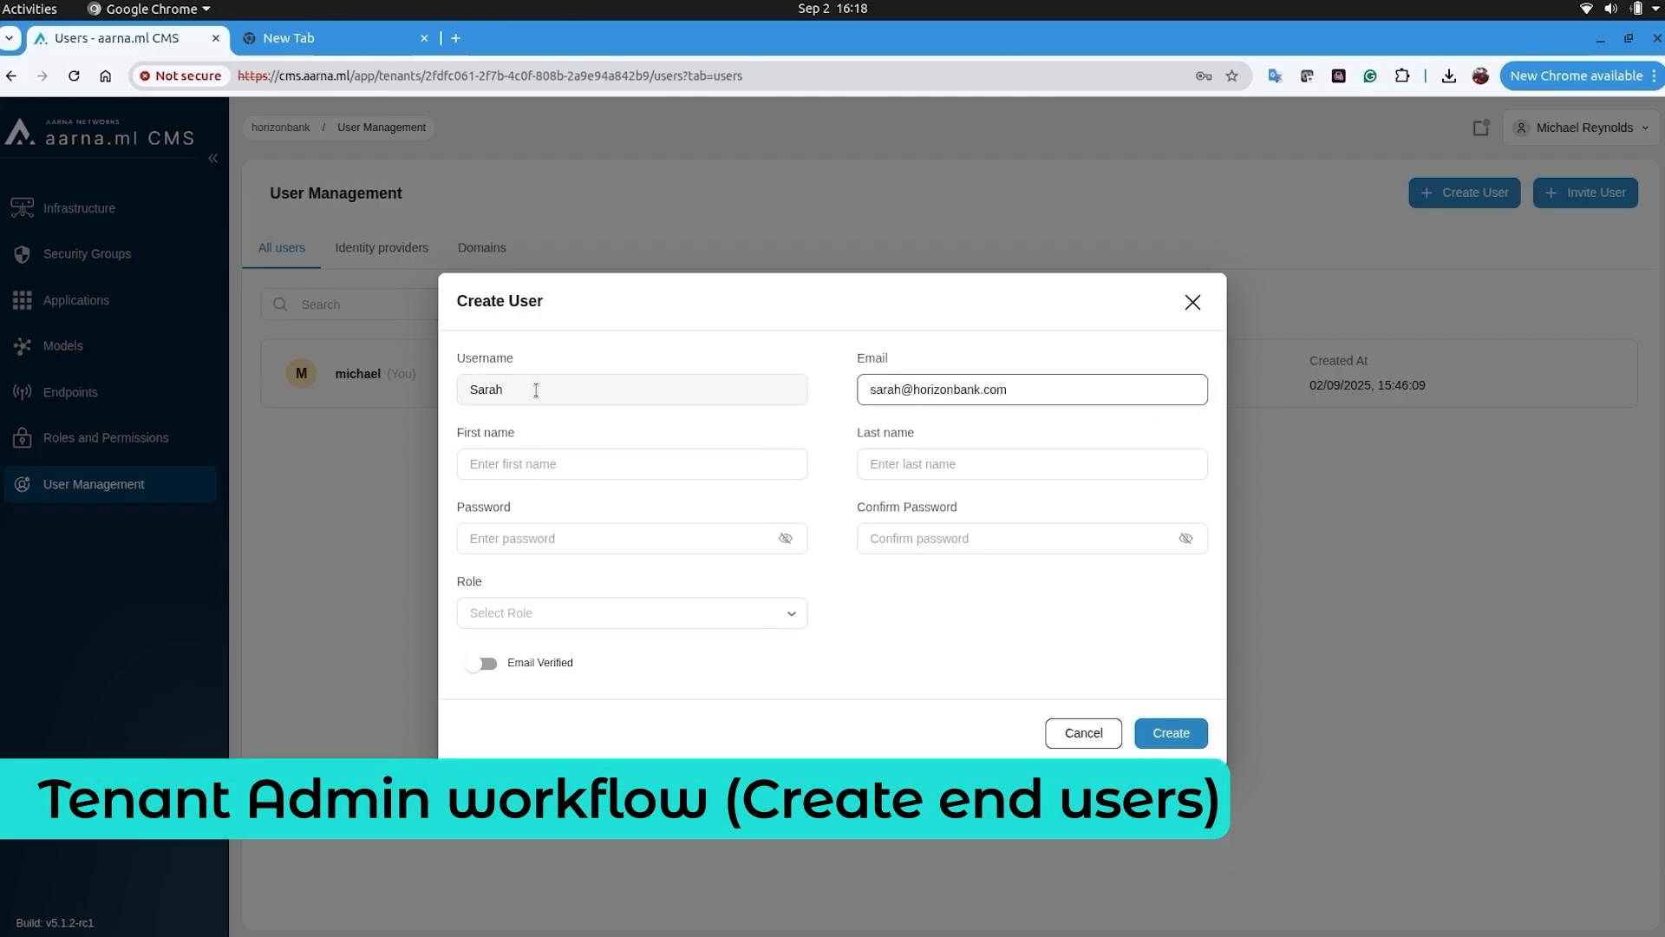
pyautogui.press('Tab')
pyautogui.press('Tab')
pyautogui.write('Johnson')
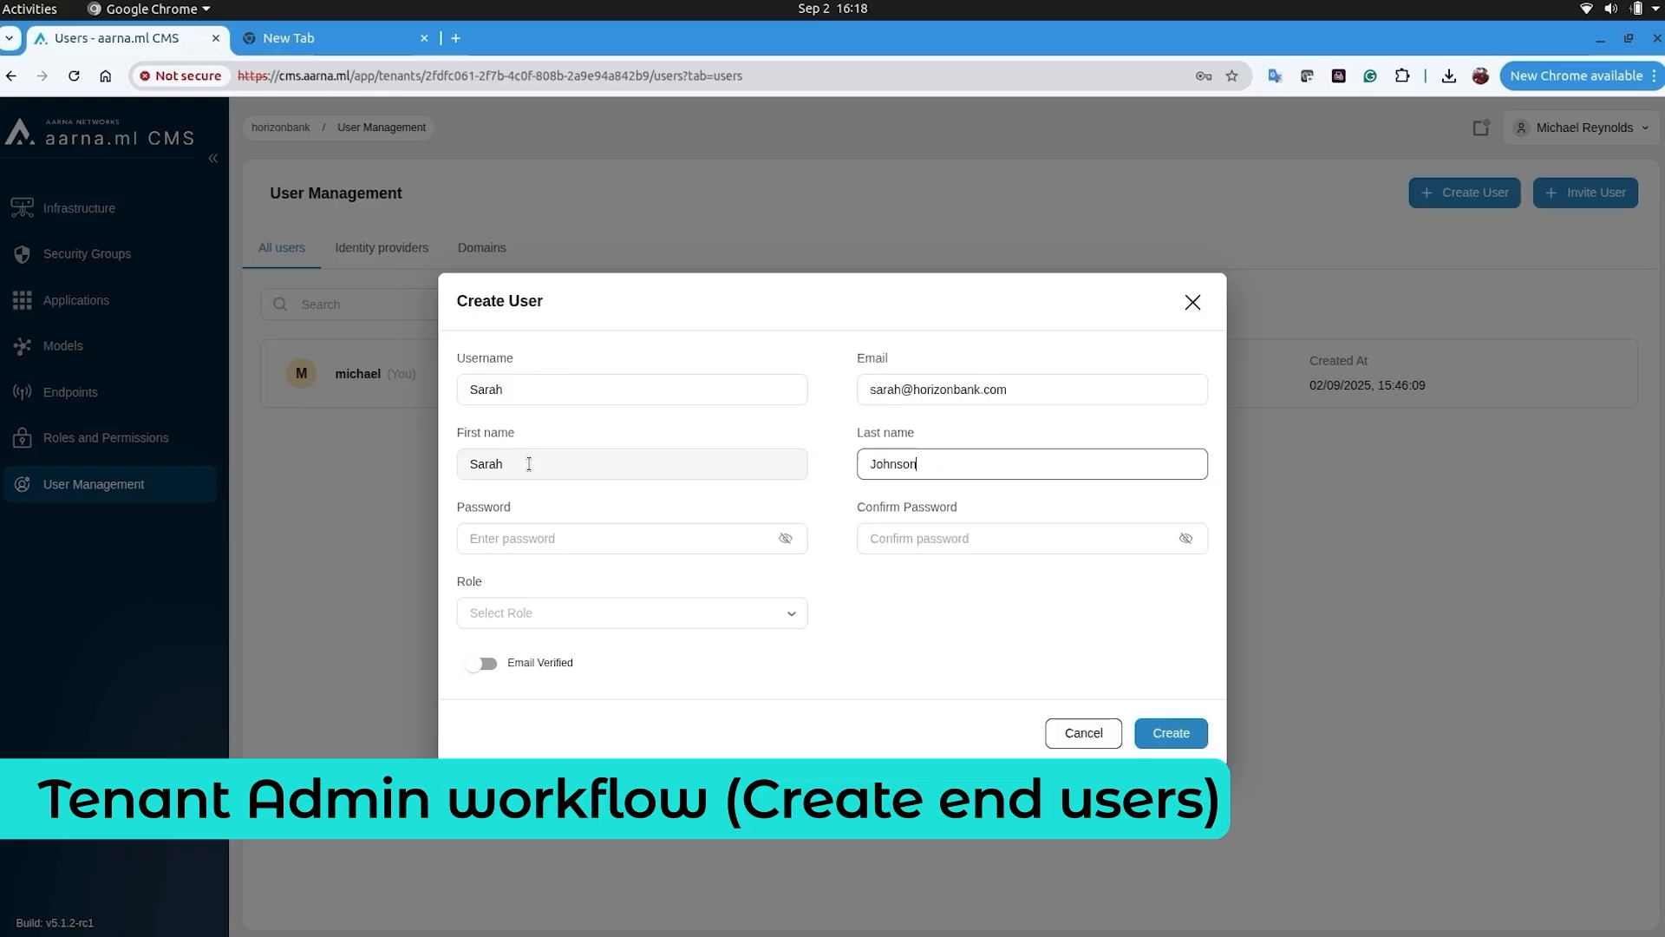
# - Enter and confirm the password, assign the TenantUser role, create the user, and open the account menu
pyautogui.press('Tab')
pyautogui.write('********')
pyautogui.press('Tab')
pyautogui.press('Tab')
pyautogui.write('********')
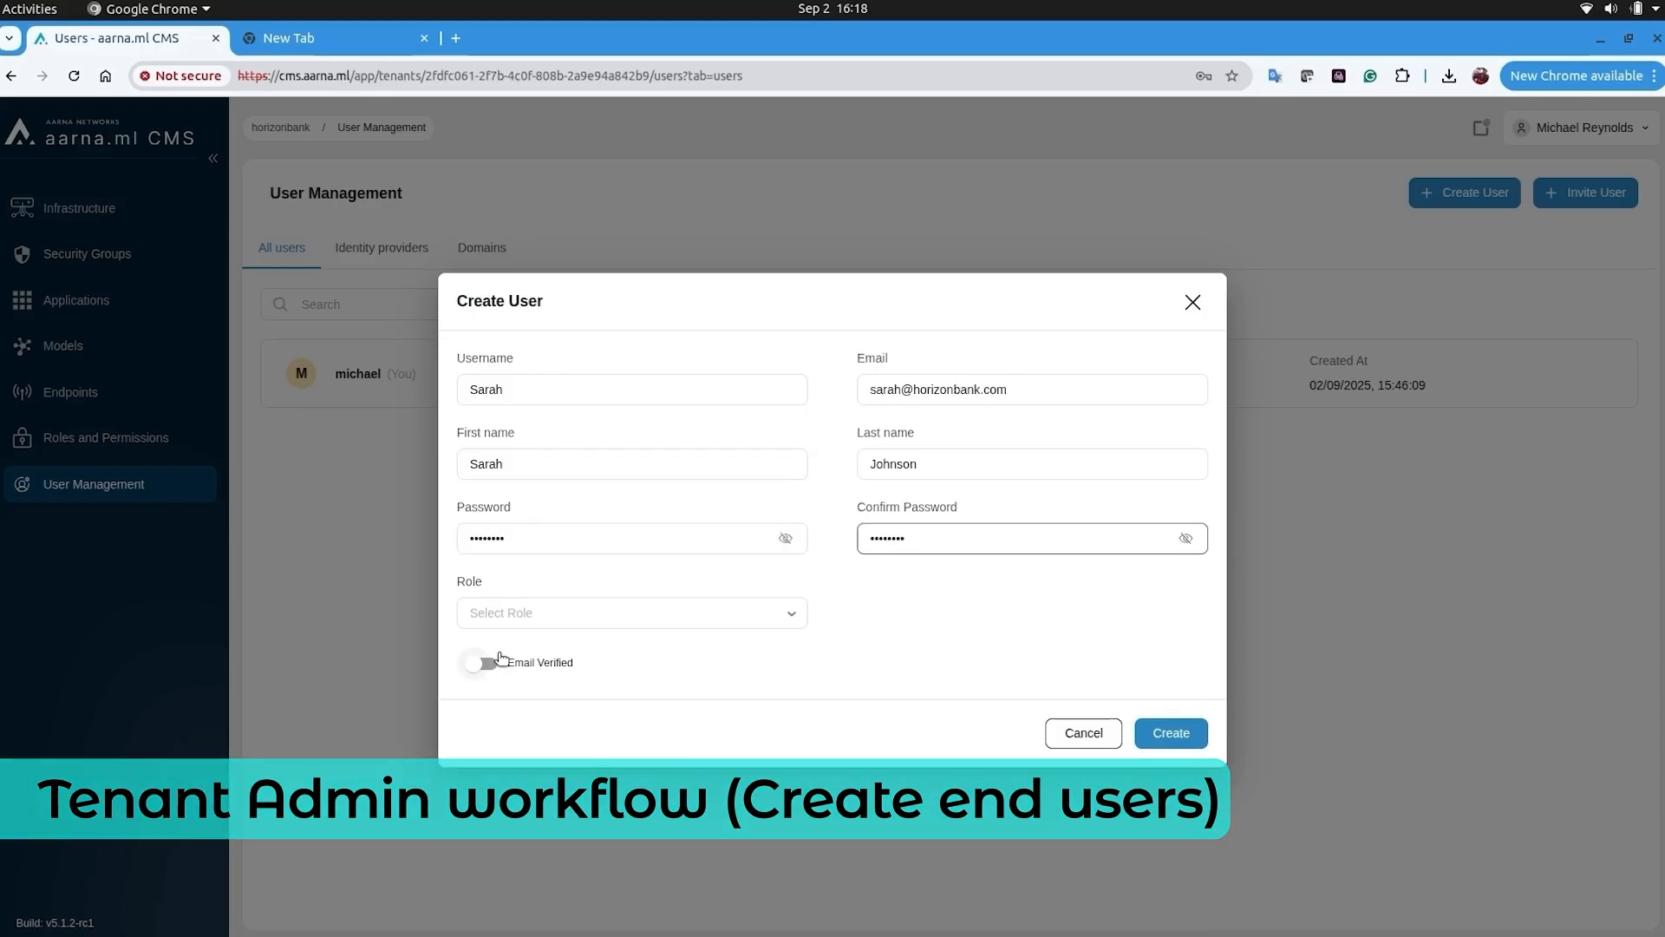
pyautogui.click(537, 613)
pyautogui.click(543, 685)
pyautogui.click(1171, 733)
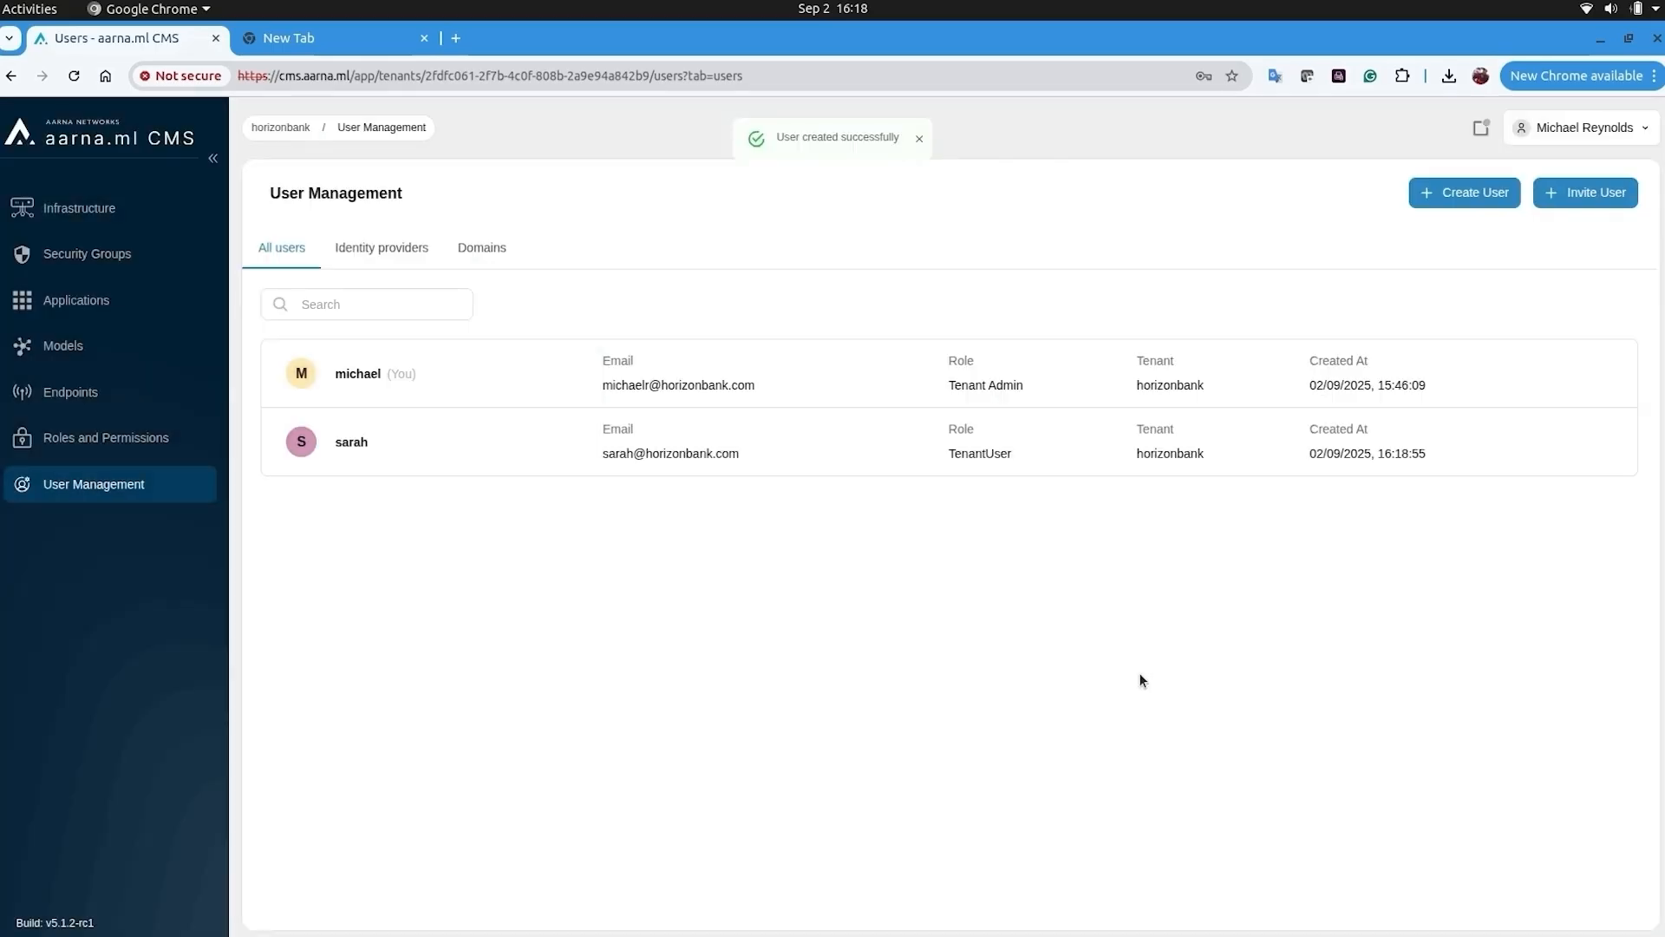
pyautogui.click(1583, 129)
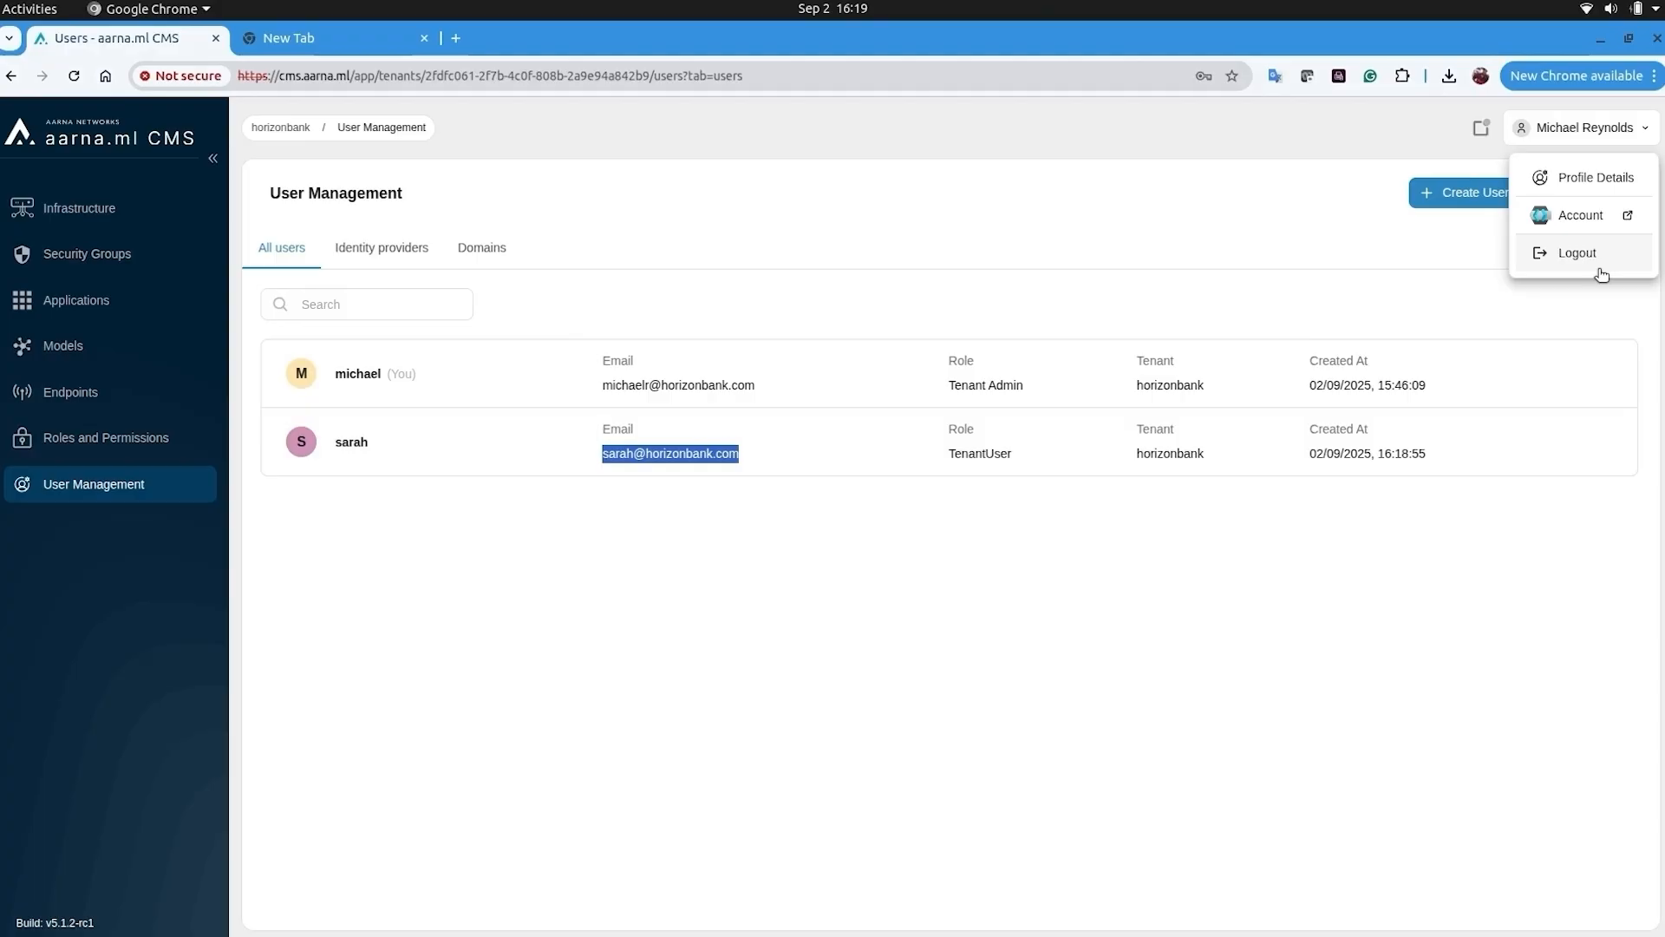
# - Log out of the admin, sign in as the new researcher, check the clusters, and open Applications
pyautogui.click(1600, 265)
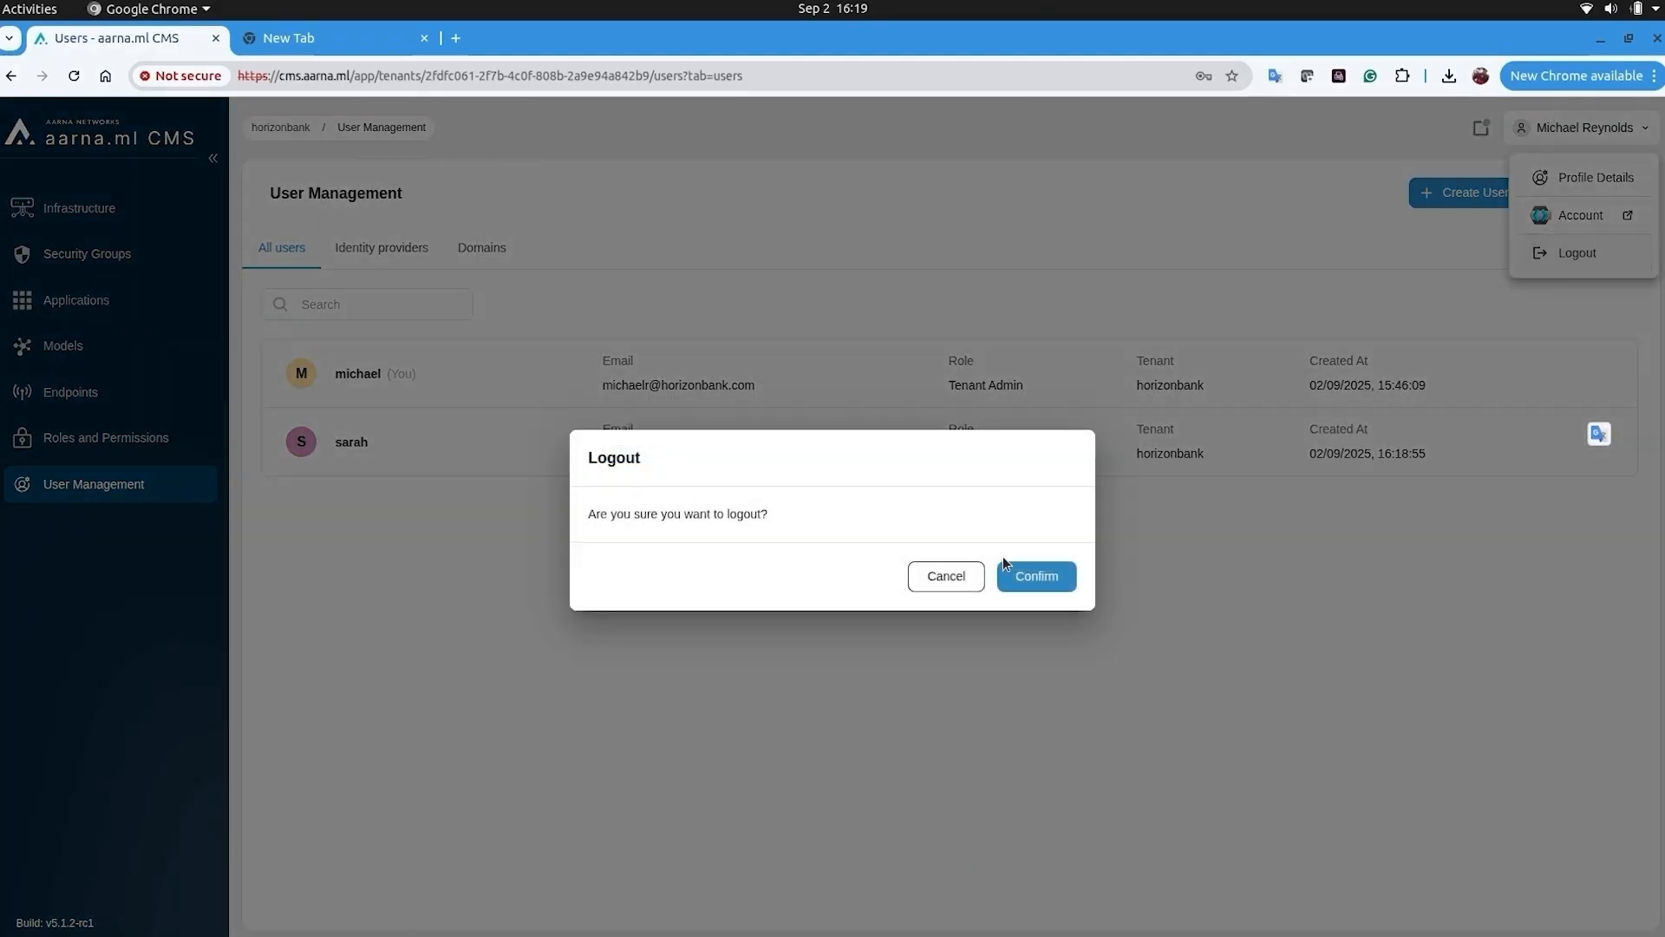
pyautogui.click(1030, 581)
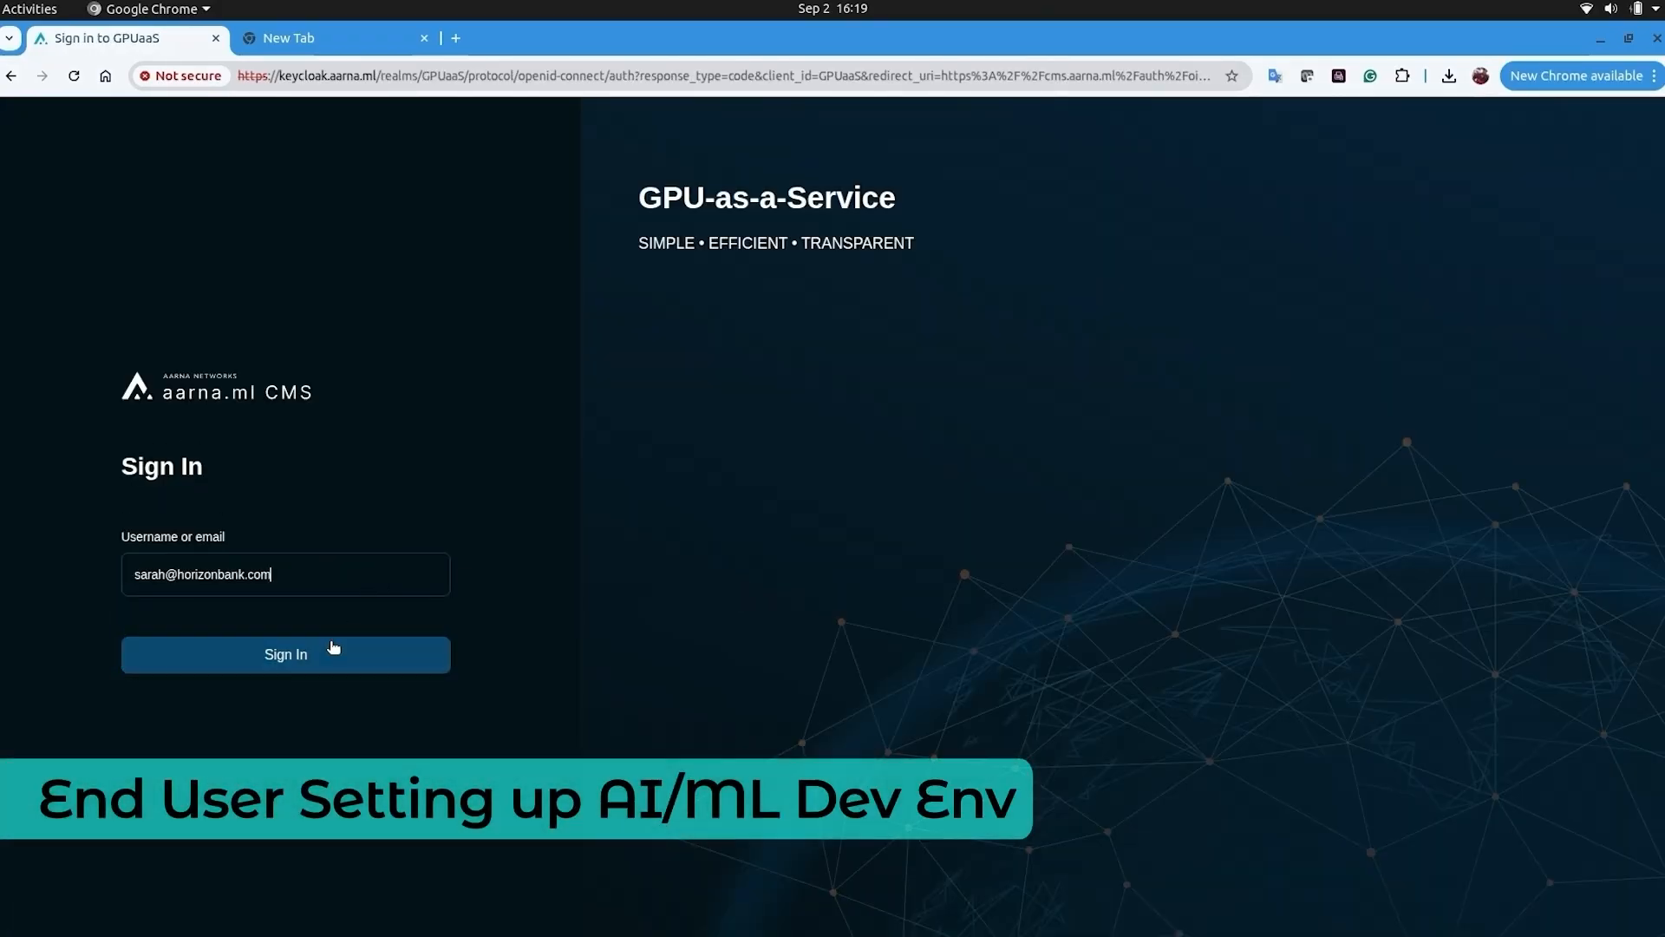
pyautogui.click(335, 650)
pyautogui.write('********')
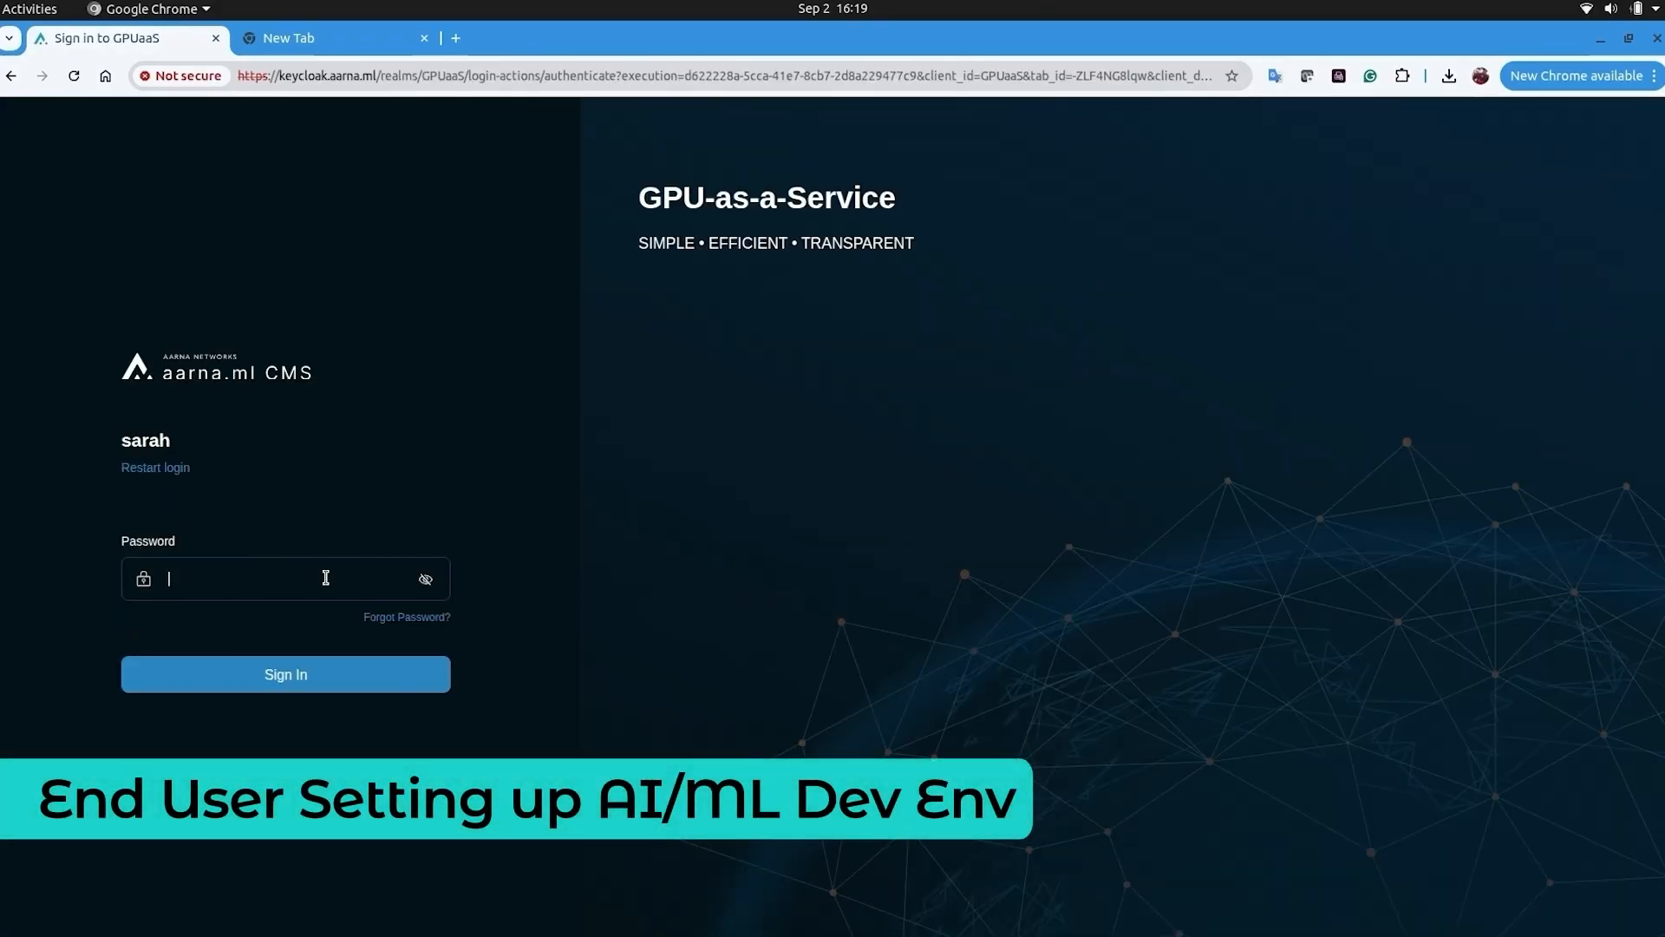
pyautogui.press('Return')
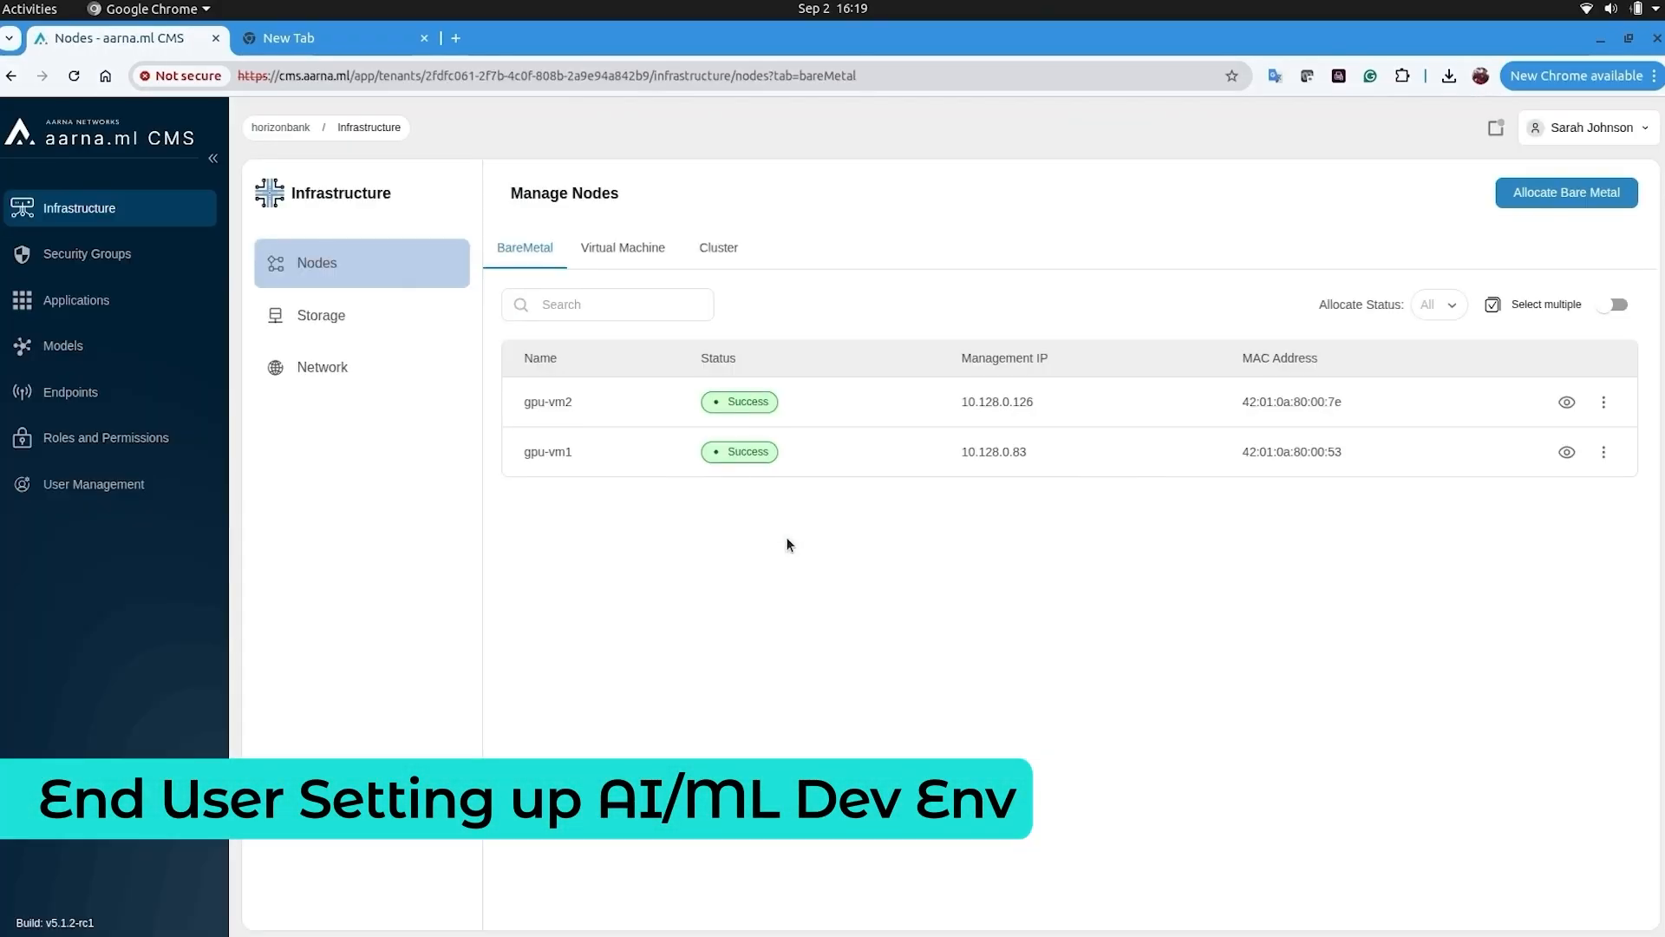
pyautogui.click(725, 254)
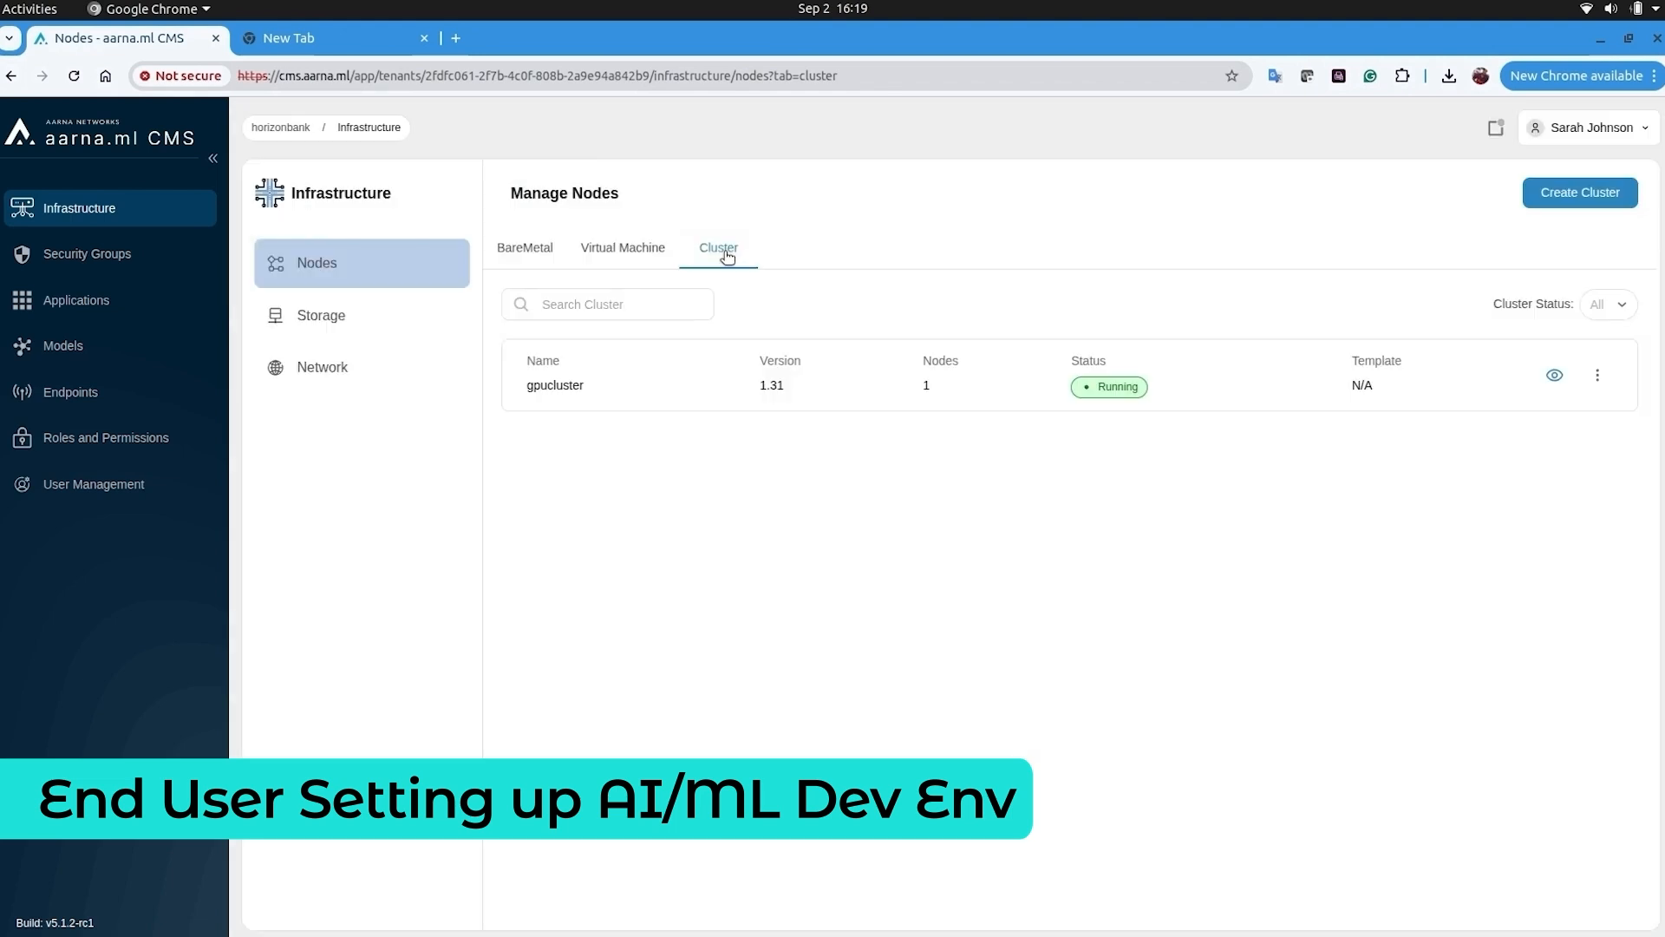
pyautogui.click(76, 300)
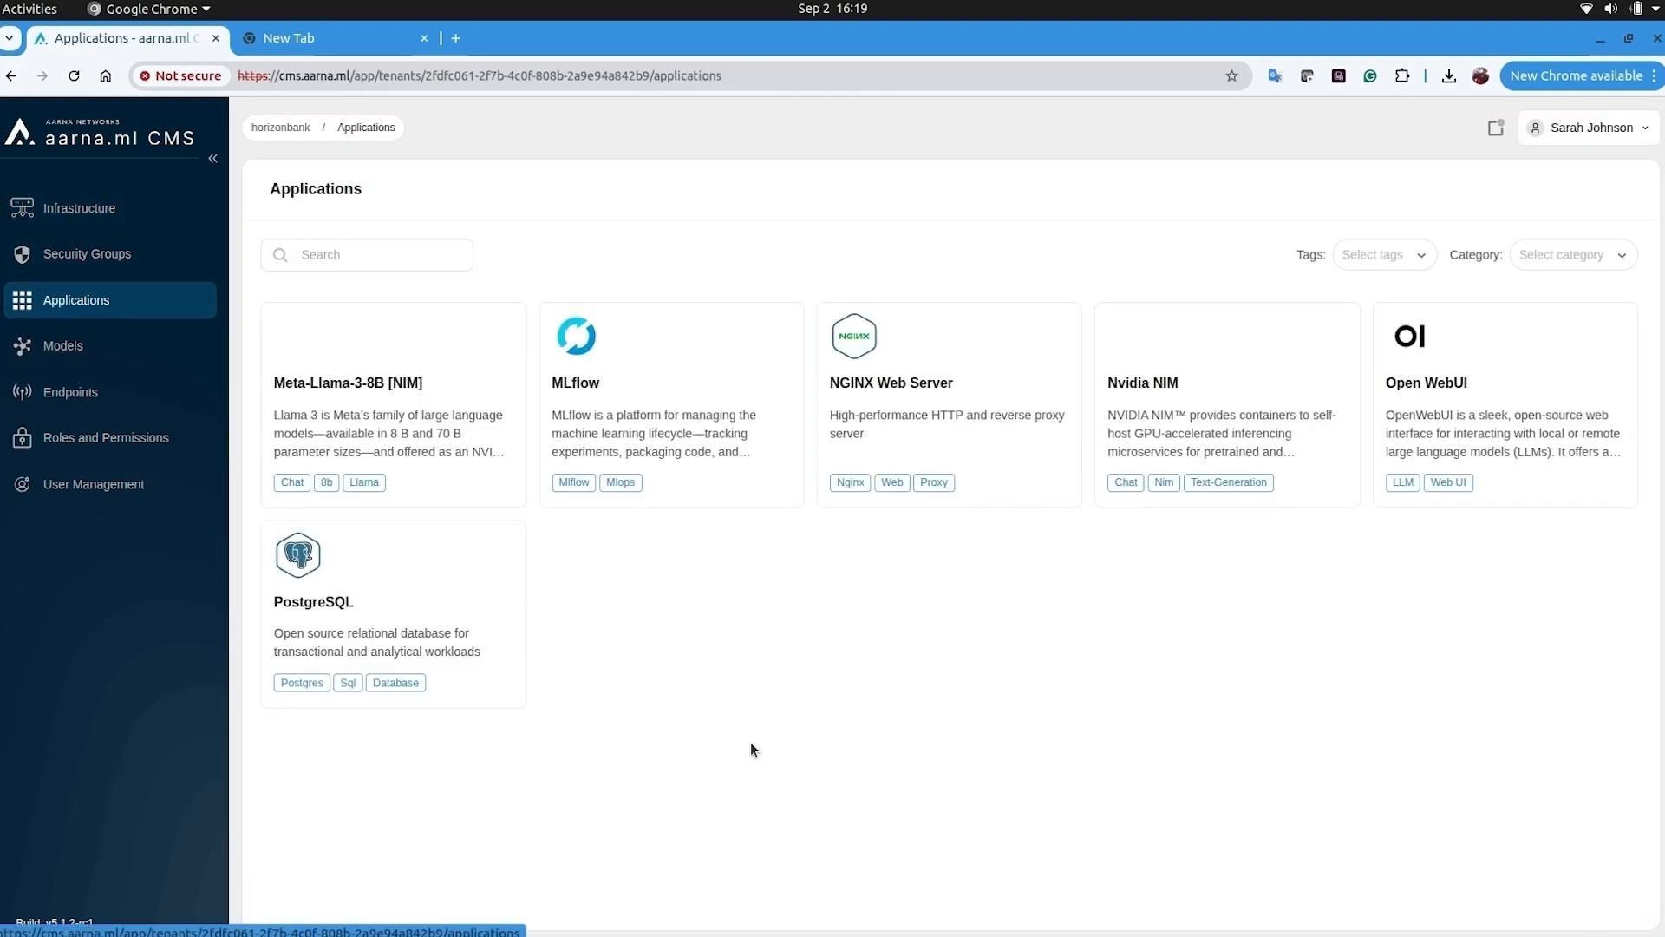
# - Deploy MLflow 3.3.2 to gpucluster with name mlflow in namespace mlflow
pyautogui.moveTo(668, 482)
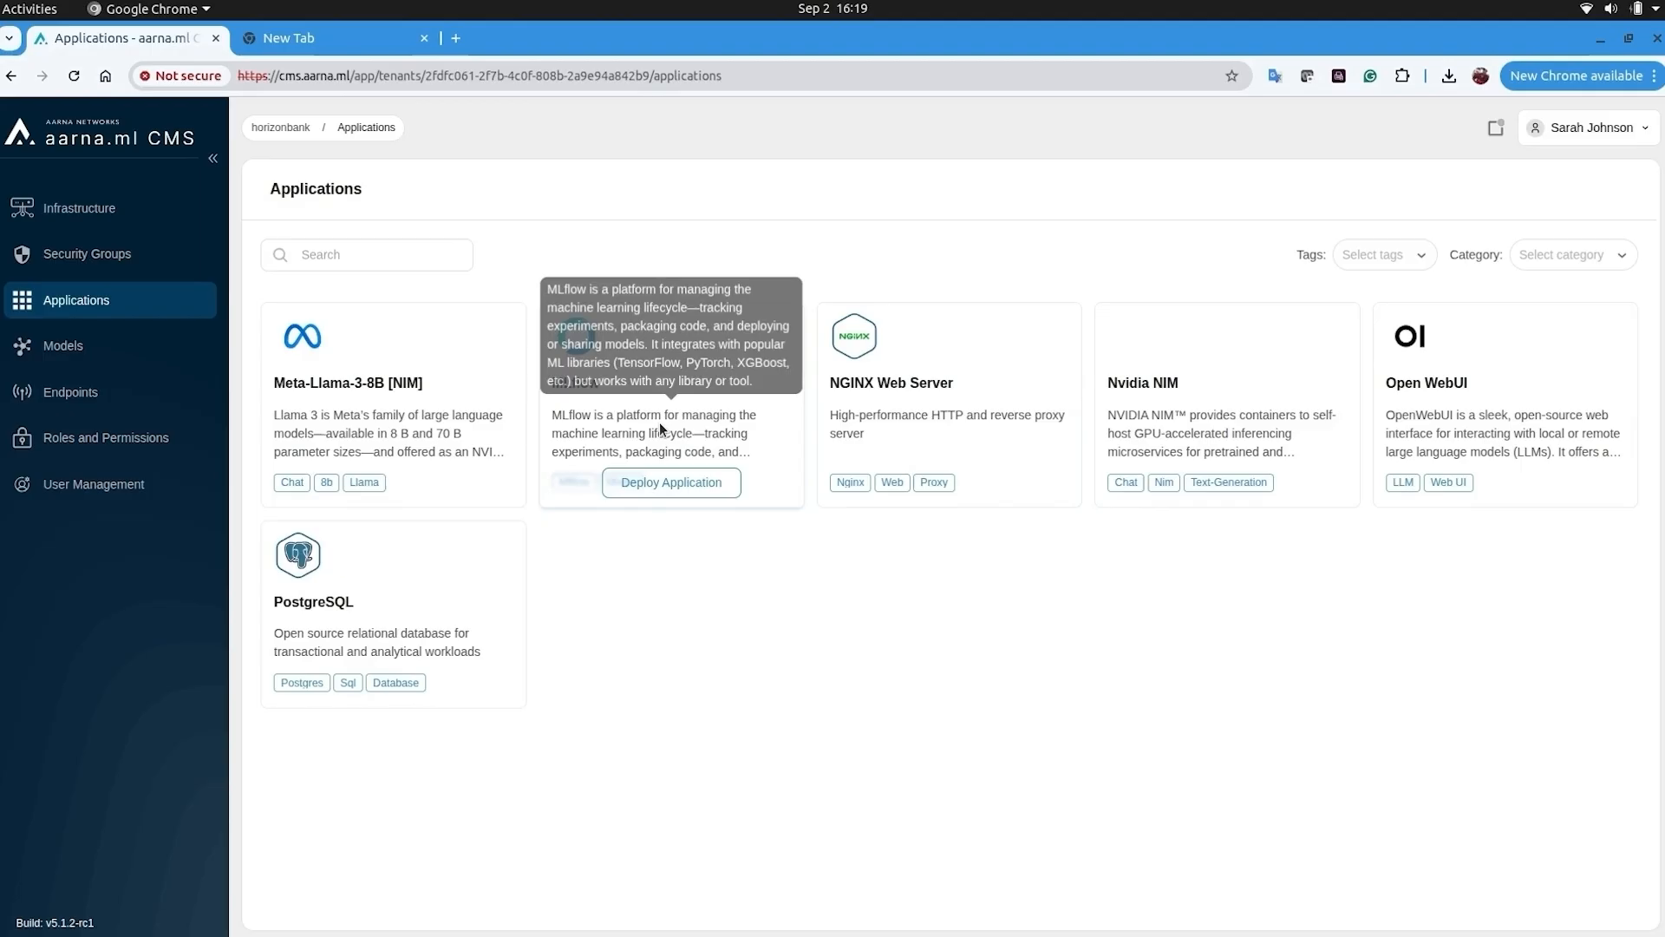
pyautogui.click(669, 483)
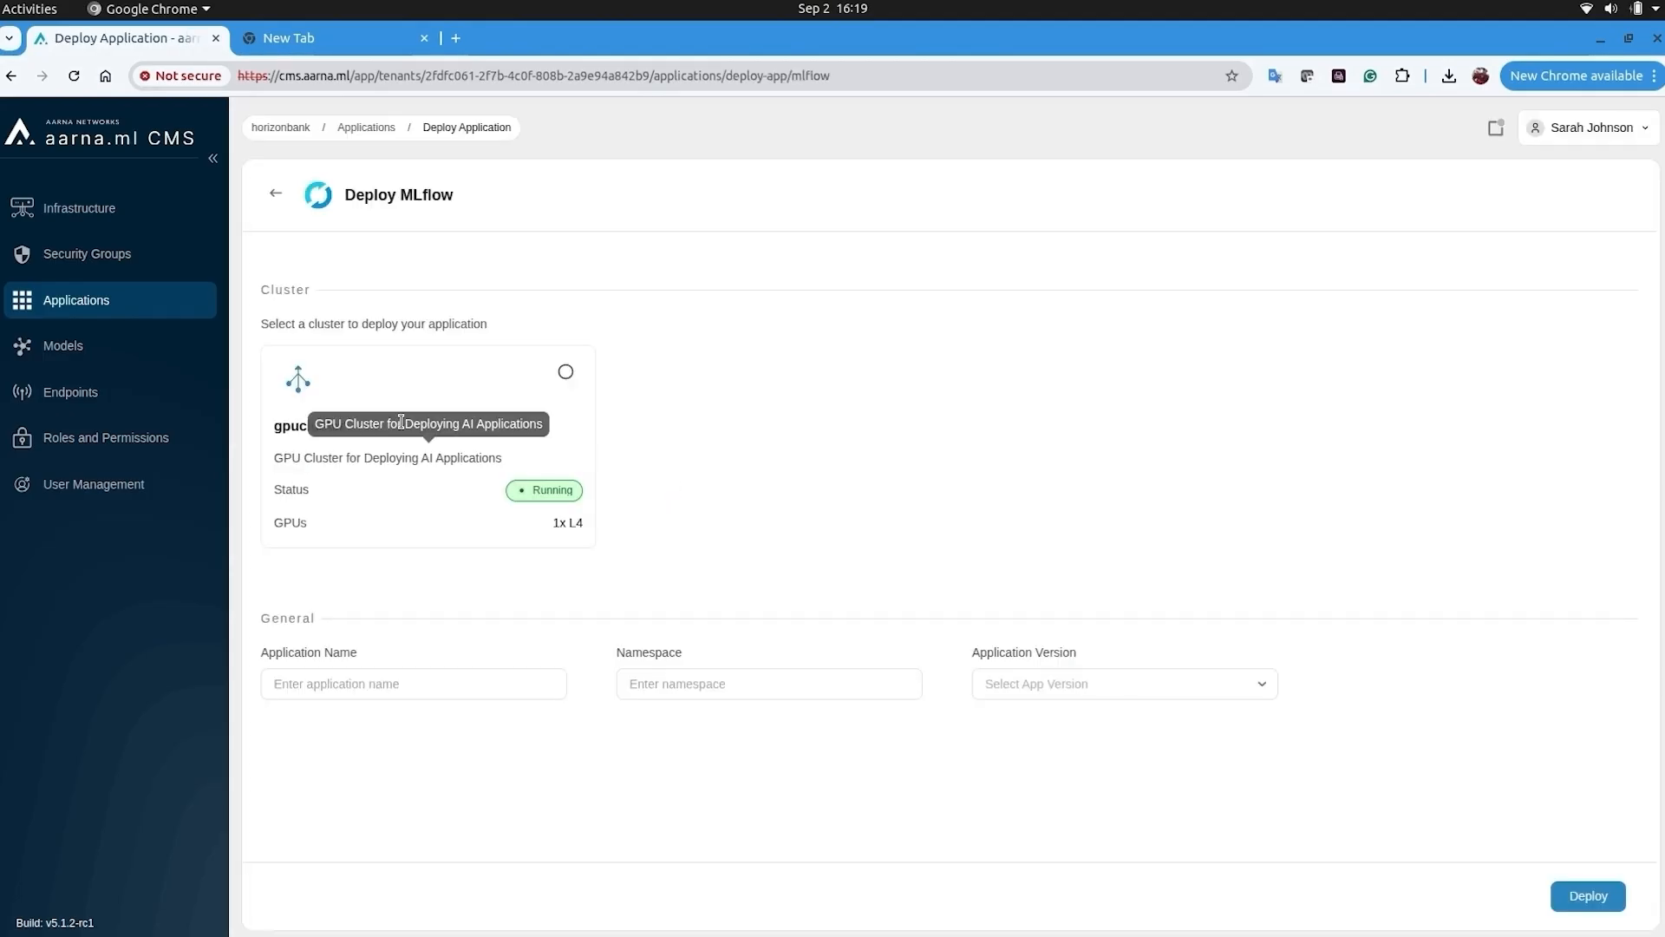
pyautogui.click(312, 423)
pyautogui.click(406, 682)
pyautogui.write('mlflow')
pyautogui.press('Tab')
pyautogui.write('mlflow')
pyautogui.press('Tab')
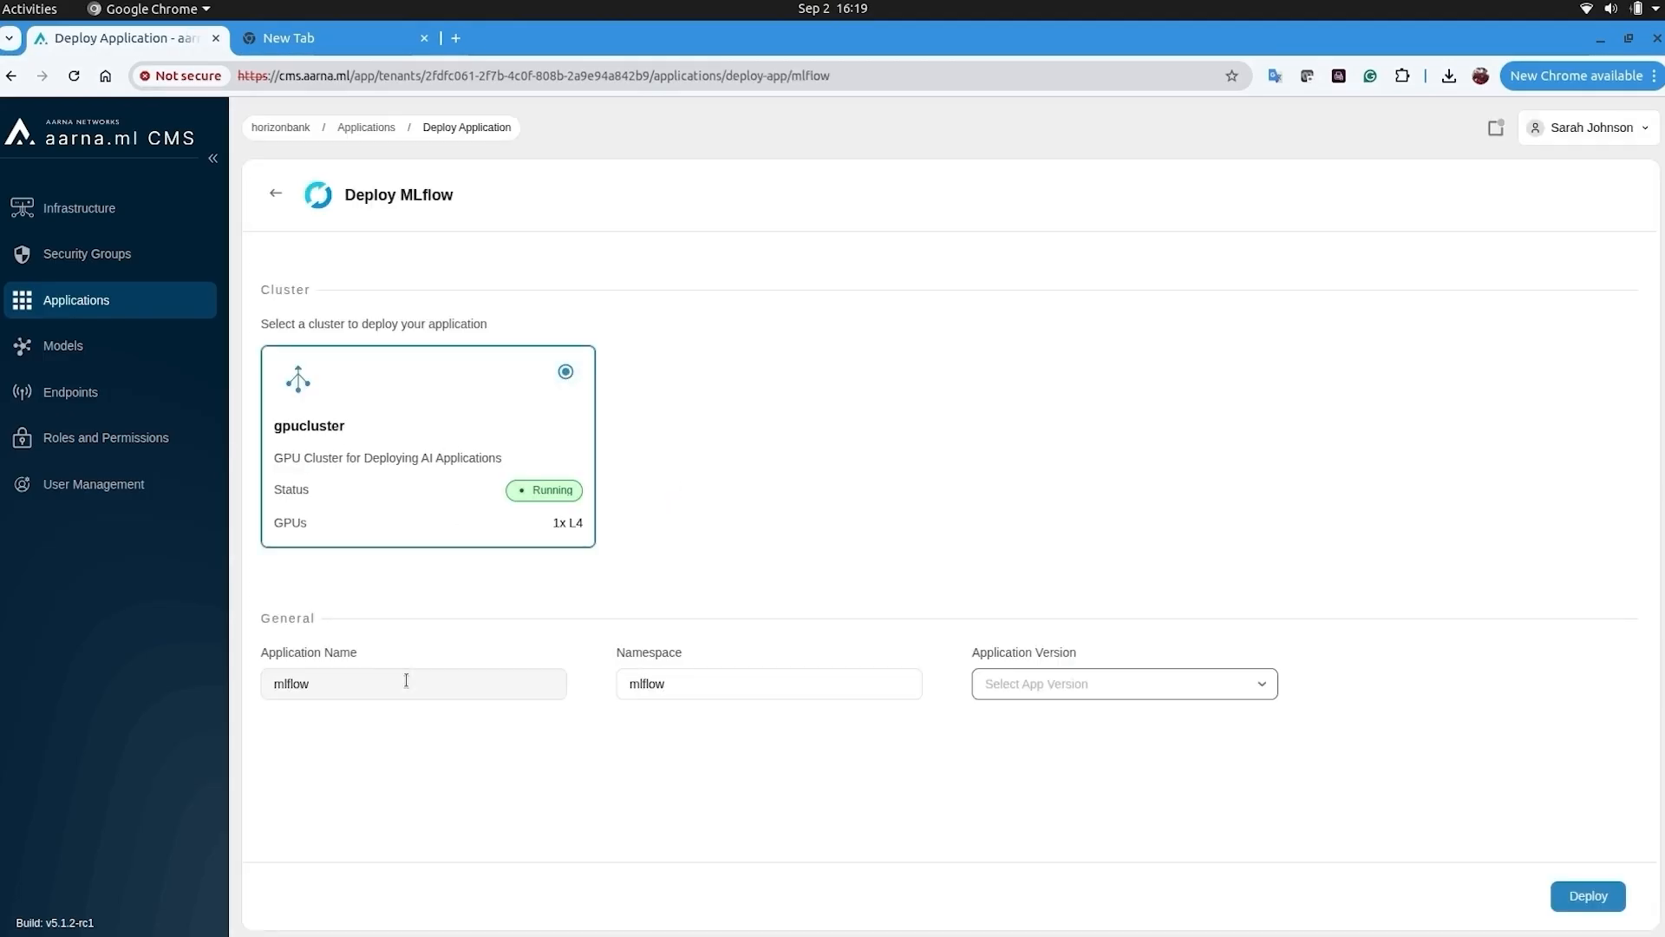
pyautogui.click(1171, 685)
pyautogui.click(1172, 727)
pyautogui.click(1596, 896)
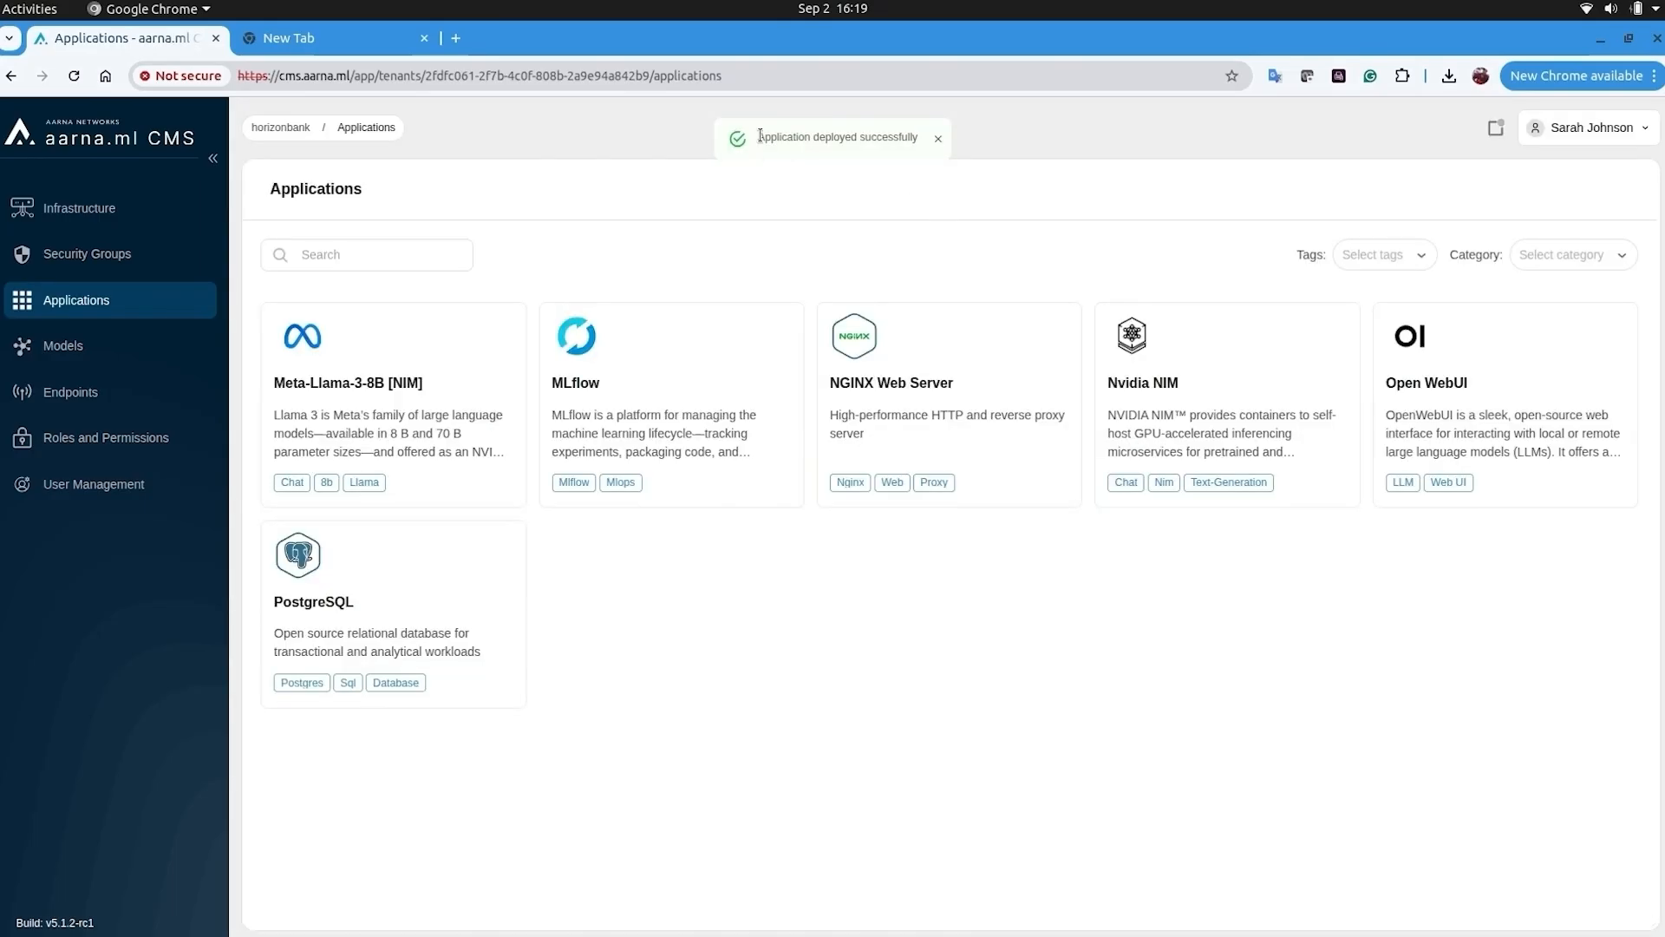
# - Open gpucluster's details from the Nodes clusters list
pyautogui.click(78, 208)
pyautogui.click(719, 248)
pyautogui.click(1554, 374)
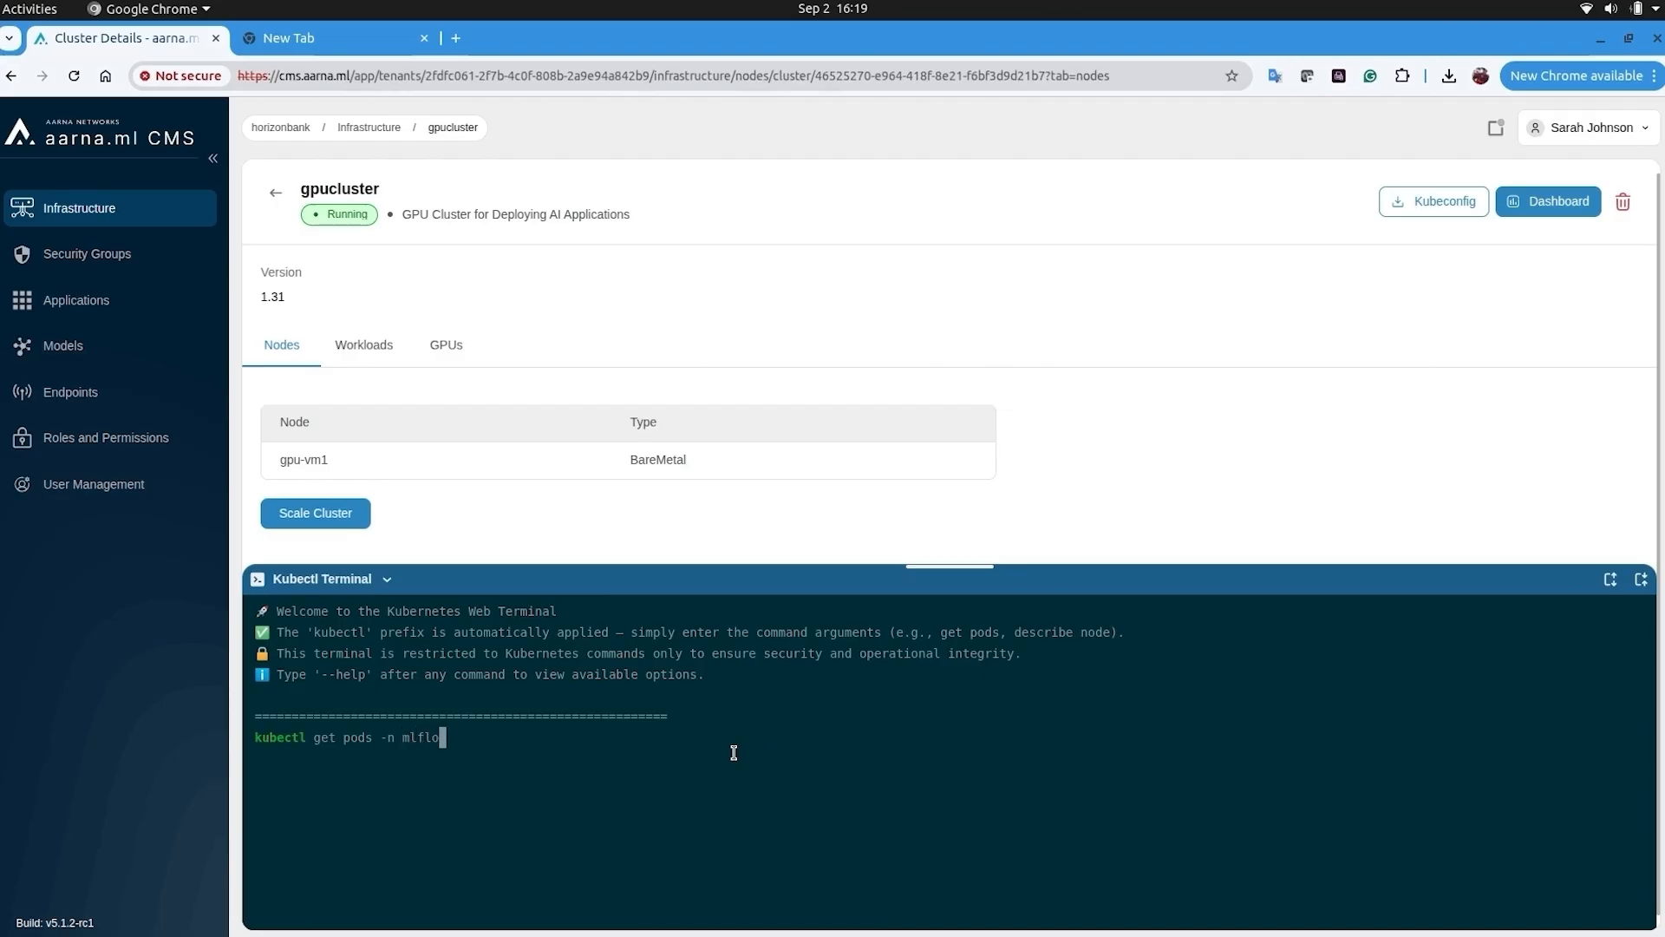
# - Verify the mlflow pod and gpu-vm1 node in the terminal, then open MLflow at 34.135.35.145
pyautogui.write('get pods -n mlflow')
pyautogui.press('Return')
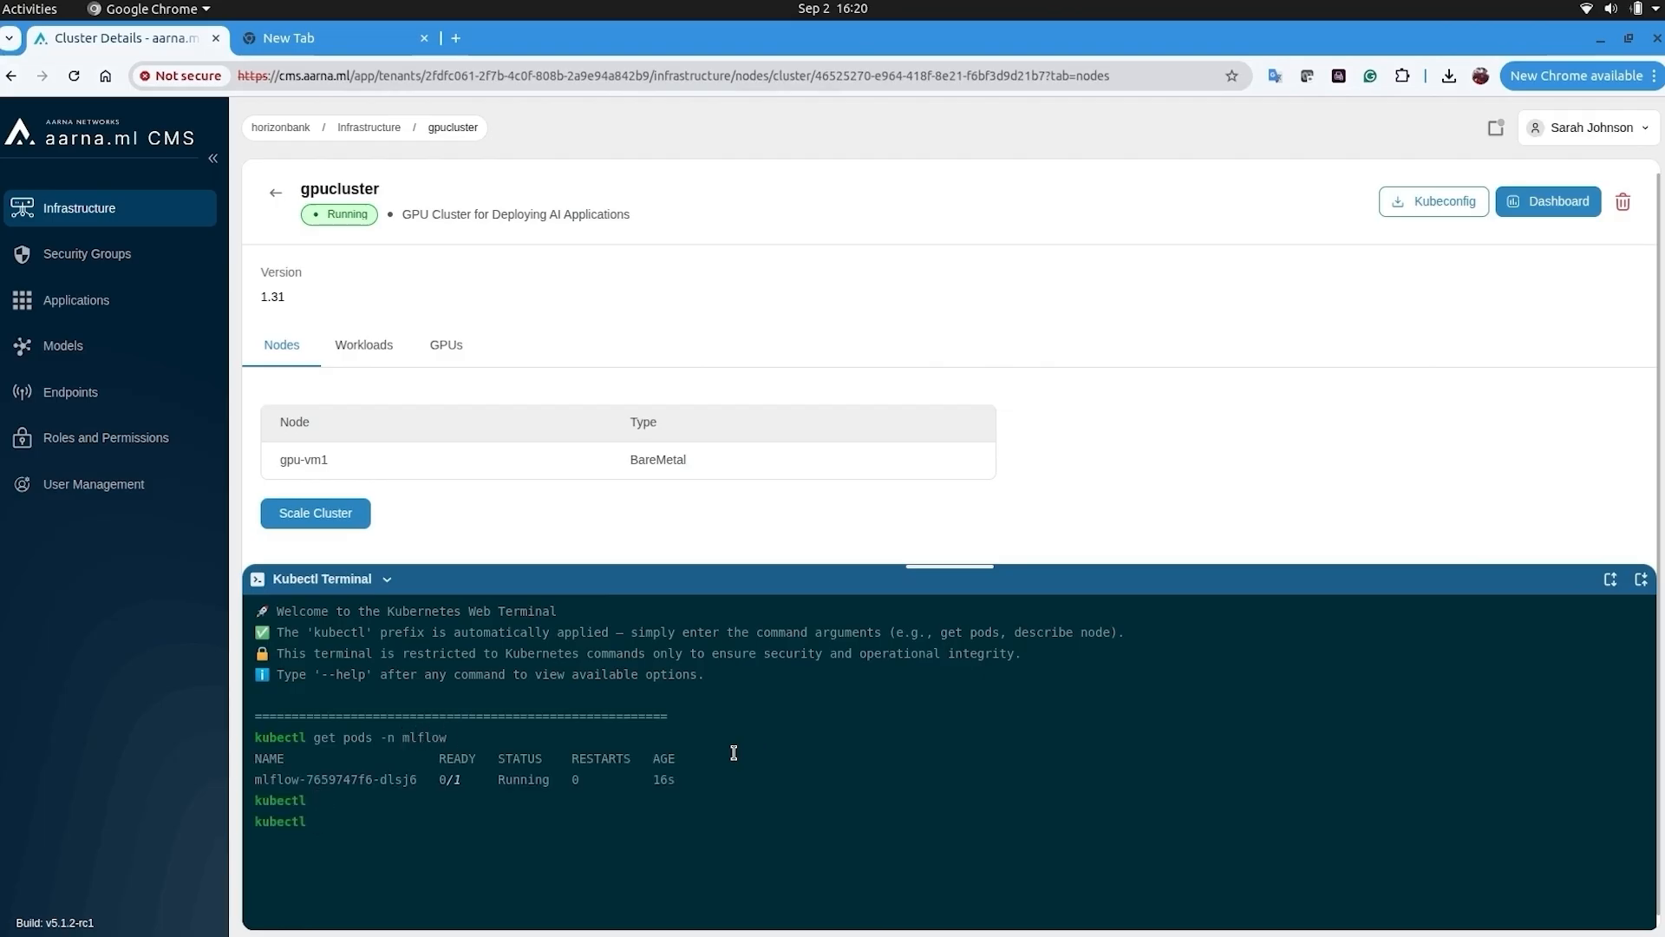
pyautogui.press('Return')
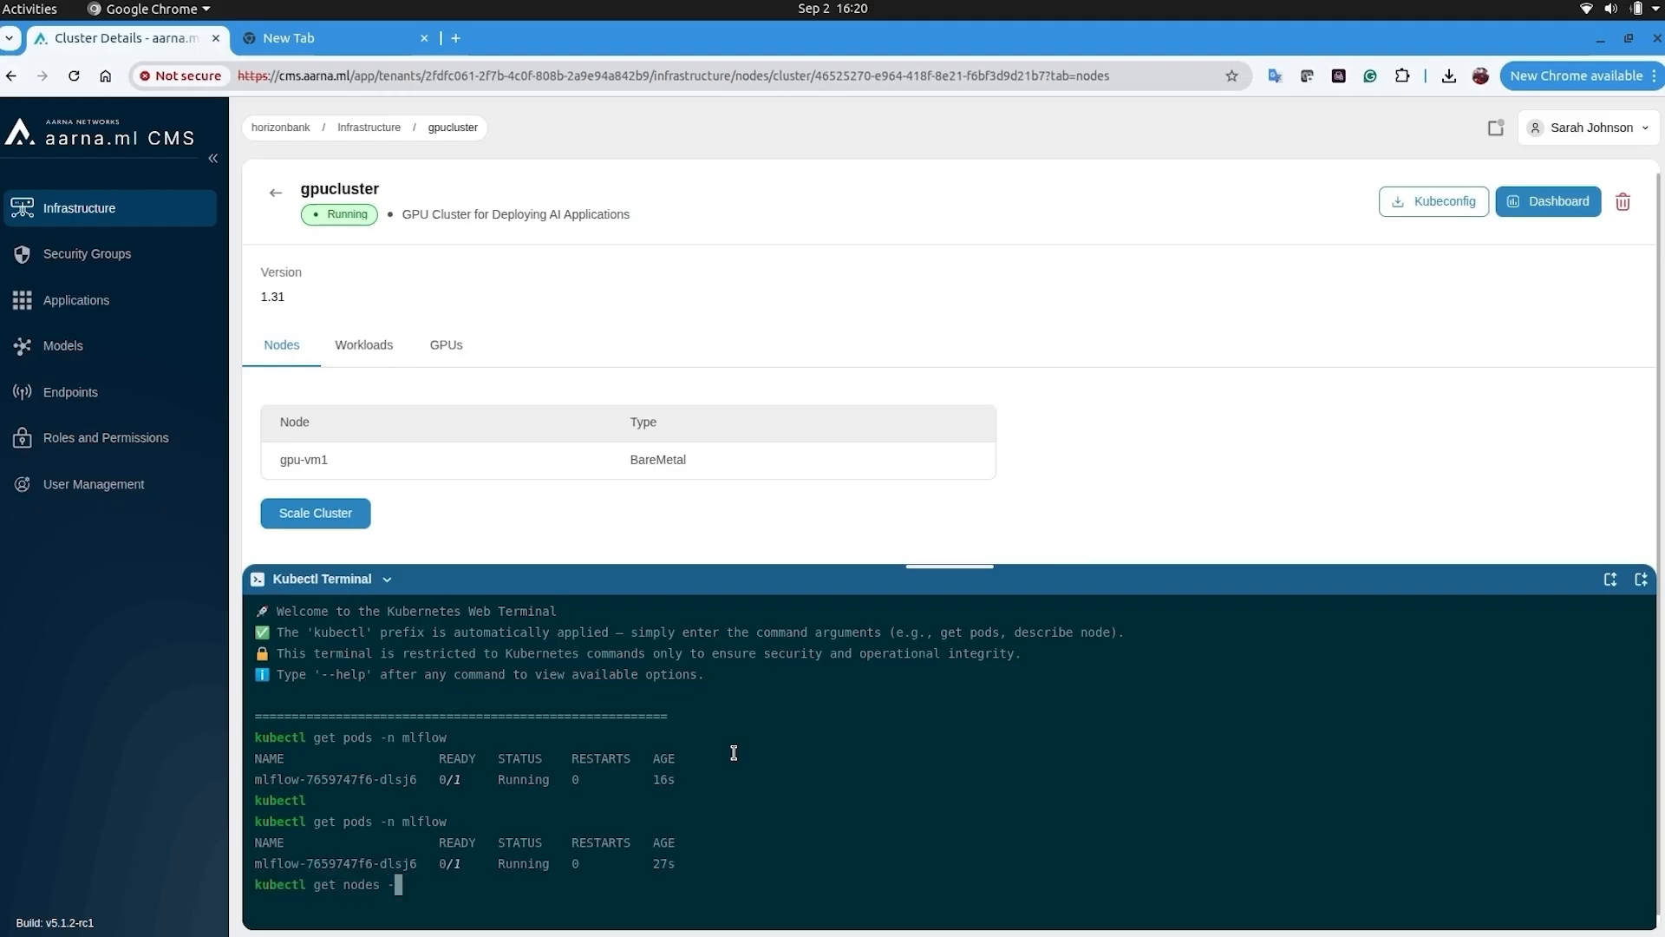
pyautogui.press('Return')
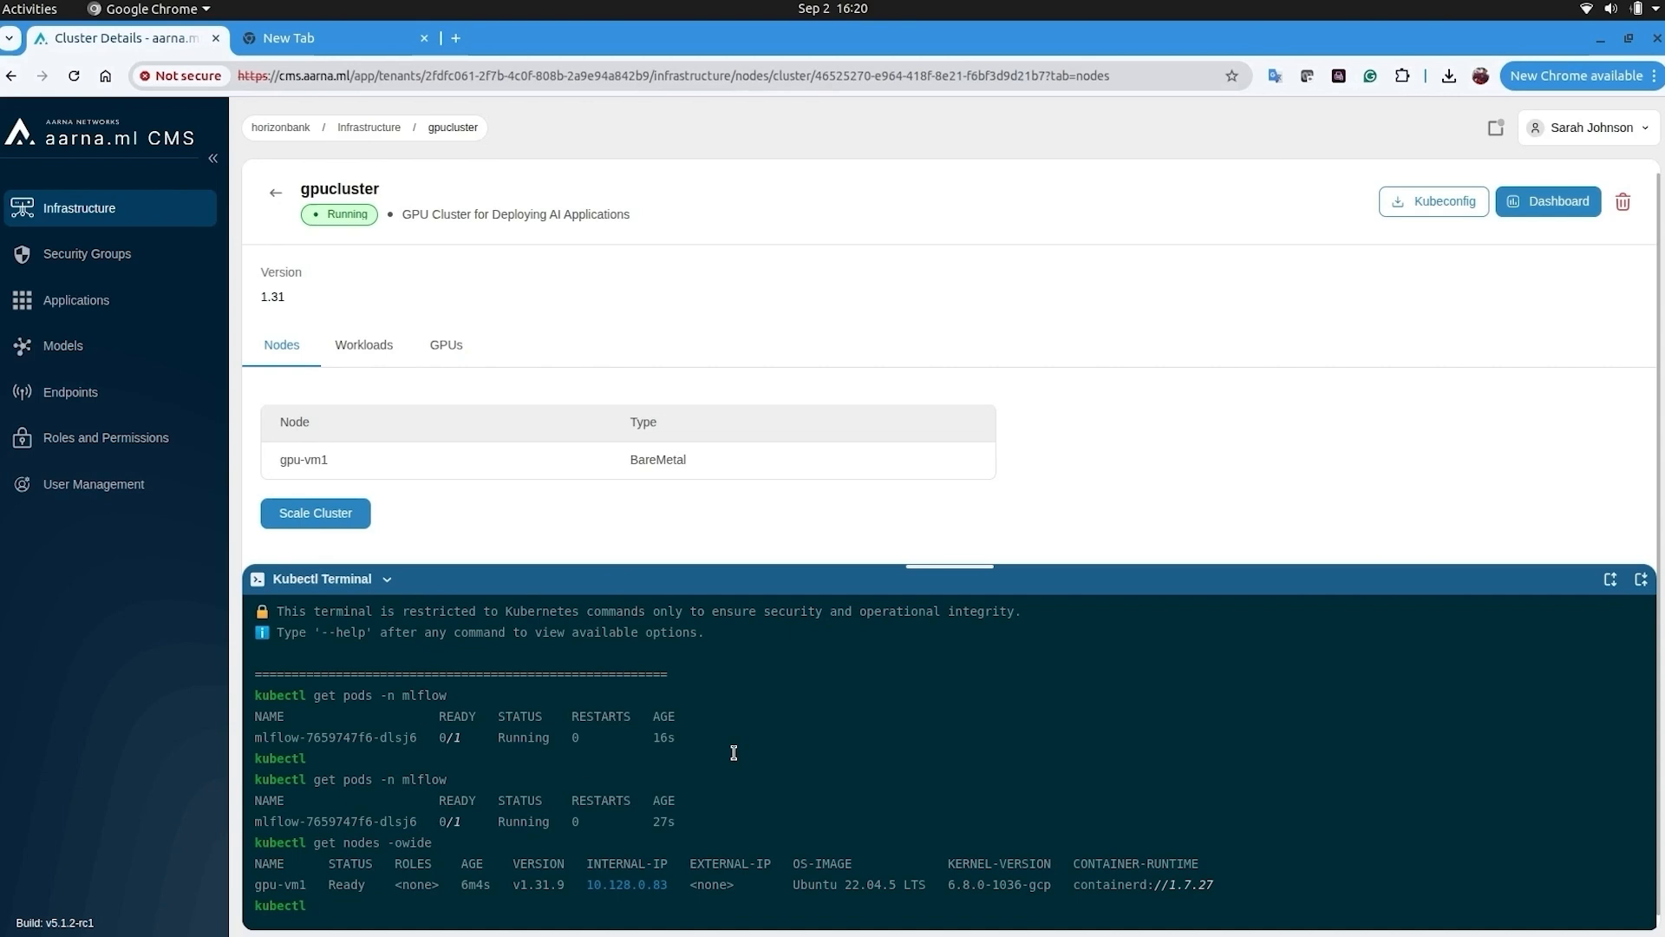
pyautogui.click(346, 37)
pyautogui.press('Return')
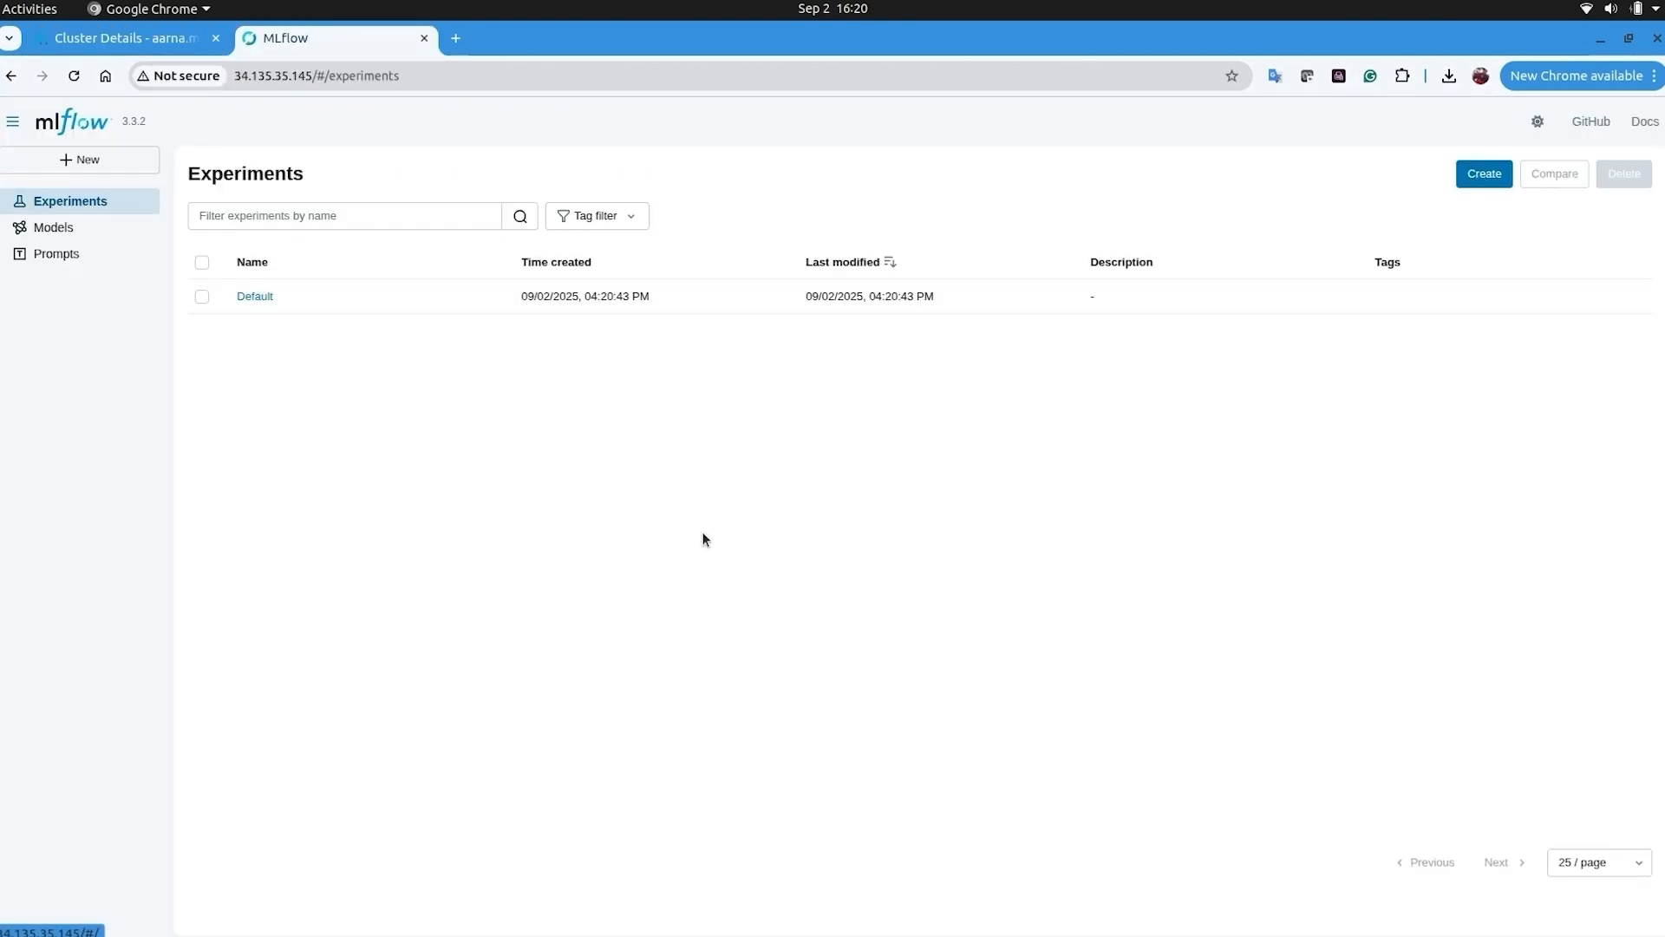
# - Check the MLflow Experiments window, then show gpucluster's Workloads tab
pyautogui.click(533, 899)
pyautogui.click(683, 763)
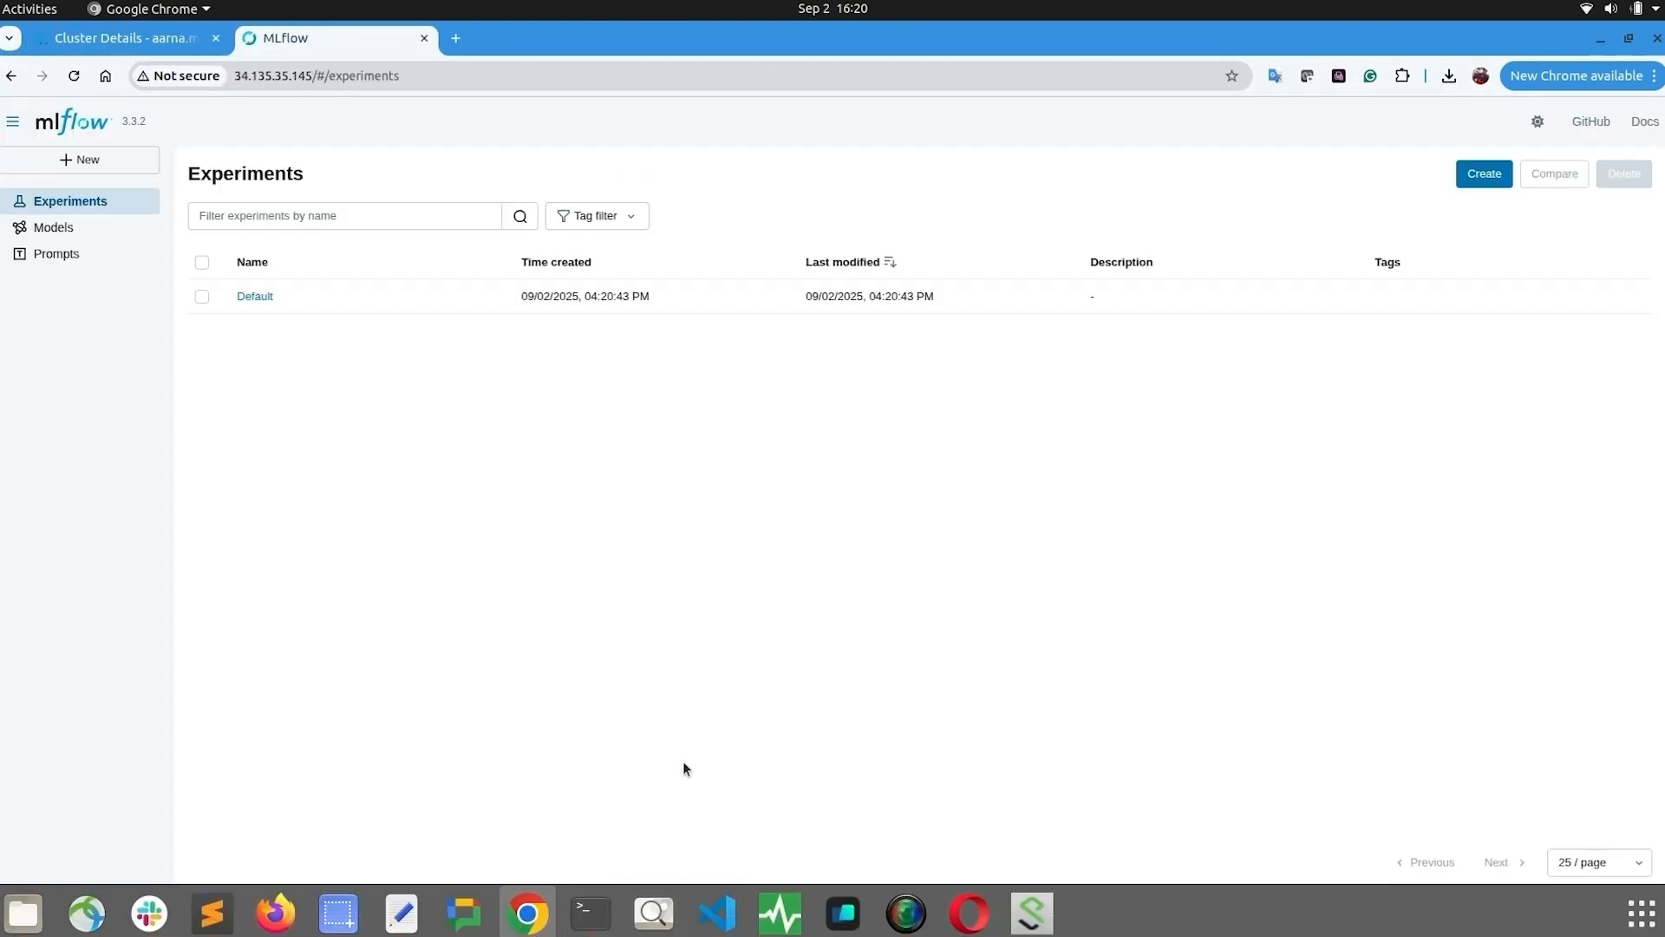
pyautogui.click(126, 38)
pyautogui.click(386, 351)
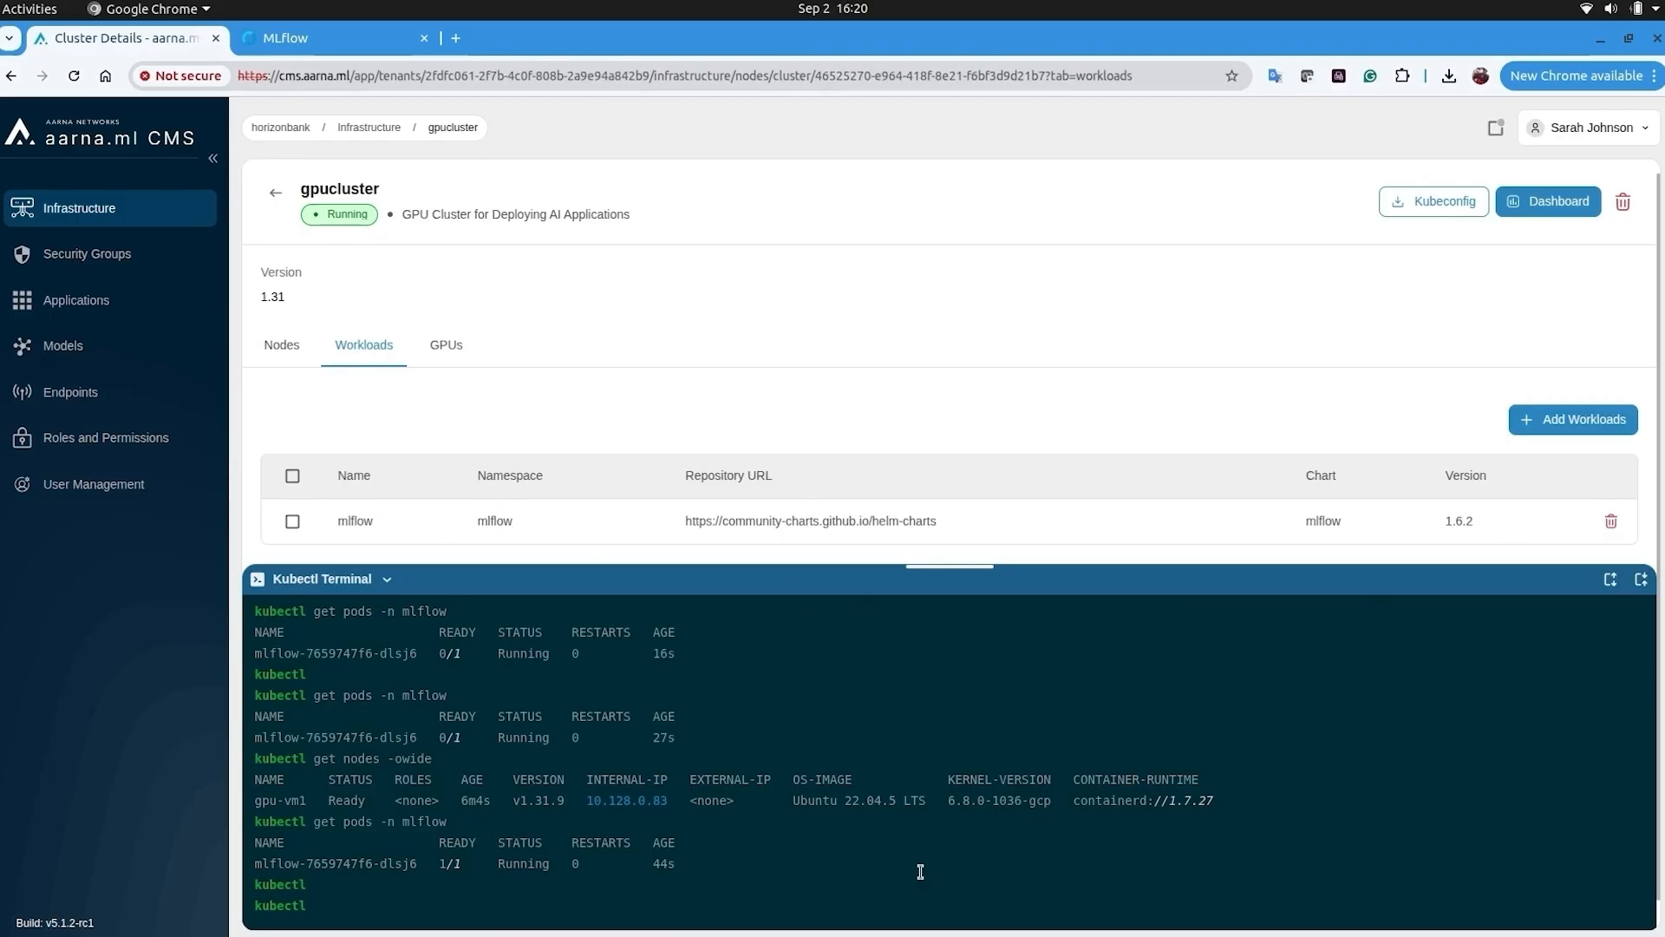
# - Clear the kubectl terminal and rerun the mlflow pod listing
pyautogui.hotkey('ctrl', 'l')
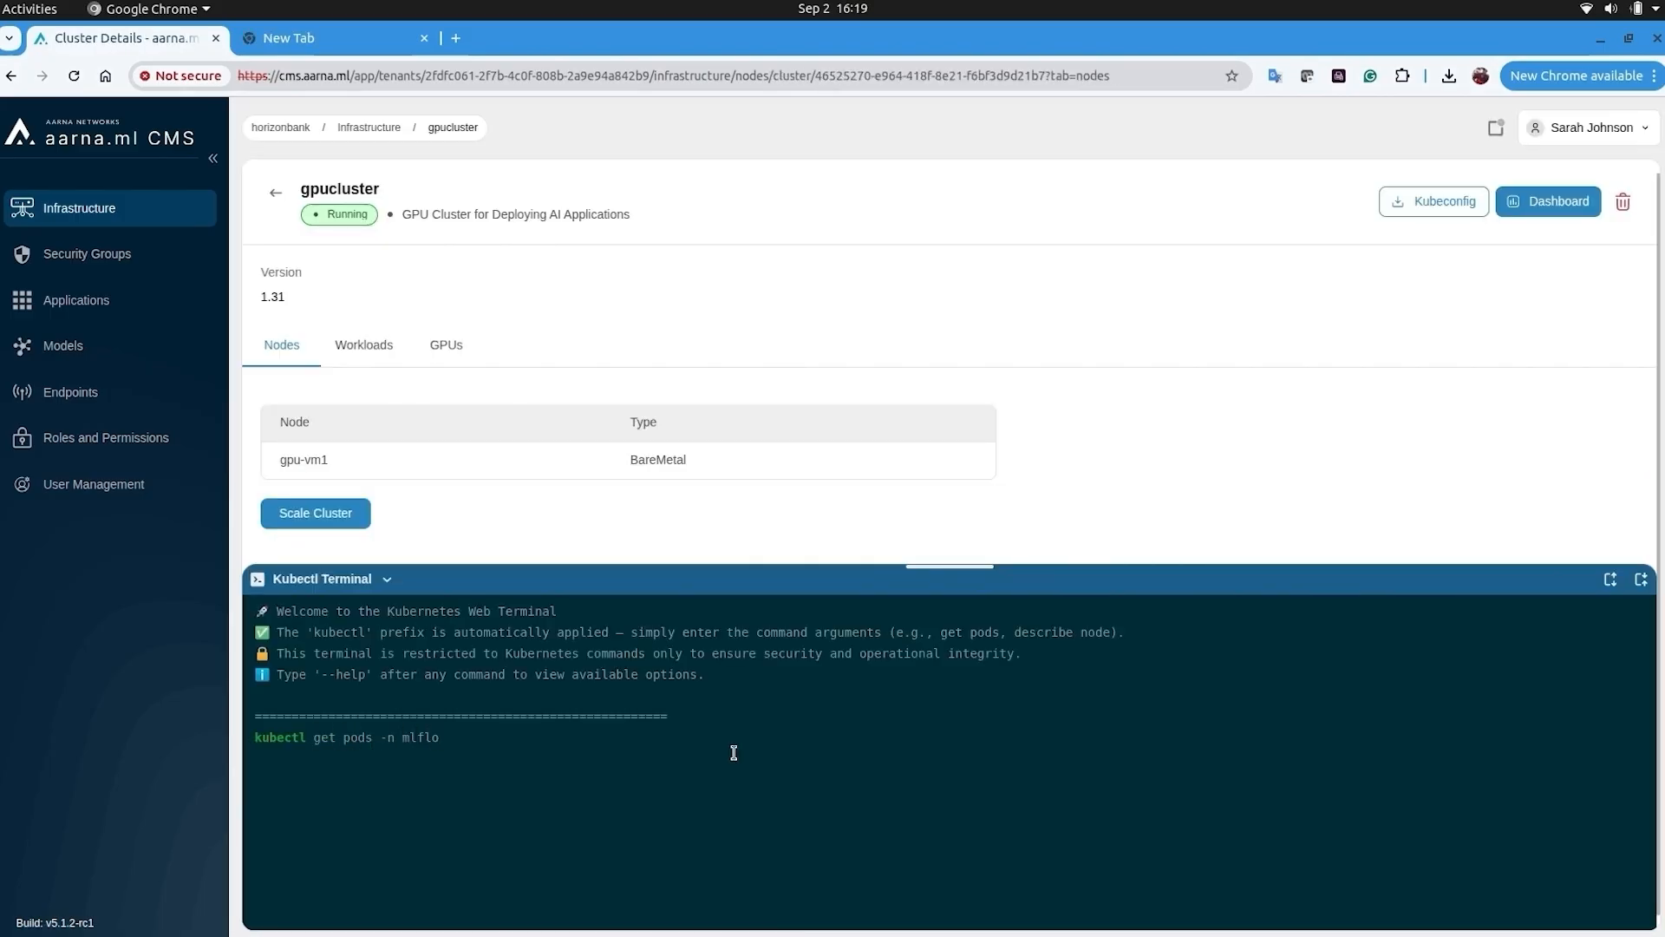
pyautogui.write('w')
pyautogui.press('Return')
pyautogui.press('Up')
pyautogui.press('Return')
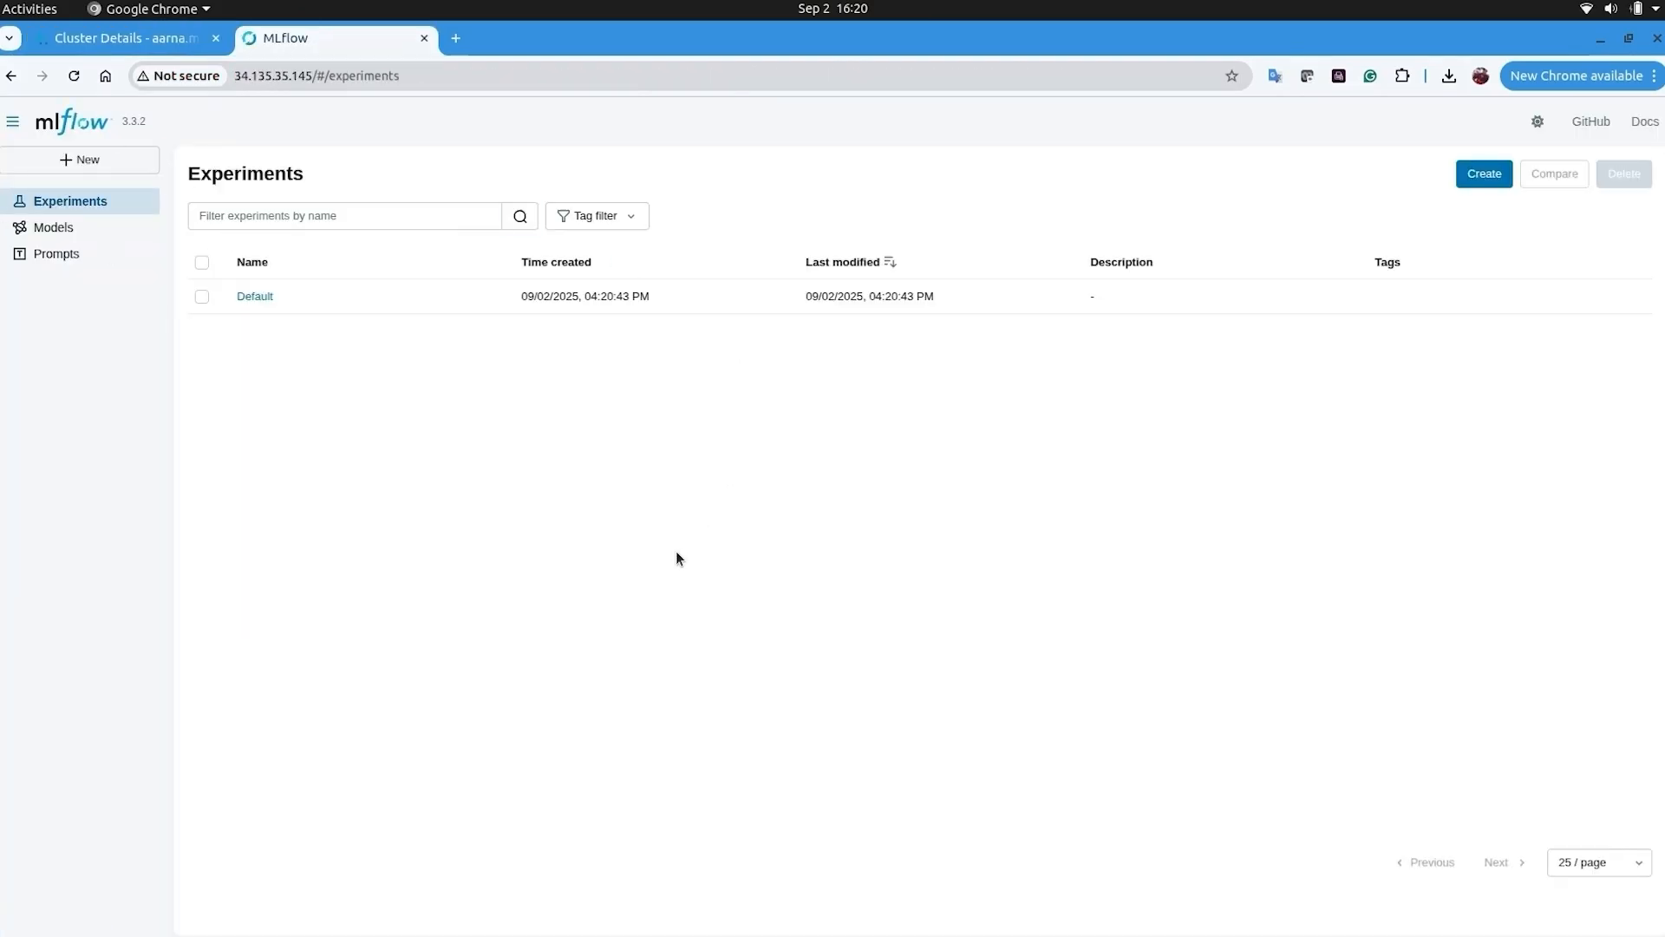
# - Glance at the other window again and return to gpucluster's deployed workloads
pyautogui.click(524, 907)
pyautogui.click(613, 833)
pyautogui.click(173, 38)
pyautogui.click(387, 351)
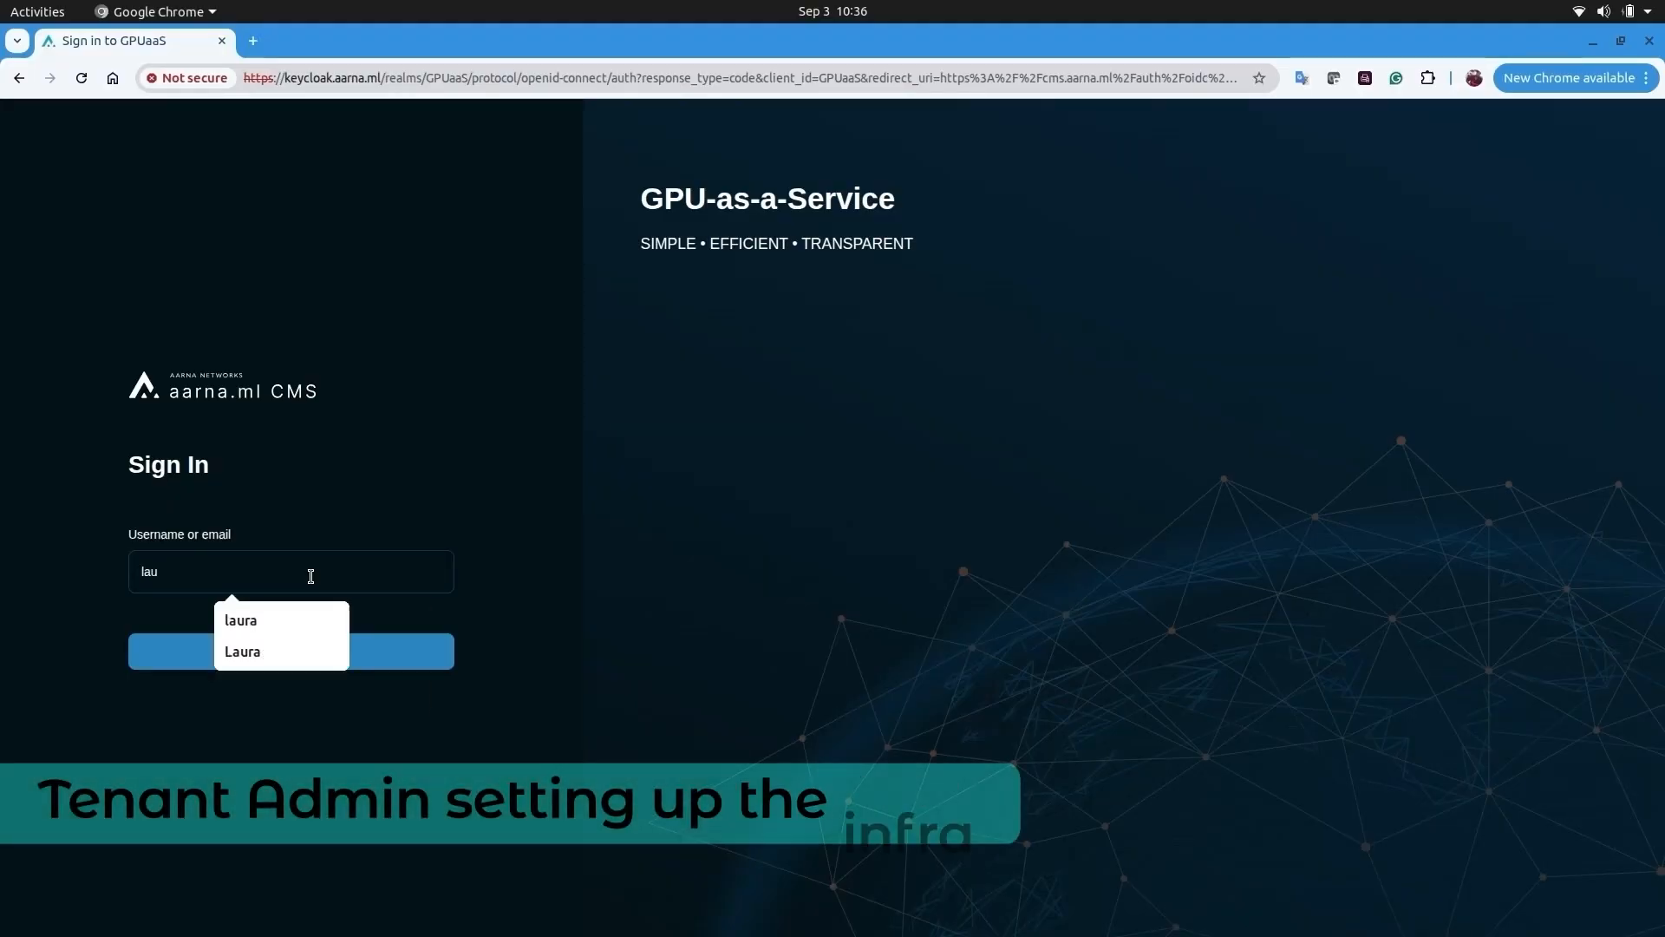
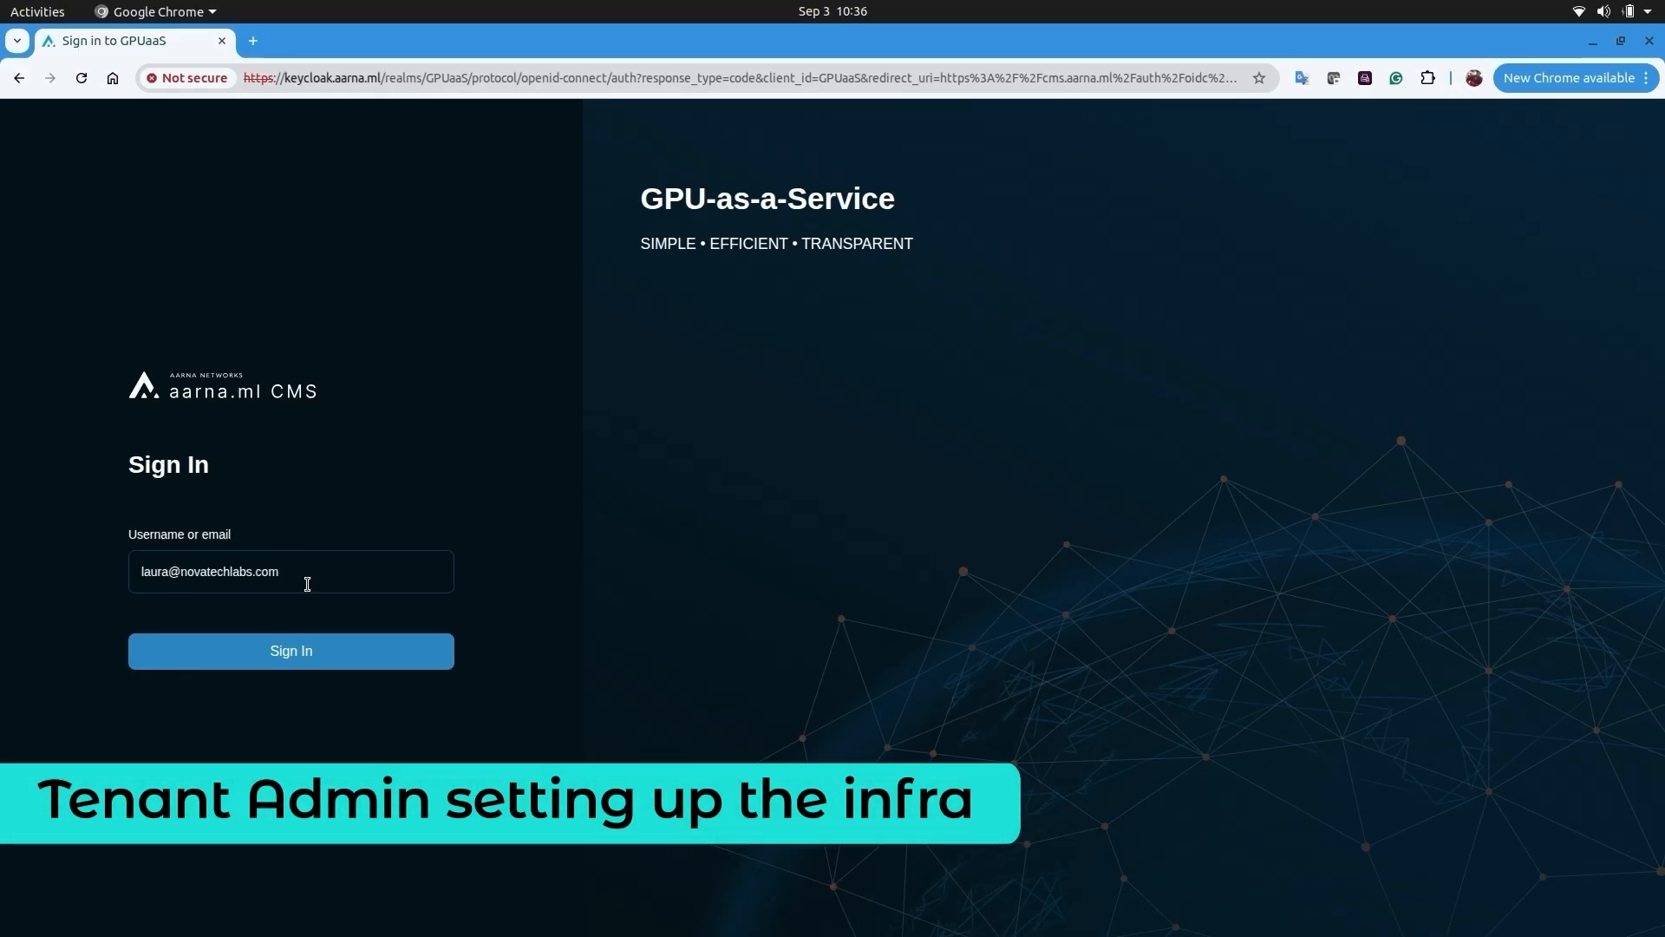
# - Sign in as the tenant admin and allocate two bare-metal servers
pyautogui.press('Return')
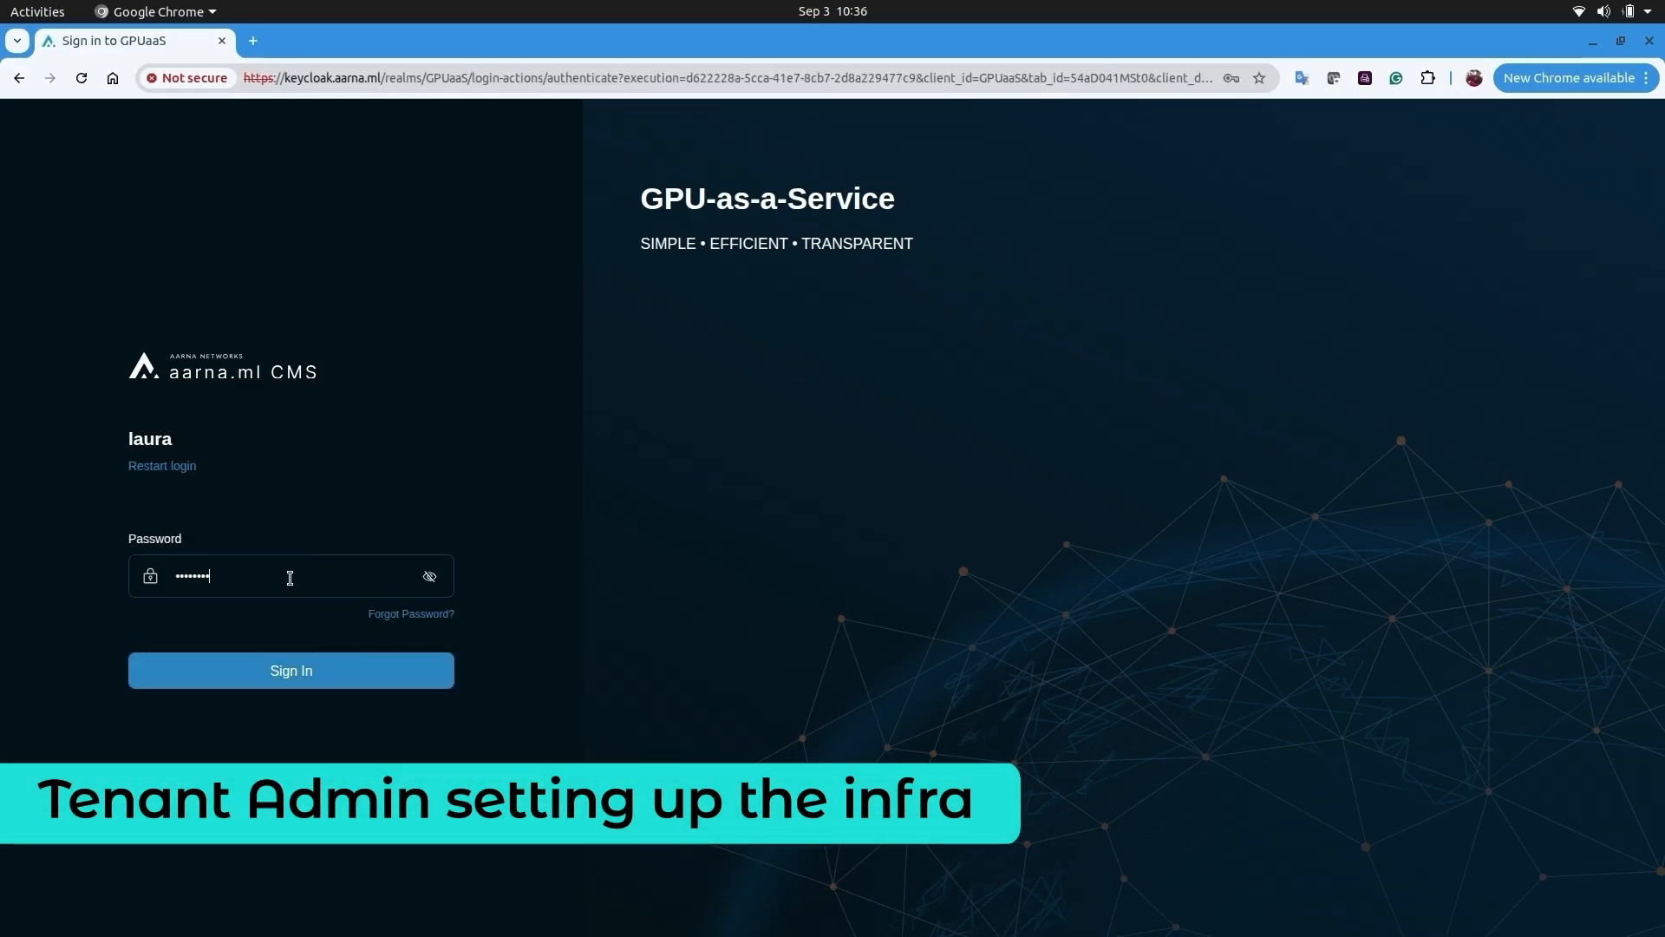
pyautogui.press('Return')
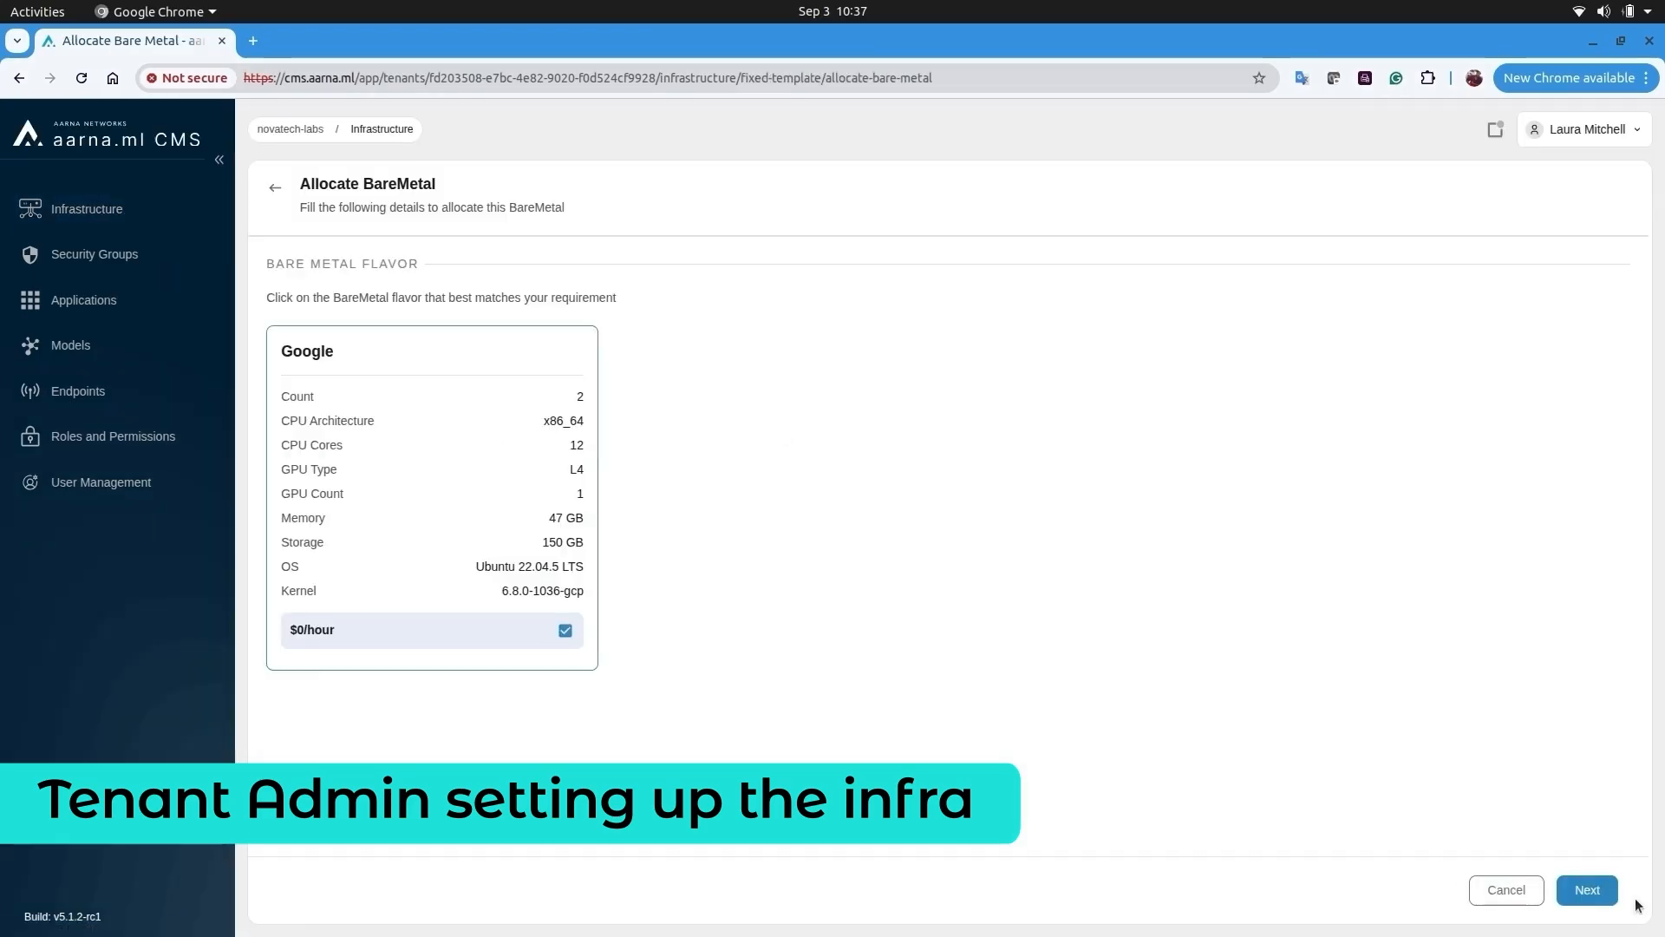
pyautogui.click(1596, 891)
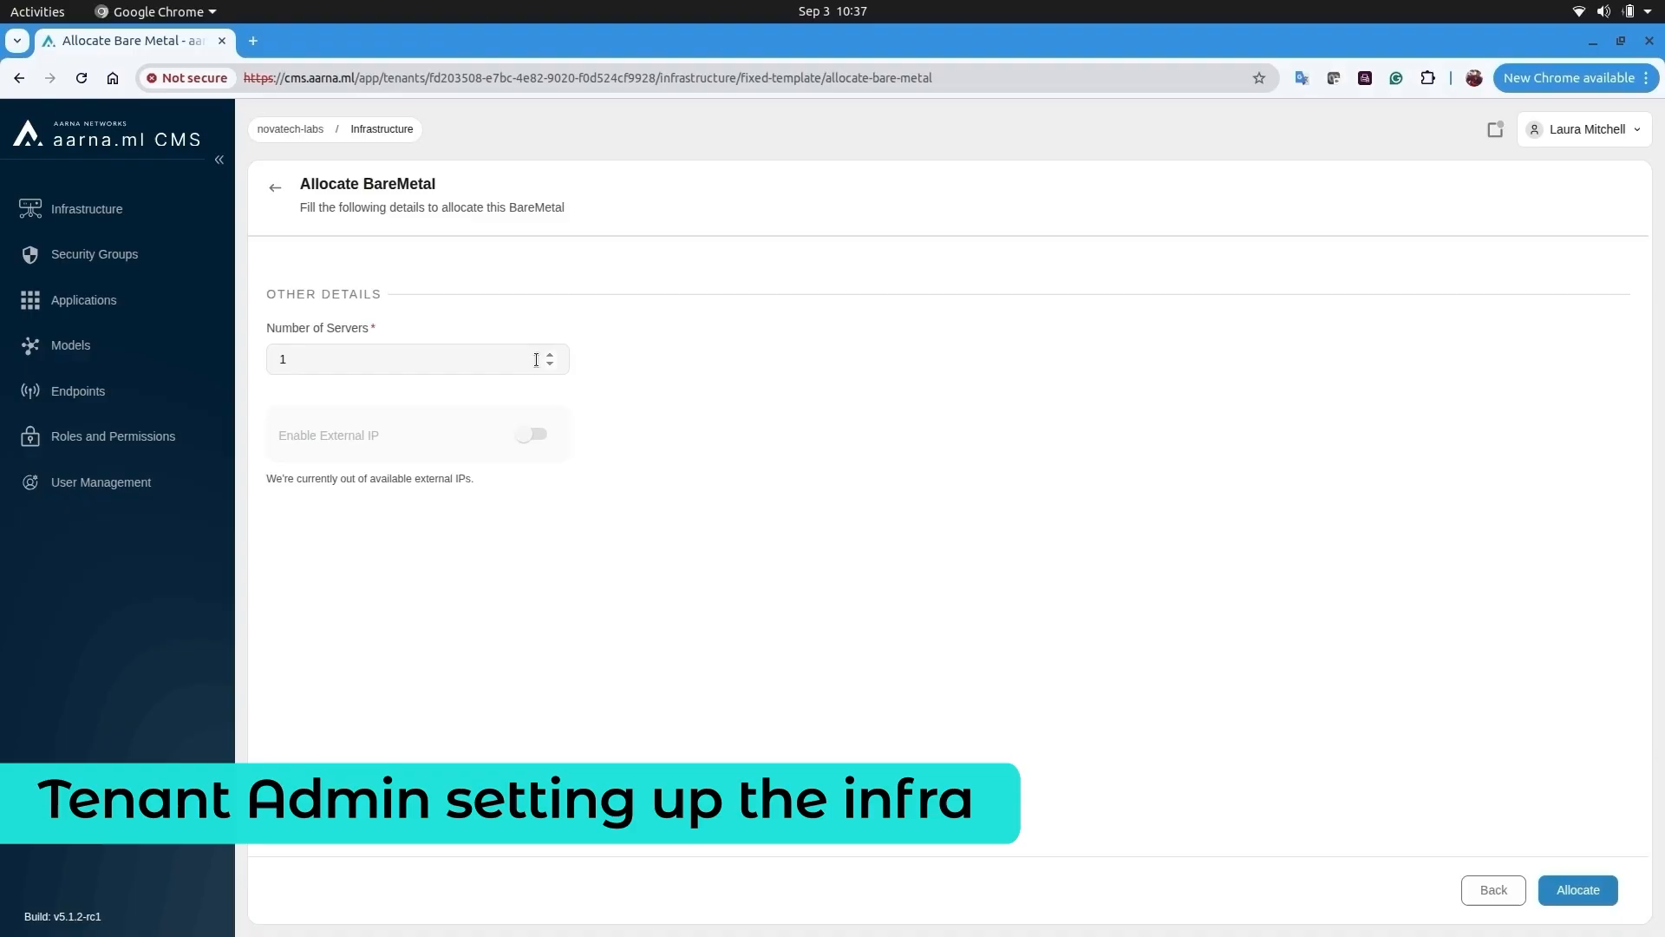
pyautogui.click(1587, 891)
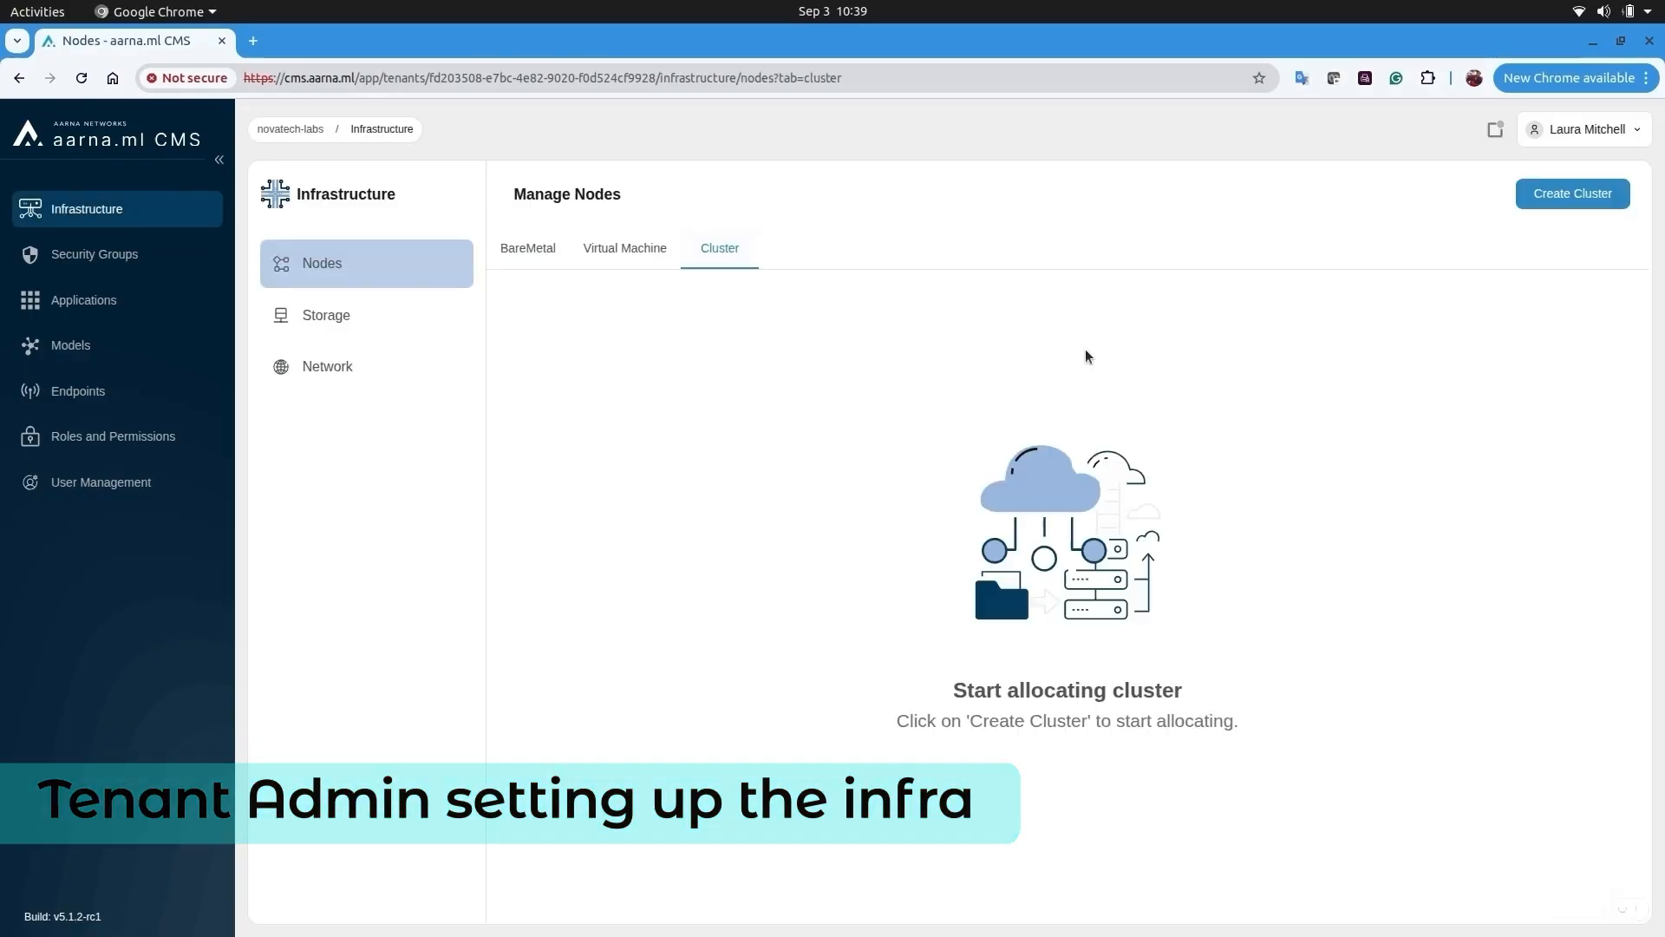
# - Start a new cluster named kaicluster with description 'KAI +' on Kubernetes version 1.31
pyautogui.click(1572, 193)
pyautogui.click(717, 632)
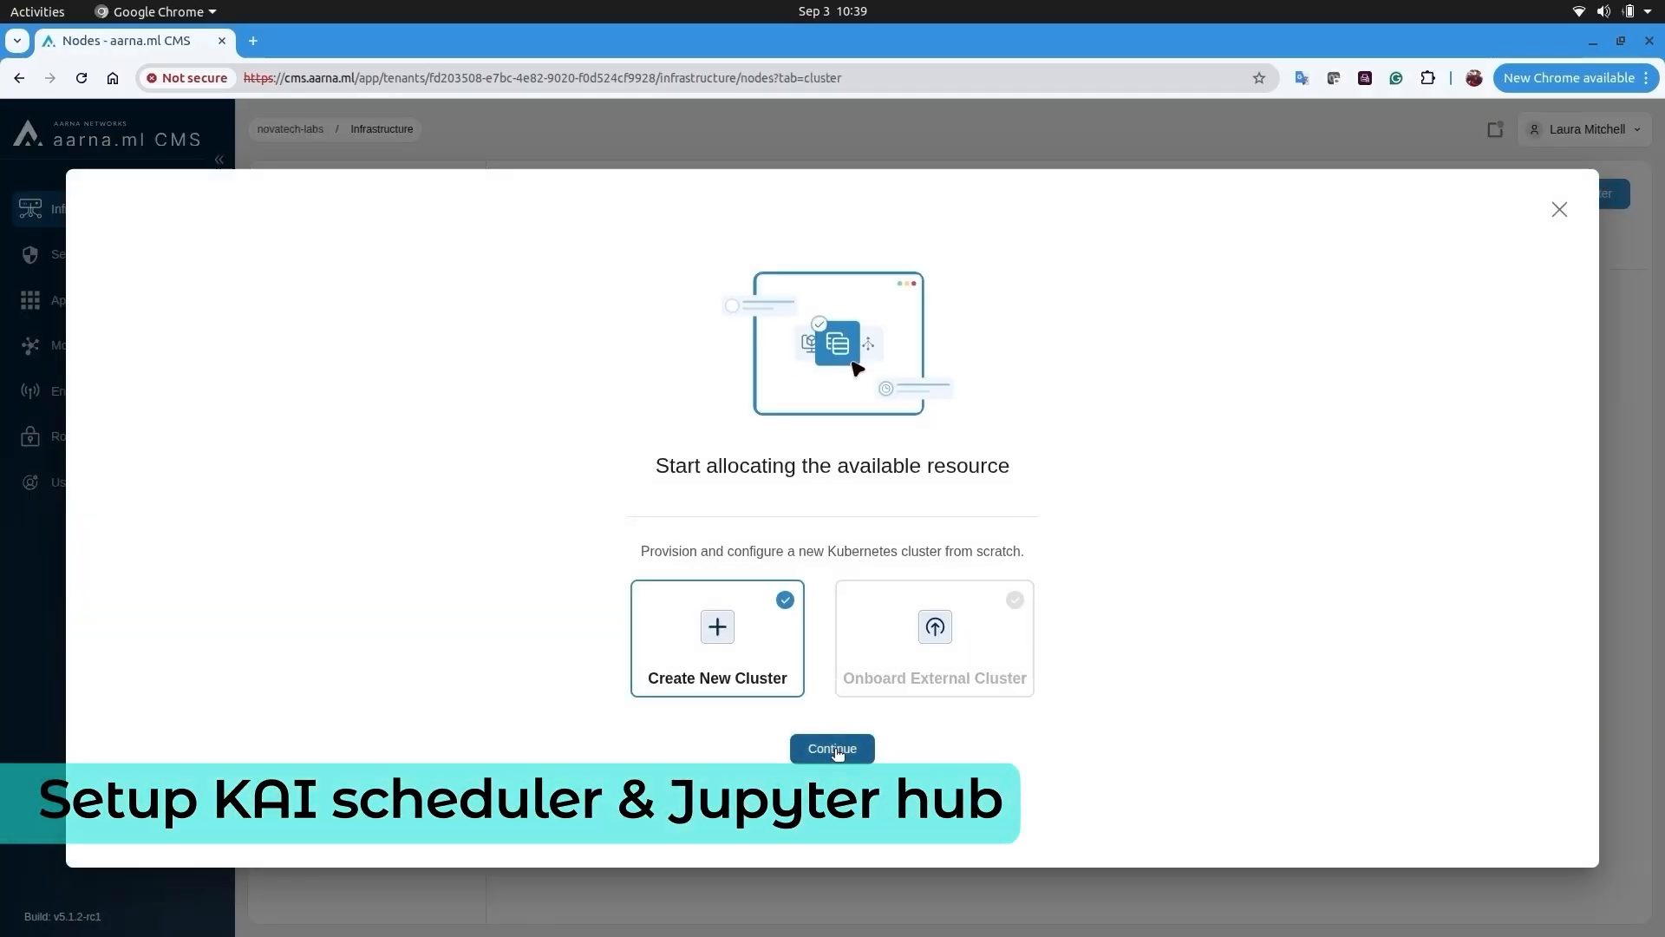
pyautogui.click(833, 747)
pyautogui.click(502, 314)
pyautogui.write('kaicluster')
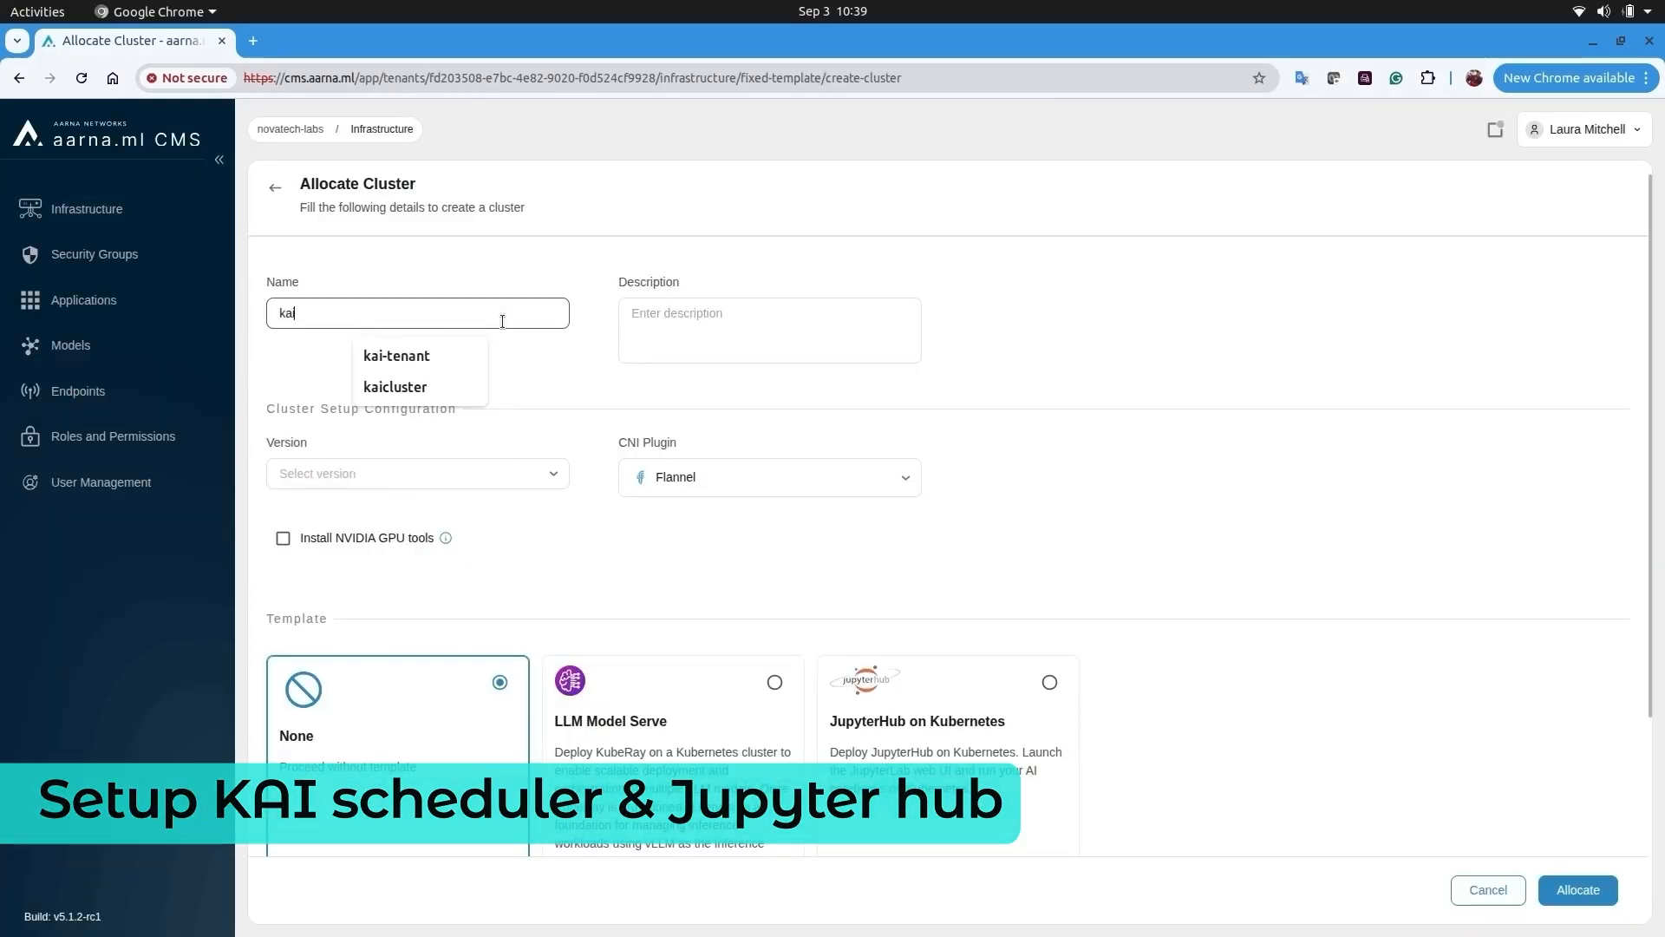
pyautogui.click(714, 335)
pyautogui.write('KAI + Jupyter Hub Cluster')
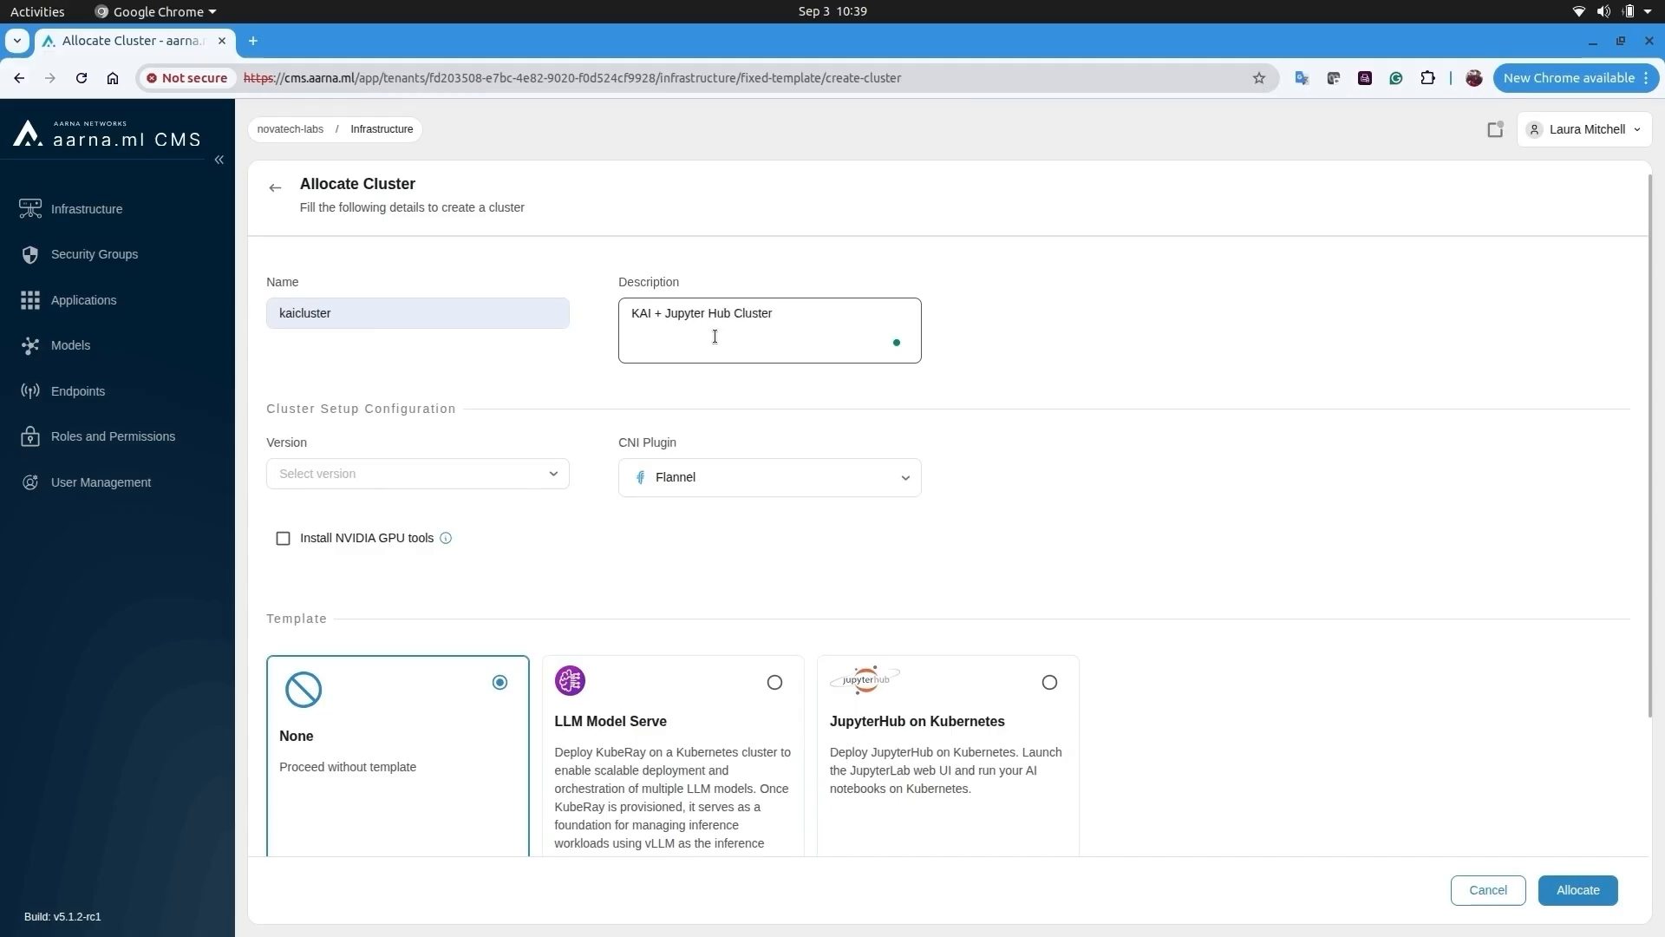
pyautogui.click(416, 473)
pyautogui.click(387, 576)
# - Choose the JupyterHub on Kubernetes template, add gpu-vm1 and gpu-vm2, and allocate kaicluster
pyautogui.scroll(-3, 1241, 612)
pyautogui.click(1023, 538)
pyautogui.click(384, 786)
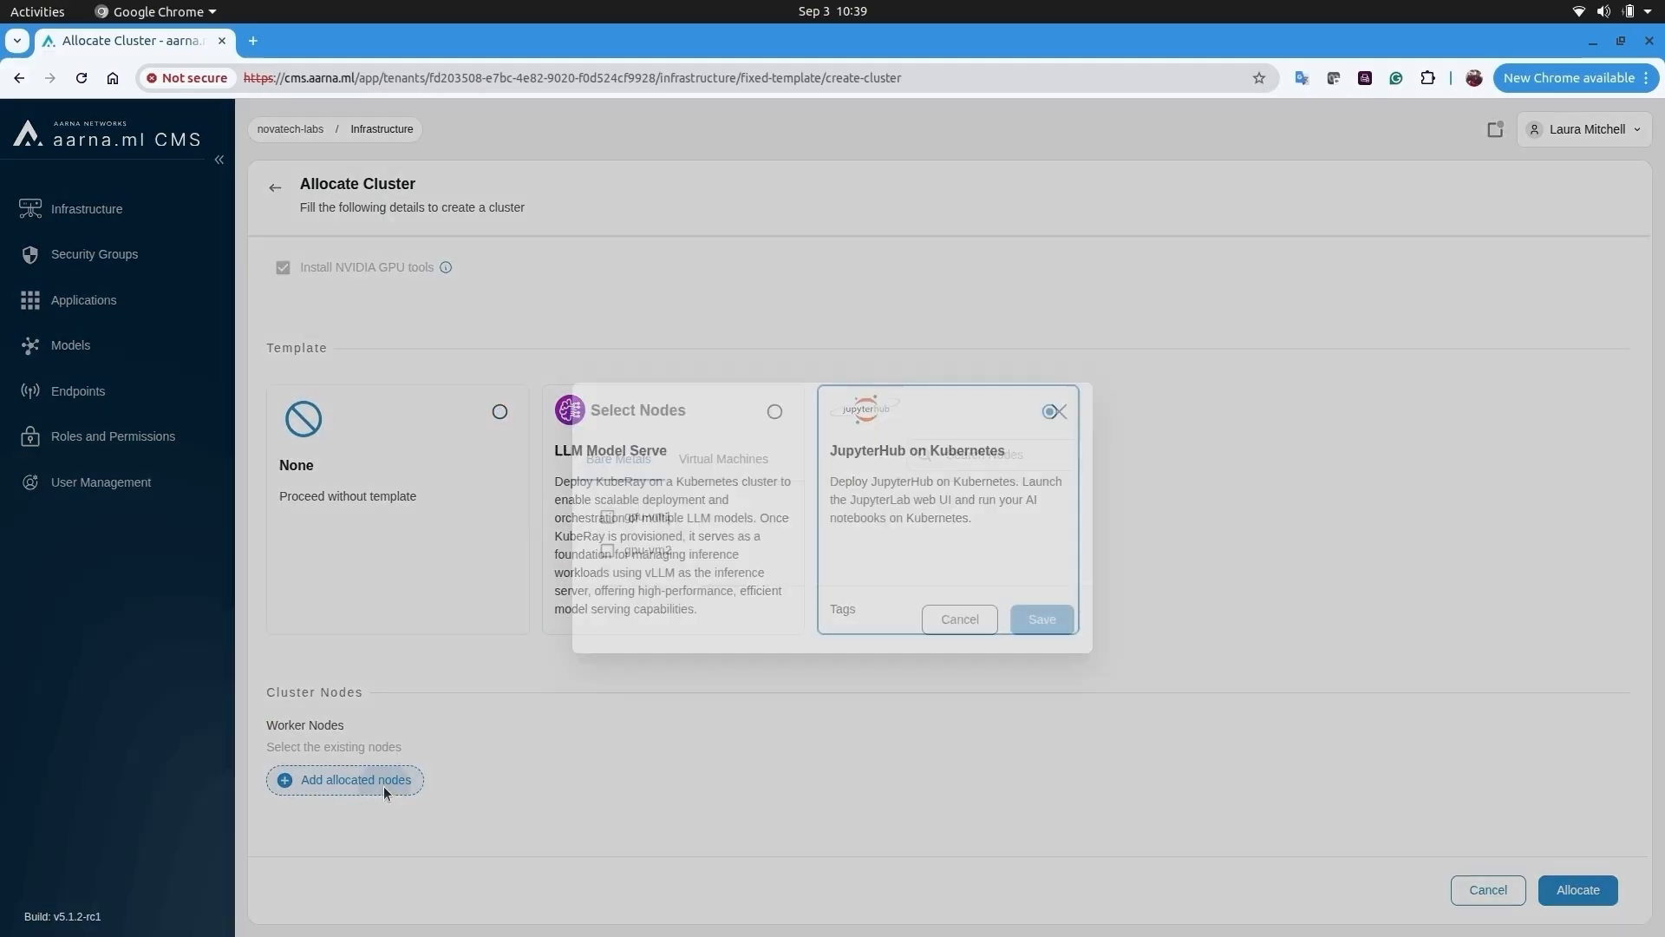
pyautogui.click(1042, 619)
pyautogui.scroll(-1, 1414, 699)
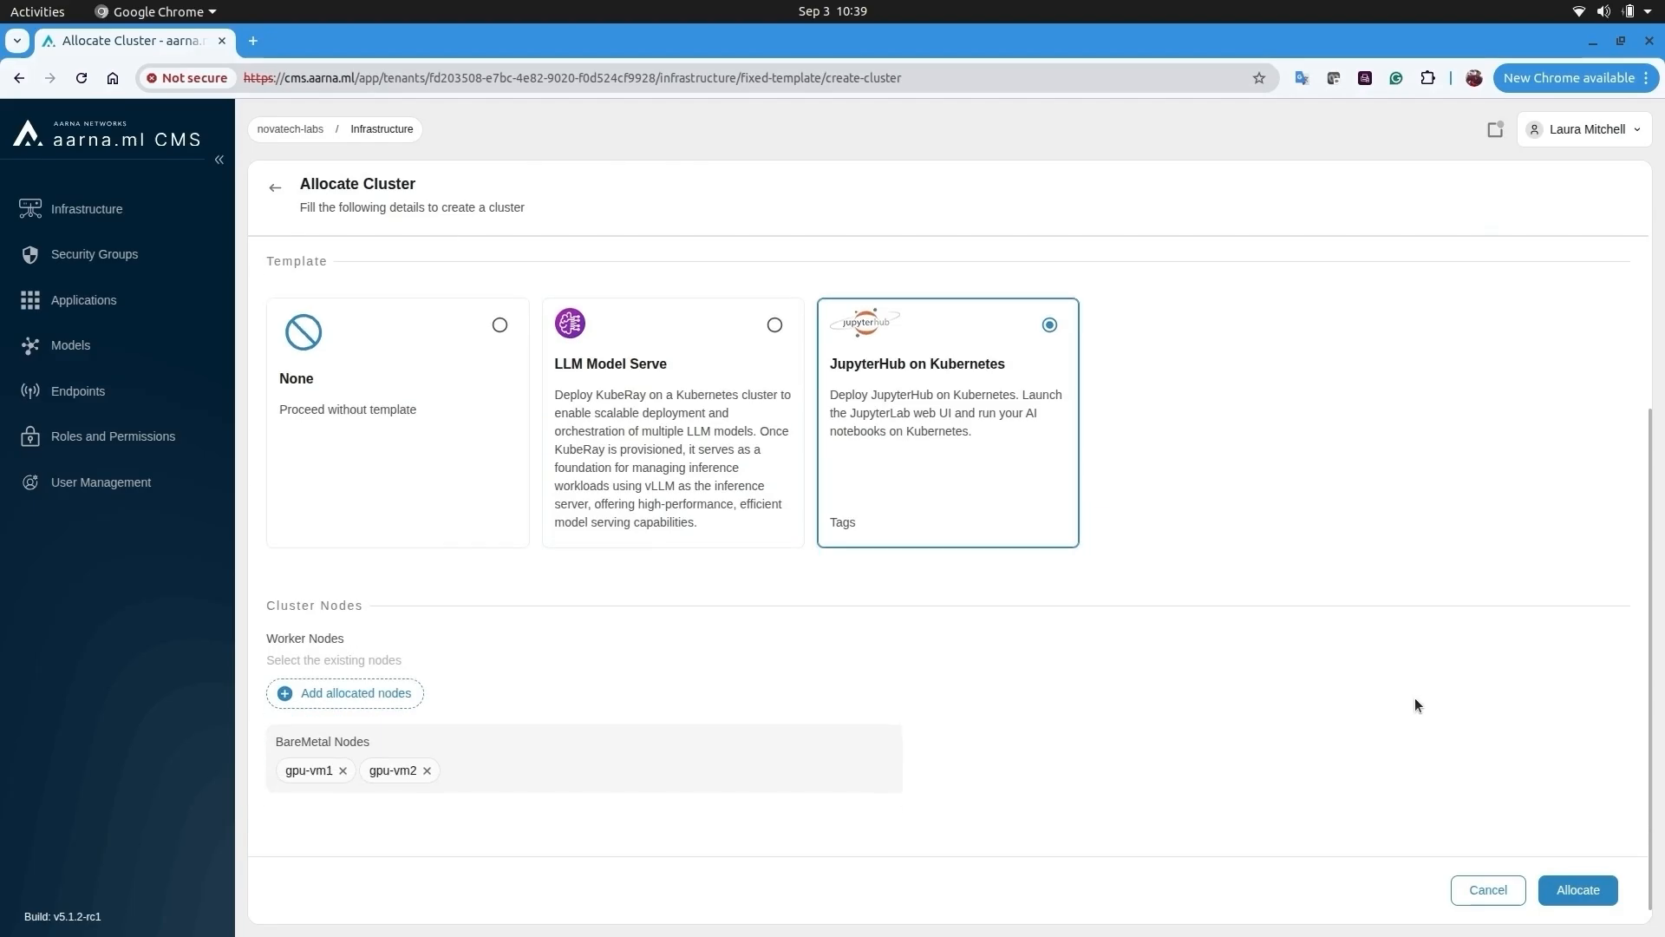
pyautogui.click(1590, 896)
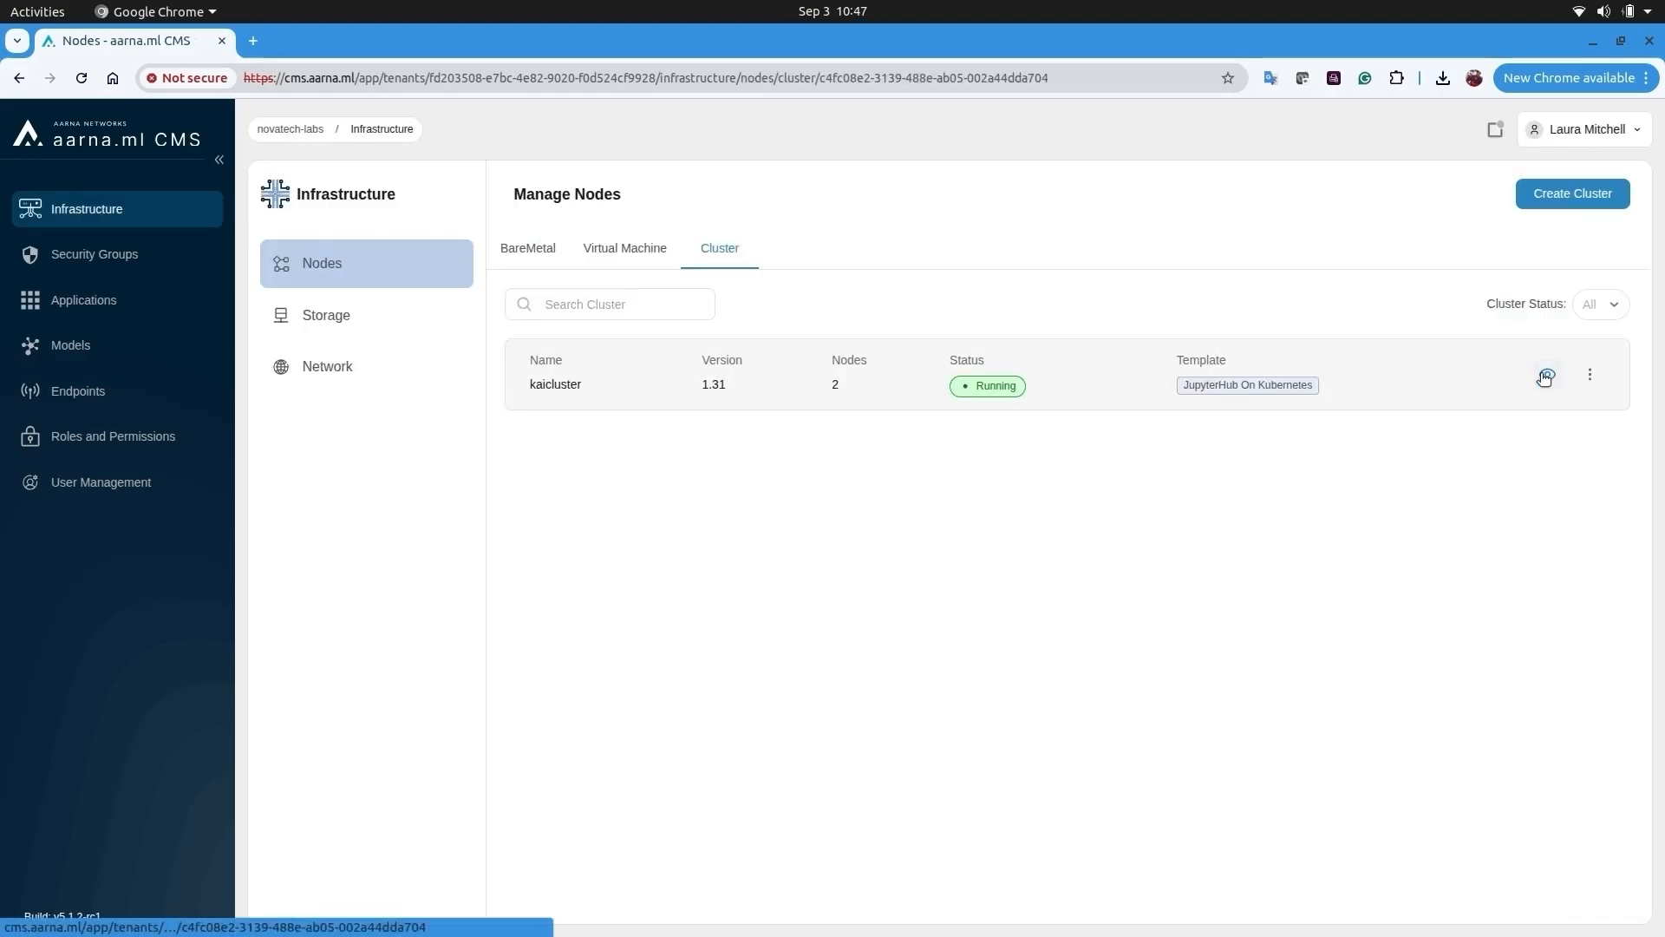
# - Open kaicluster's details, view its GPUs, and expand the kubectl terminal
pyautogui.click(1547, 379)
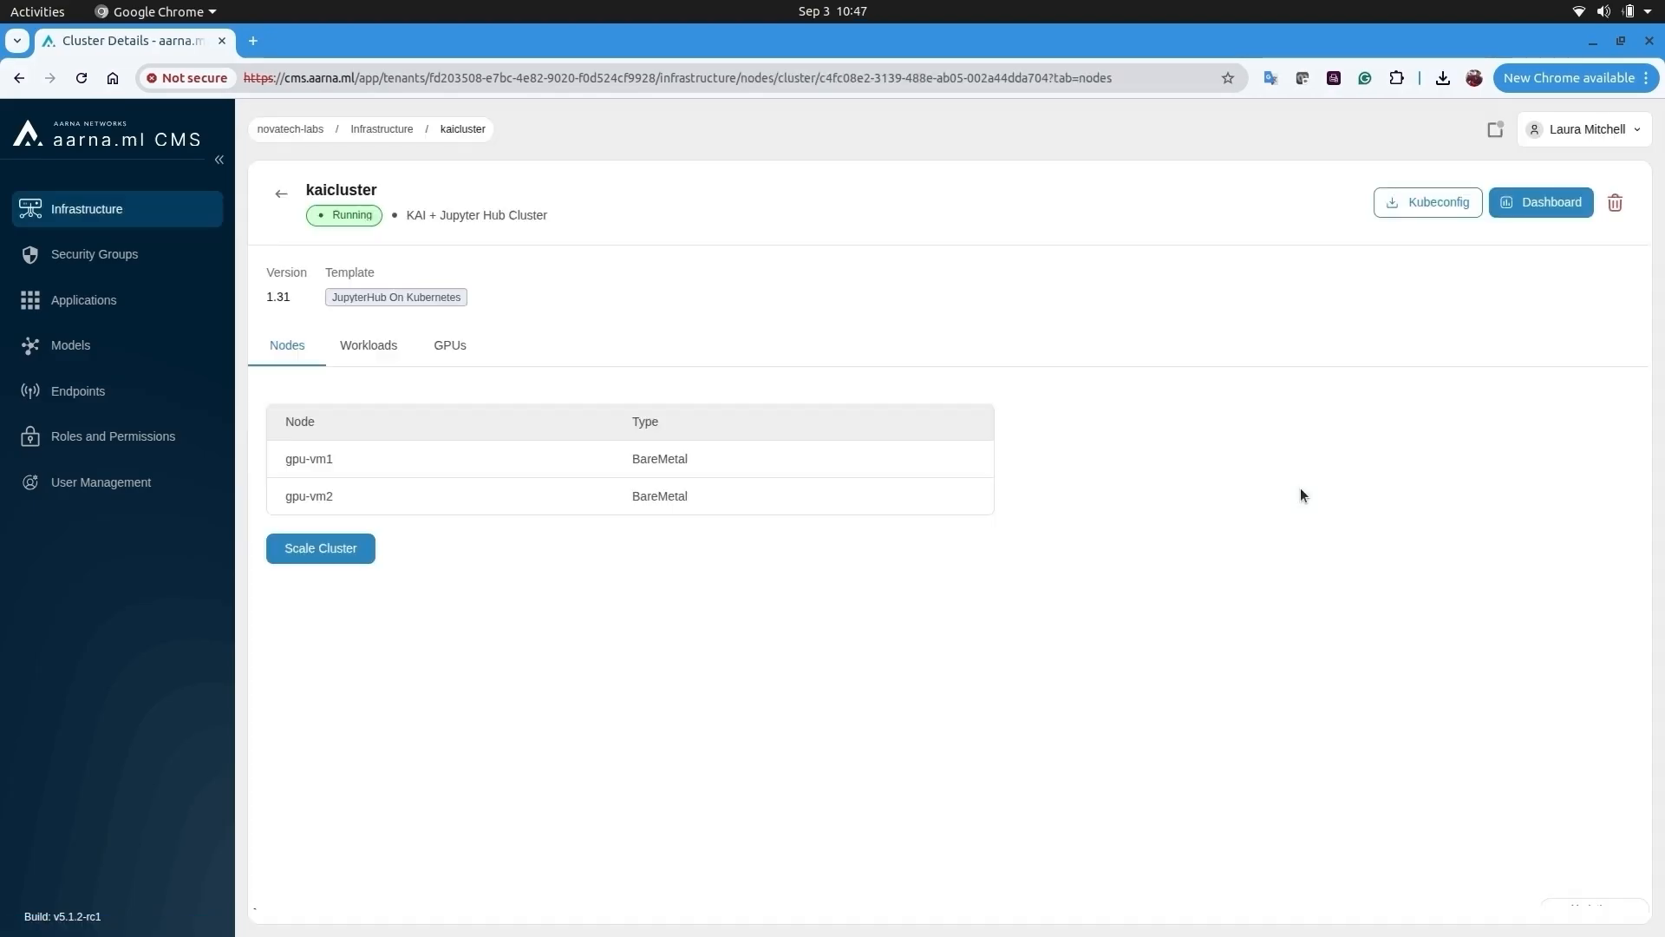
pyautogui.click(448, 345)
pyautogui.click(781, 908)
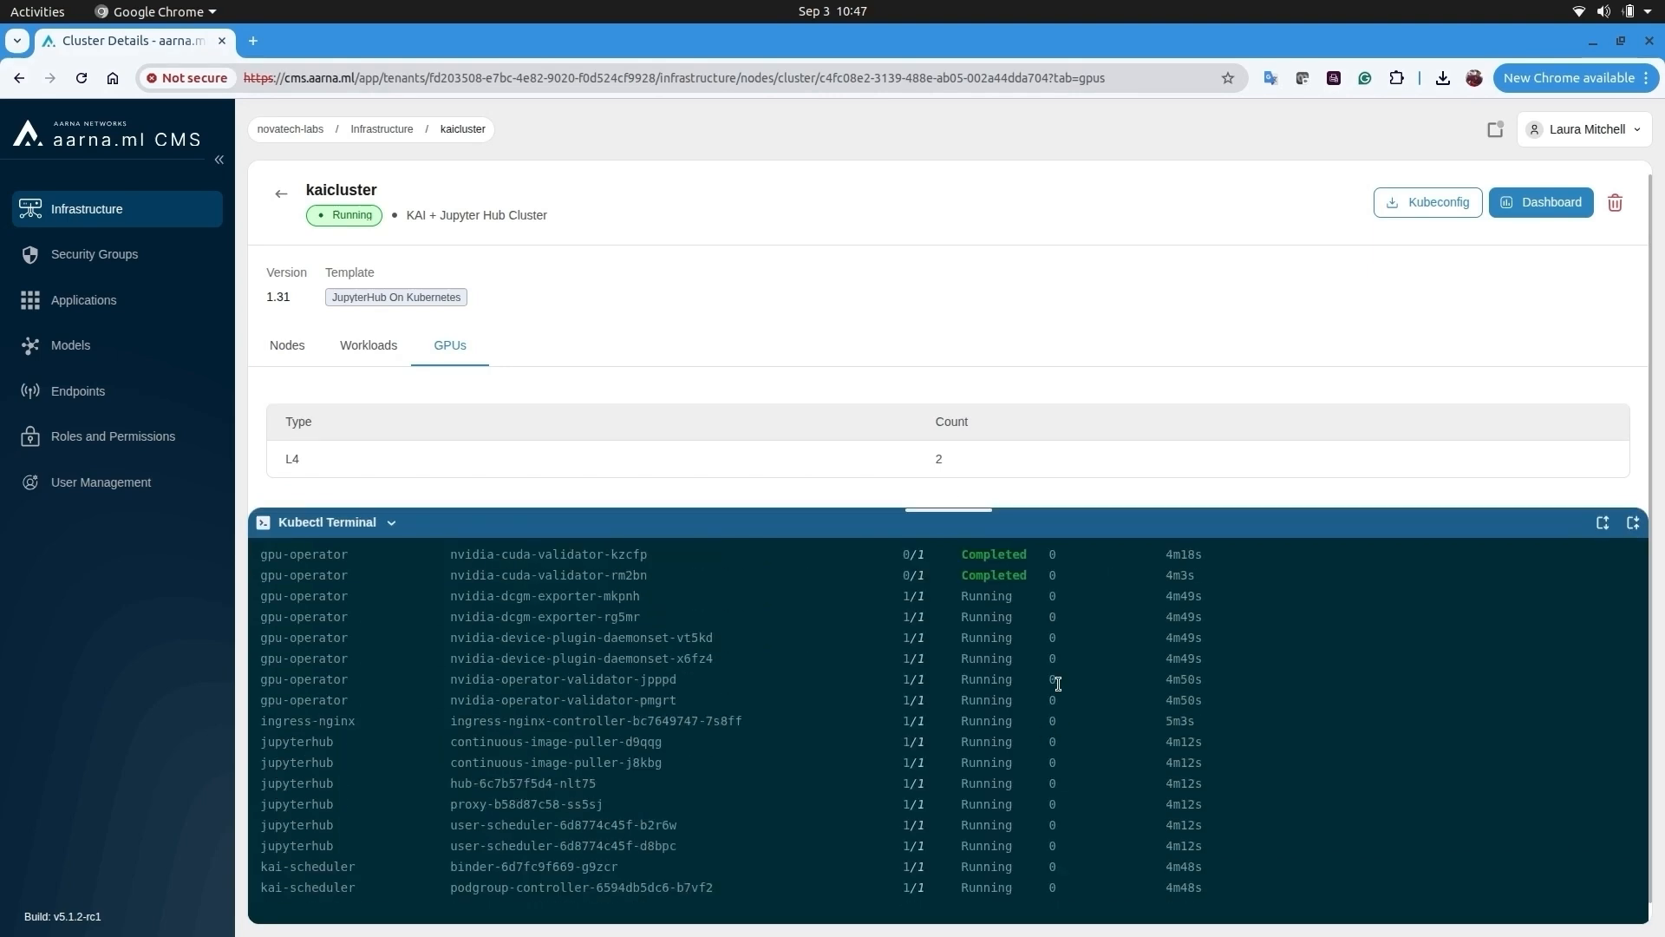
# - Review the jupyterhub and kai-scheduler pods, then run 'get nodes -owide'
pyautogui.moveTo(291, 741); pyautogui.dragTo(1197, 821)
pyautogui.scroll(-1, 1197, 820)
pyautogui.moveTo(258, 769); pyautogui.dragTo(1422, 824)
pyautogui.click(1265, 770)
pyautogui.write('get nodes -owi')
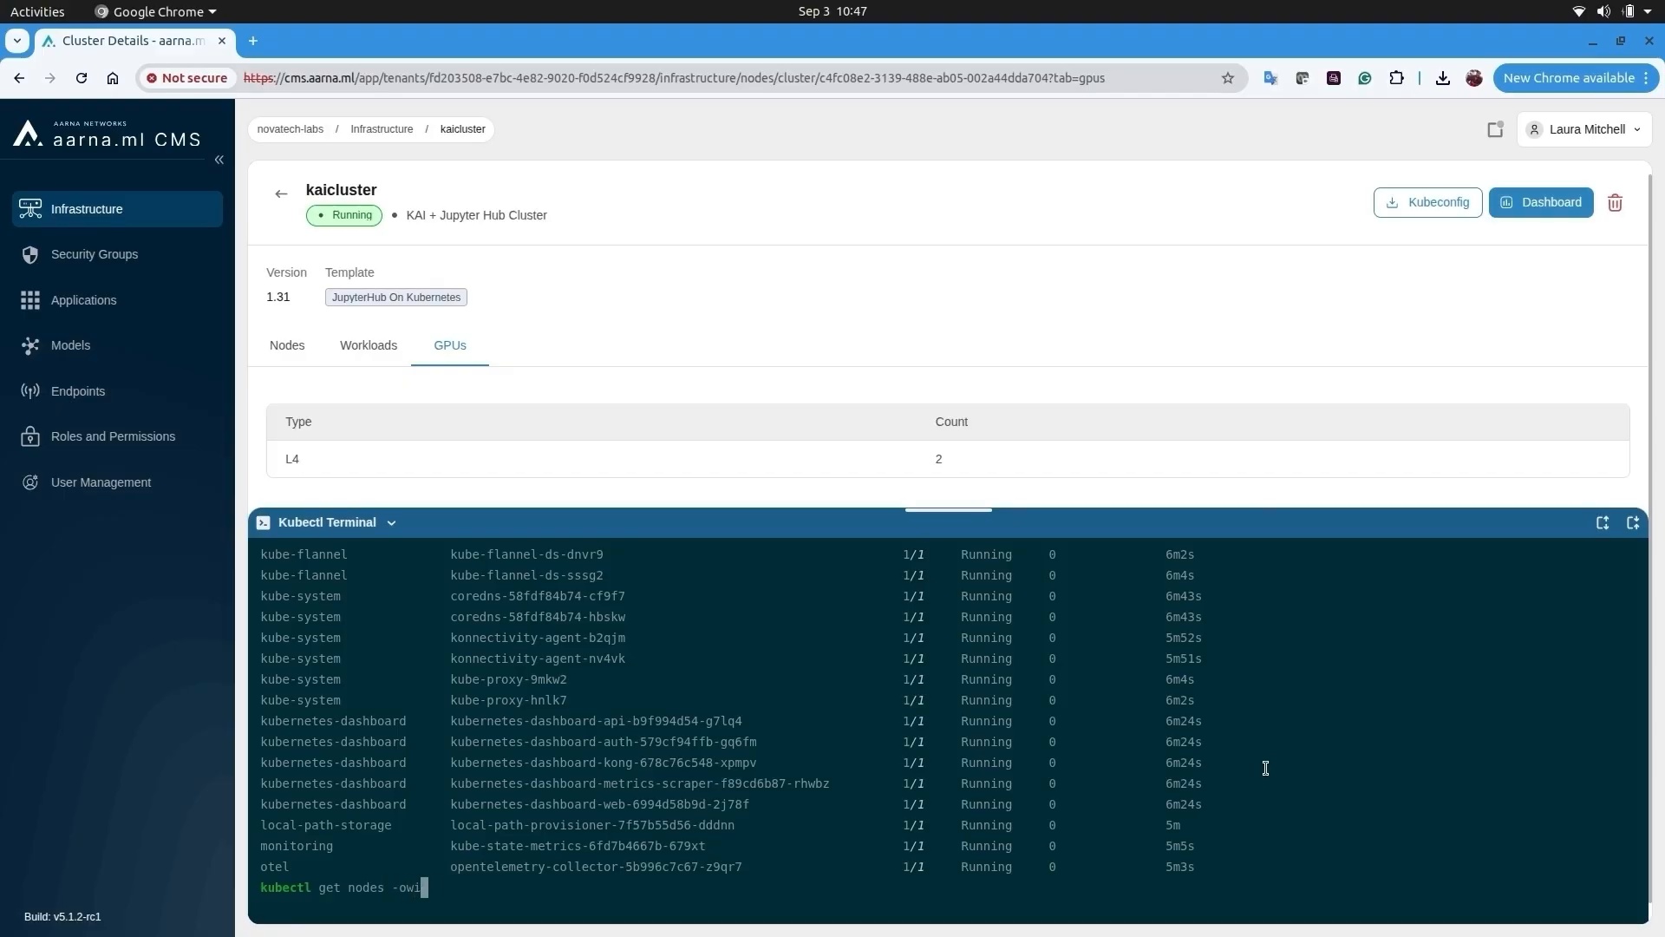
pyautogui.write('de')
pyautogui.press('Return')
# - Start a new user and fill the researcher's first and last name from the pasted full name
pyautogui.click(130, 483)
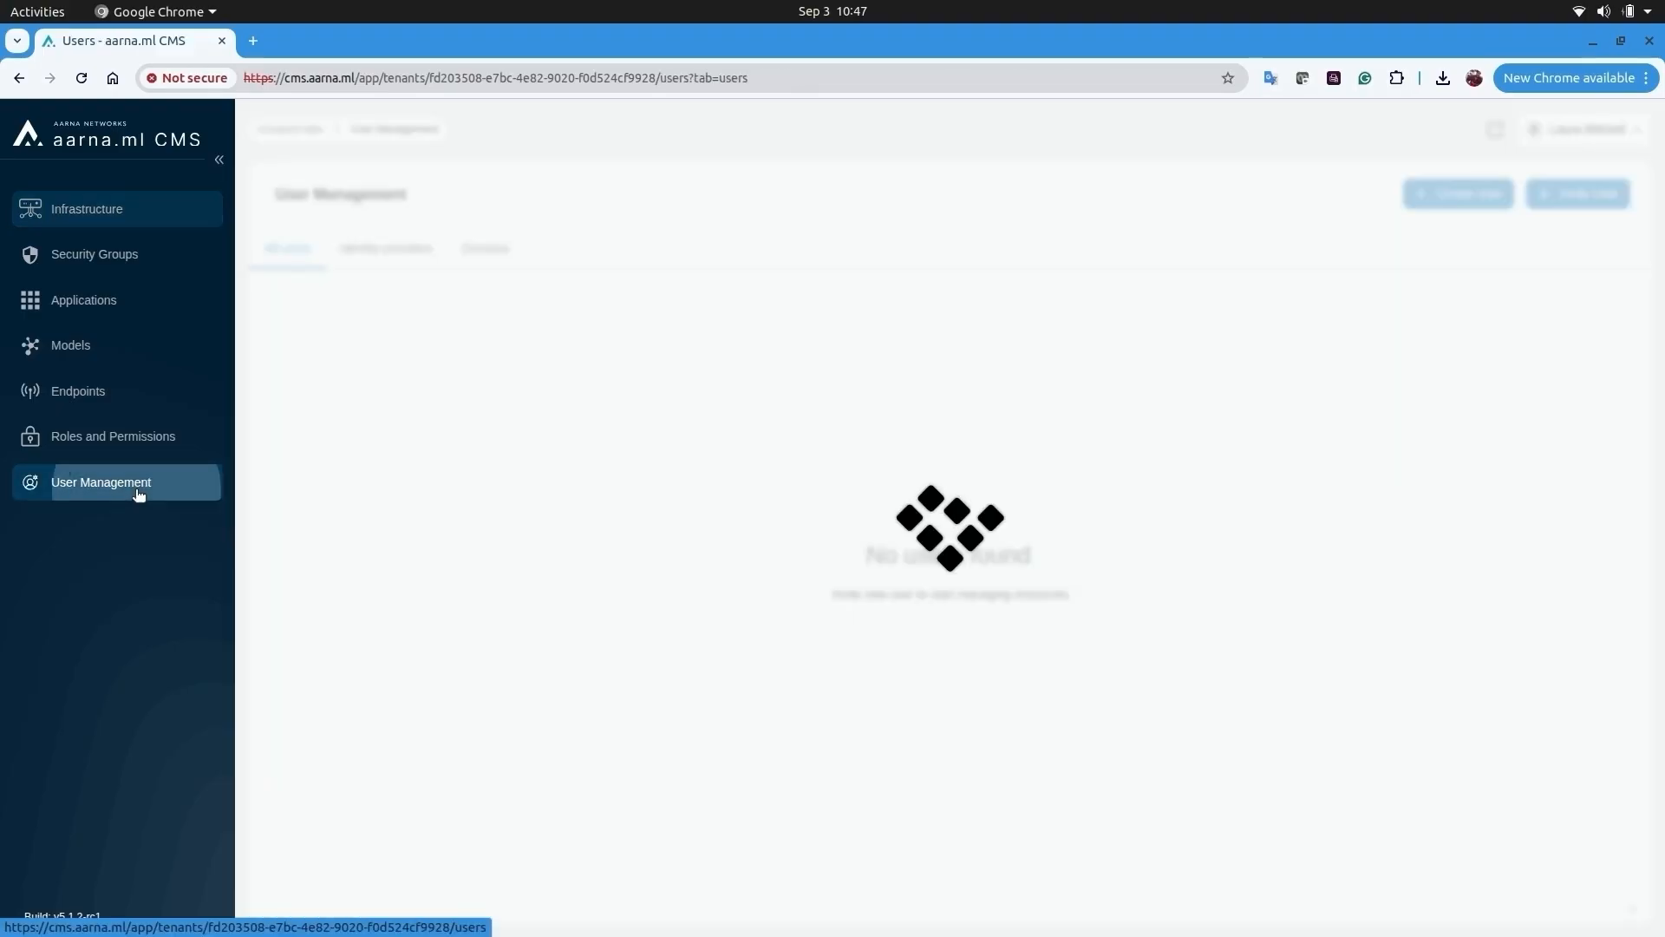
pyautogui.click(1497, 205)
pyautogui.click(607, 459)
pyautogui.doubleClick(535, 464)
pyautogui.hotkey('ctrl', 'c')
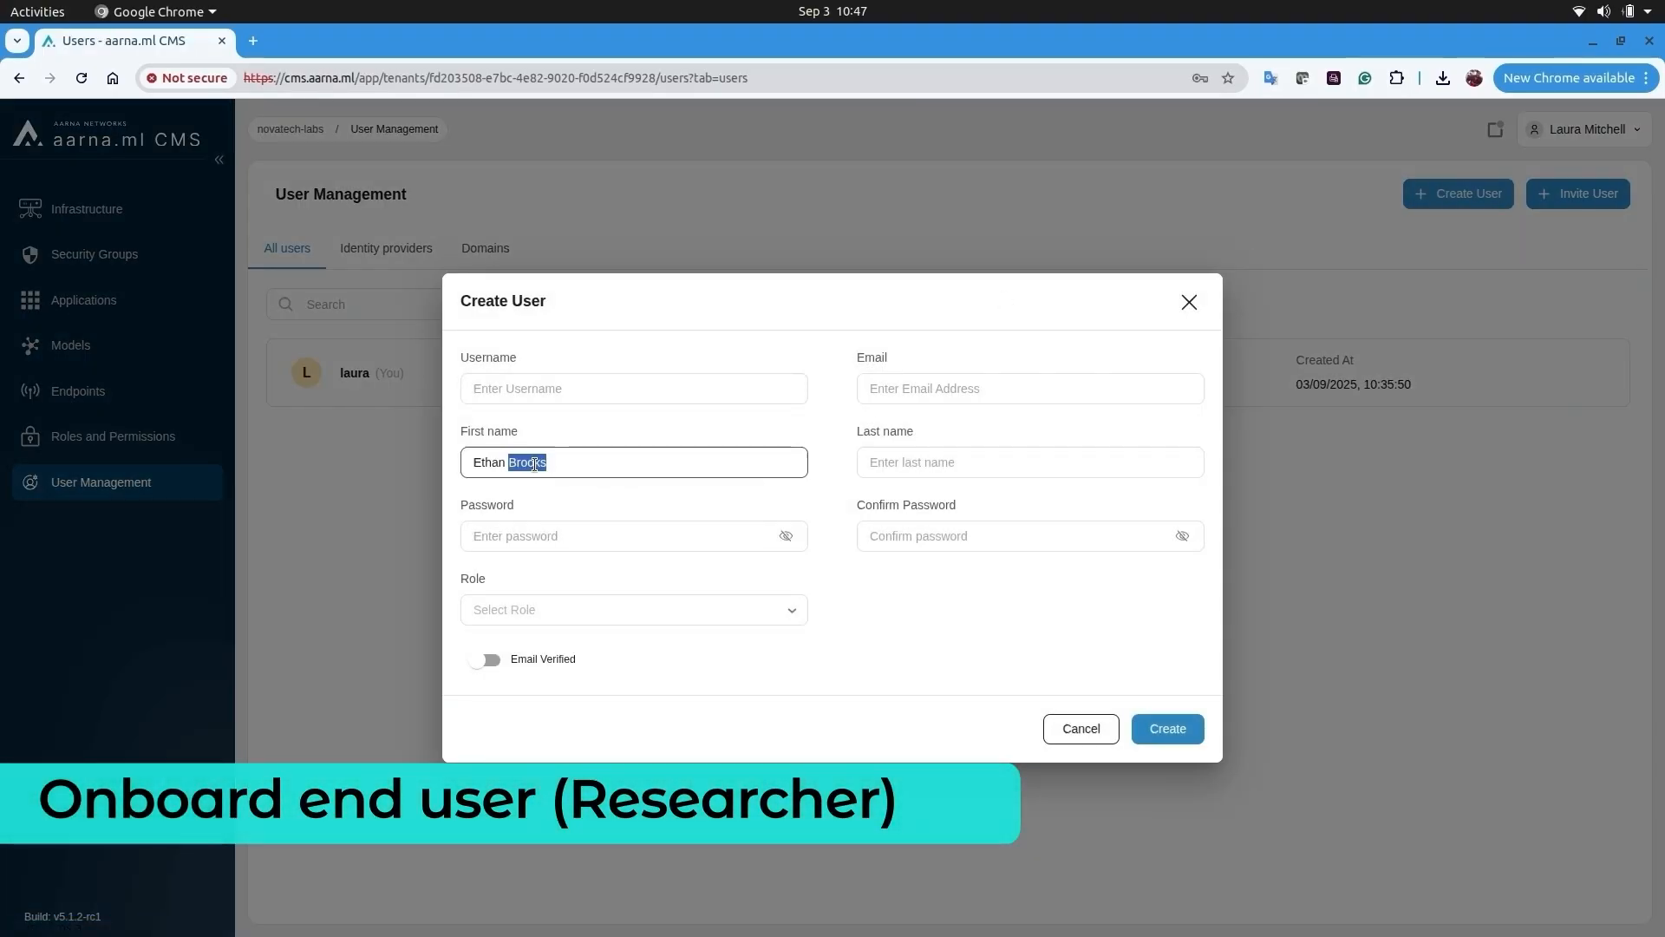
pyautogui.press('Tab')
pyautogui.hotkey('ctrl', 'v')
# - Enter the researcher's username and accept the suggested e-mail address
pyautogui.click(530, 388)
pyautogui.write('Ethan')
pyautogui.press('Tab')
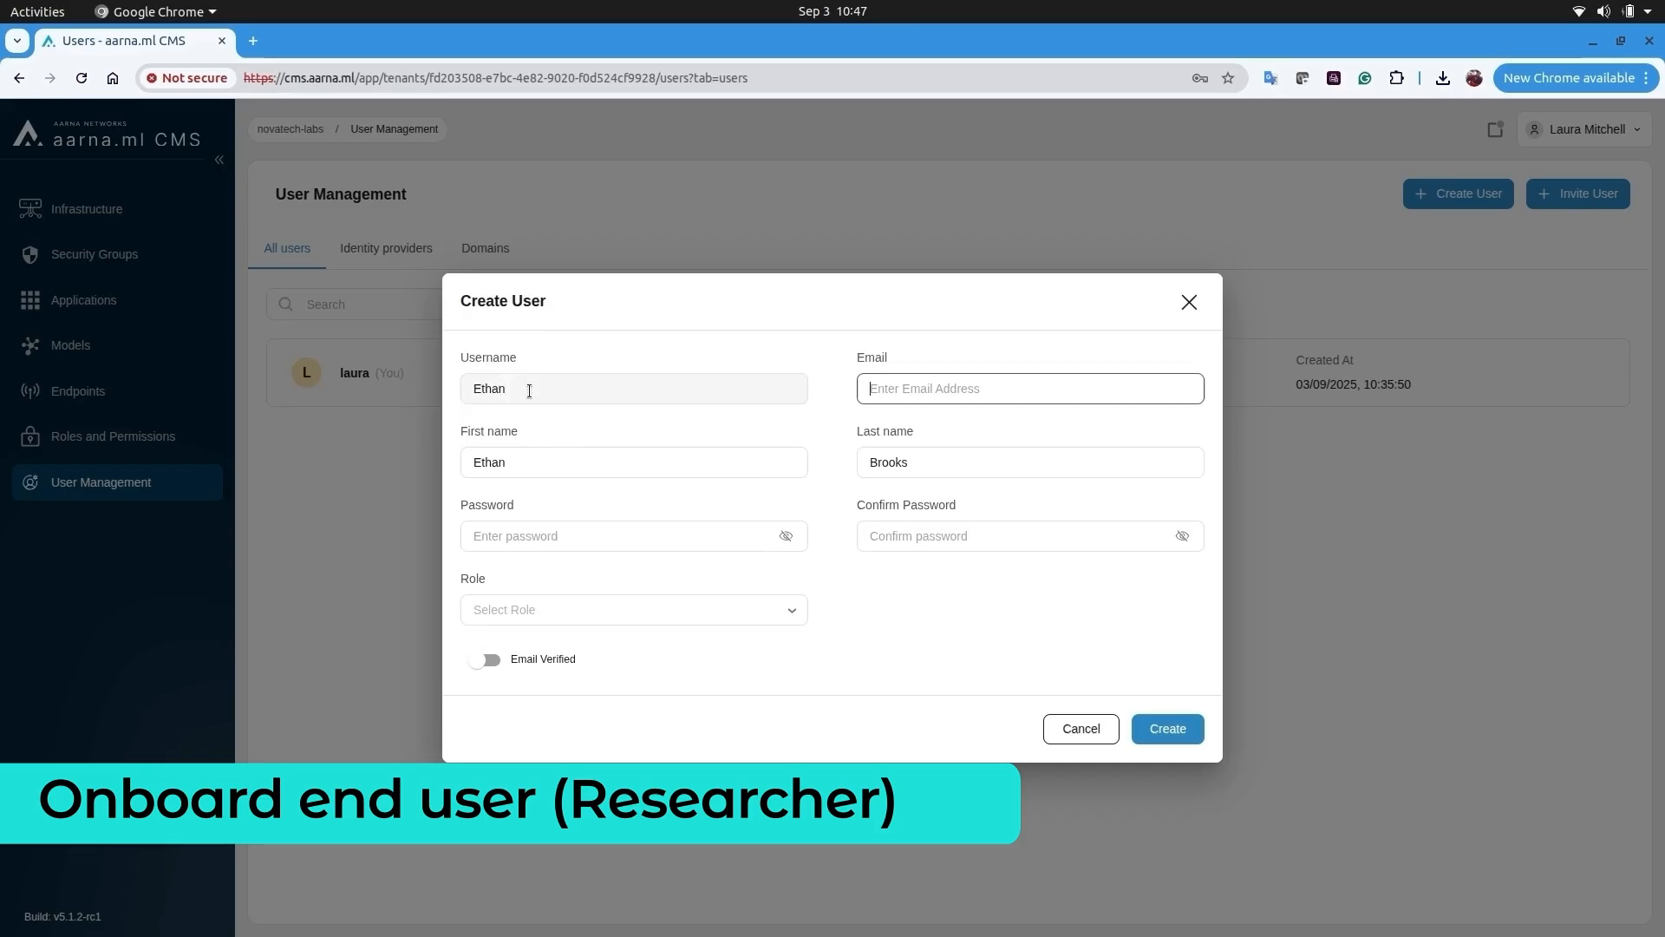
pyautogui.write('ethan')
pyautogui.press('Down')
pyautogui.press('Return')
# - Enter the account password and assign the Tenant User role
pyautogui.click(665, 544)
pyautogui.write('••••••••')
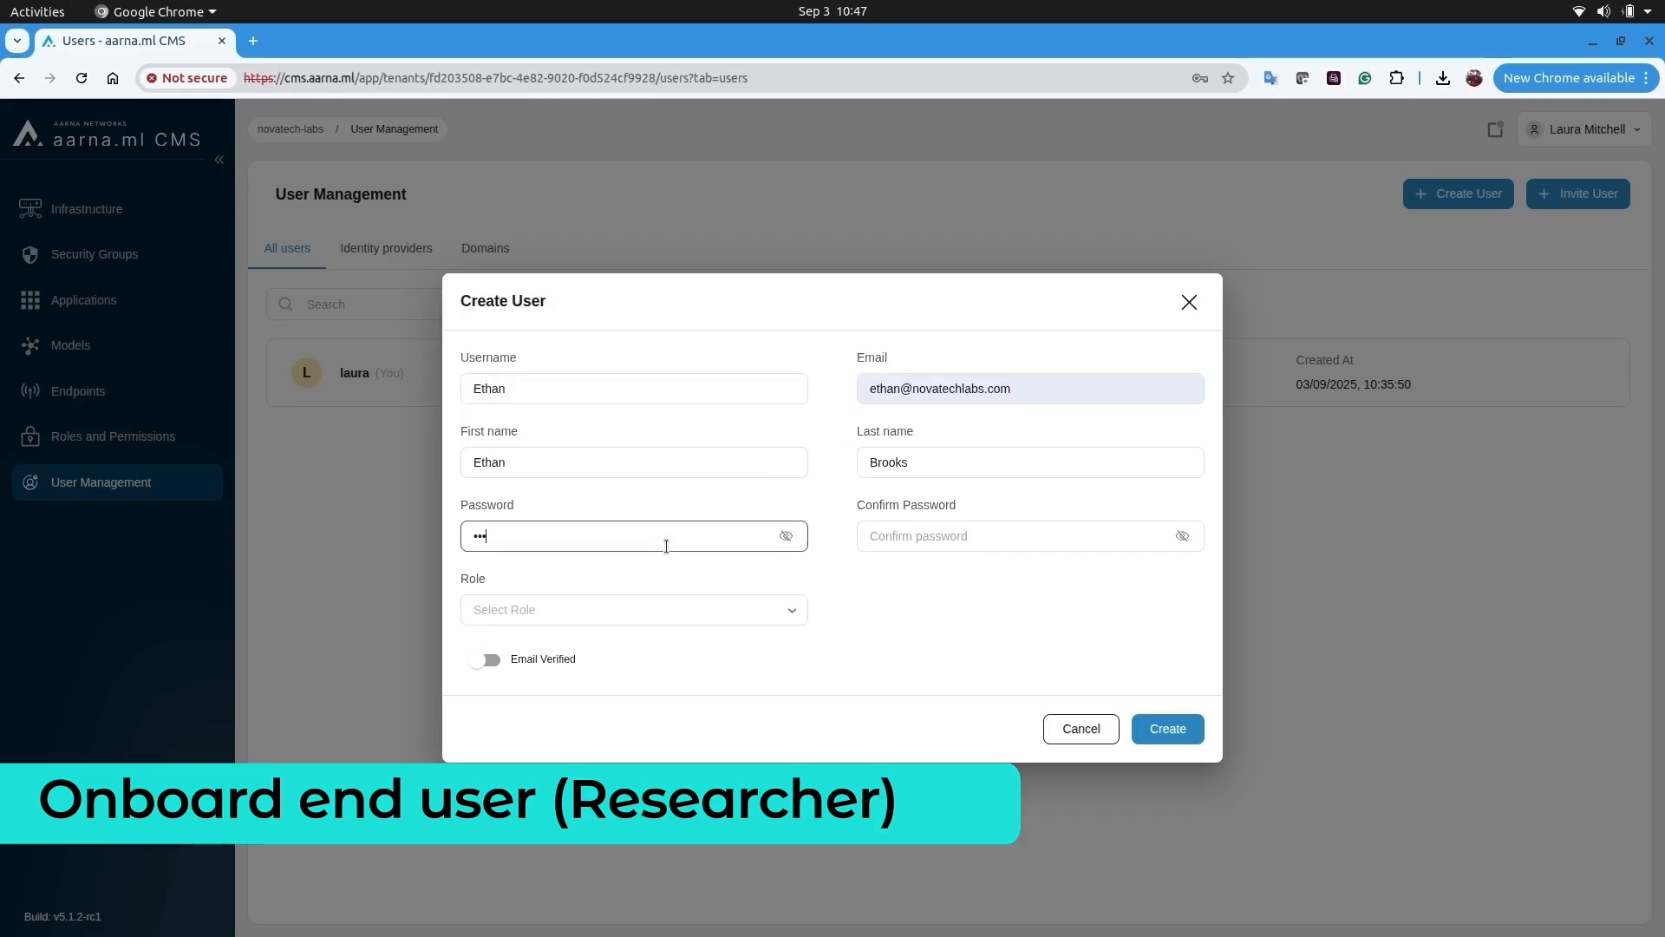
pyautogui.write('••••••••')
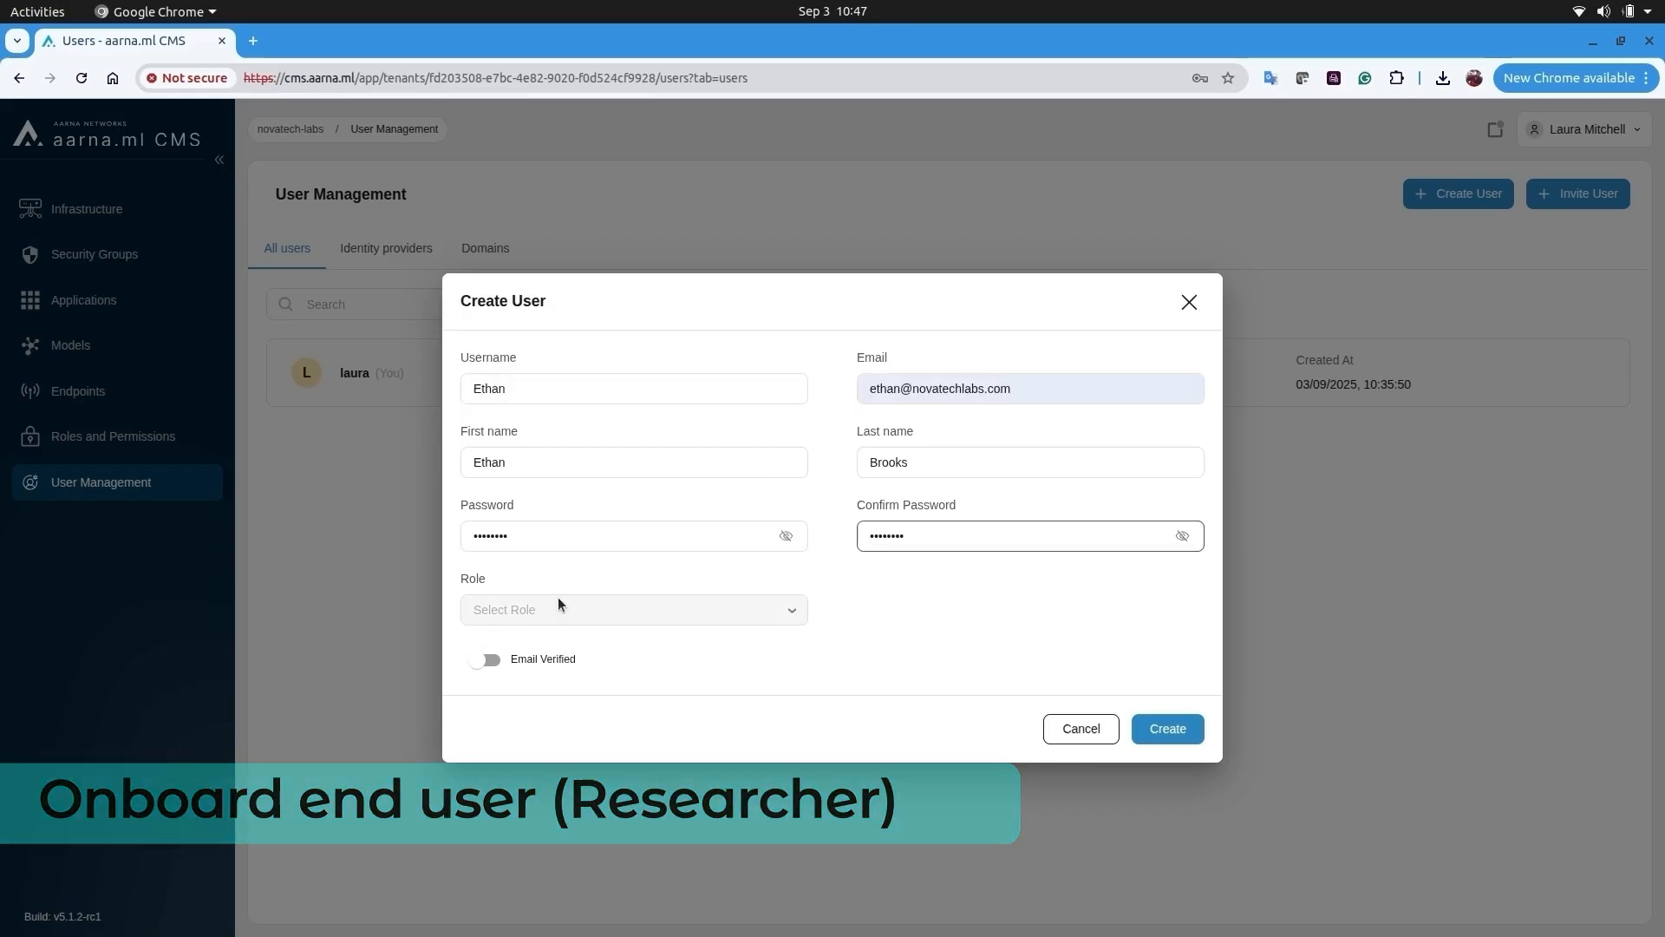
pyautogui.click(558, 609)
pyautogui.click(574, 678)
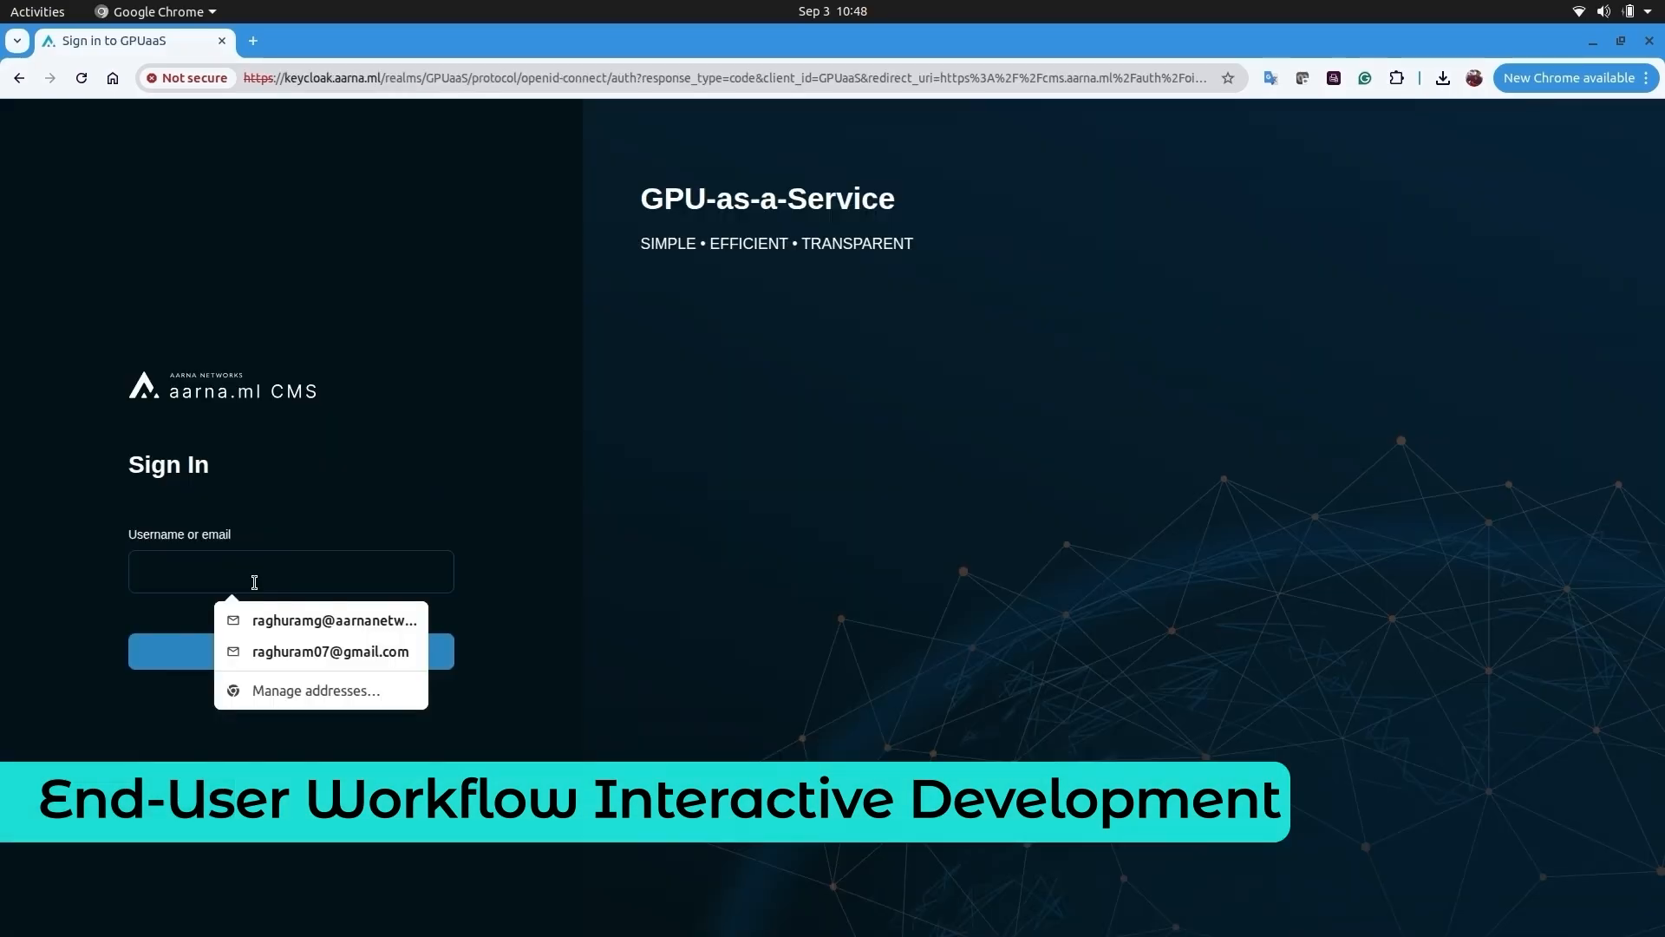
# - Sign in with the researcher's e-mail and password
pyautogui.write('etha')
pyautogui.click(313, 617)
pyautogui.click(294, 650)
pyautogui.write('•••••••')
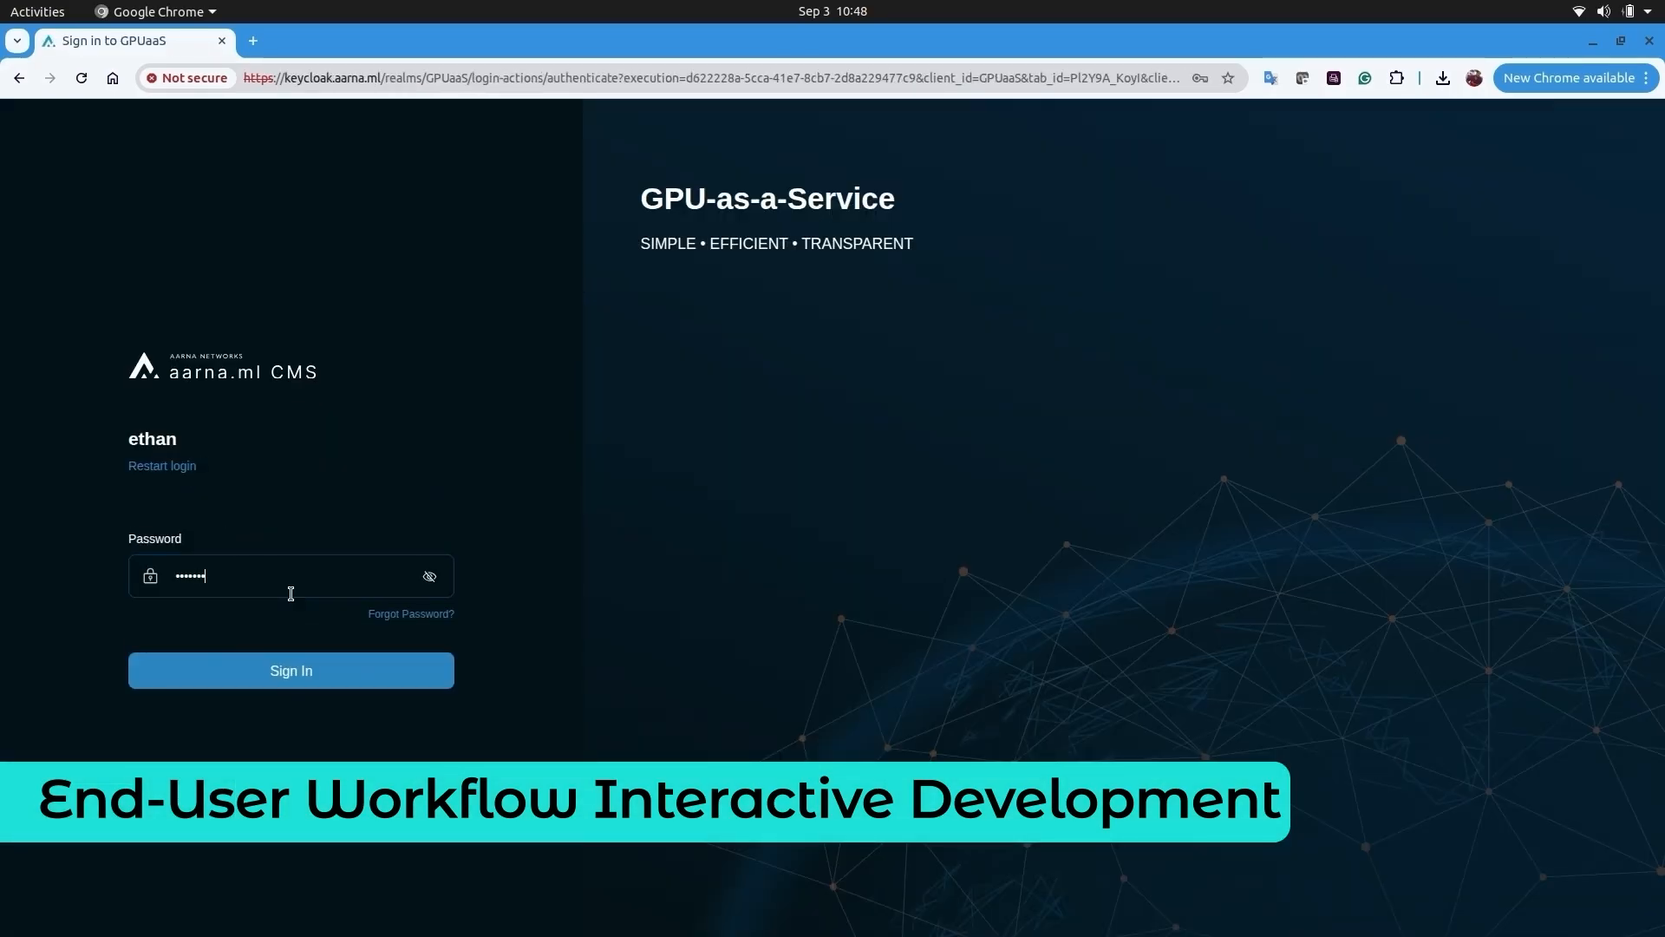
pyautogui.write('•')
pyautogui.click(319, 668)
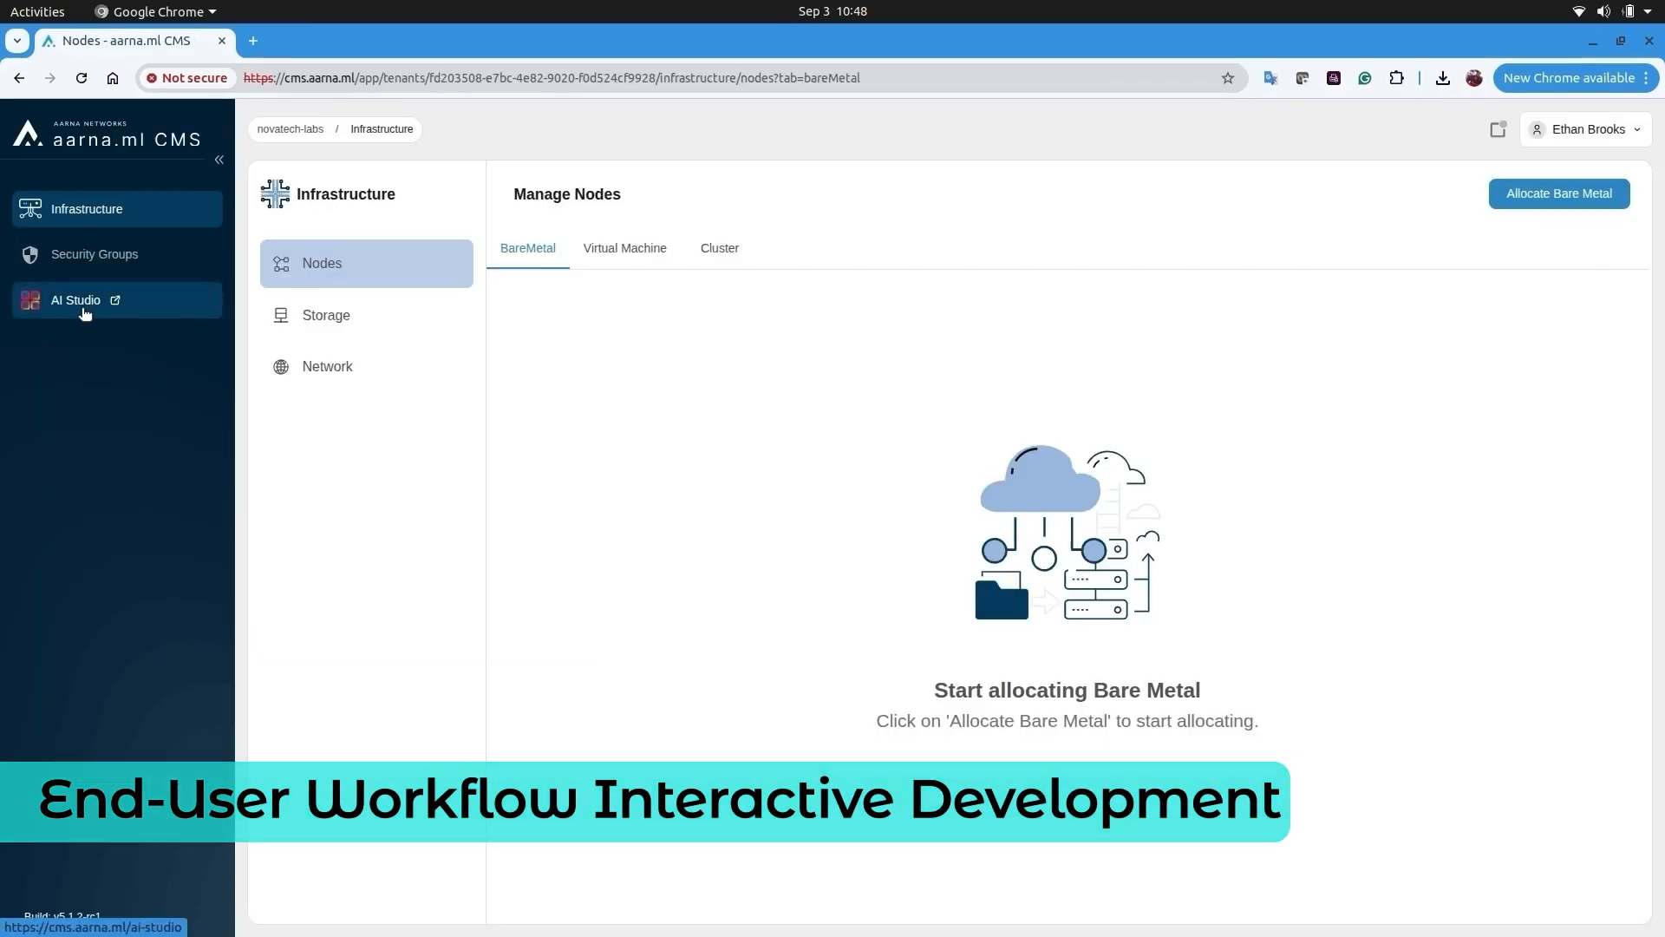
# - Open JupyterHub in AI Studio and request a personal Jupyter server
pyautogui.click(81, 307)
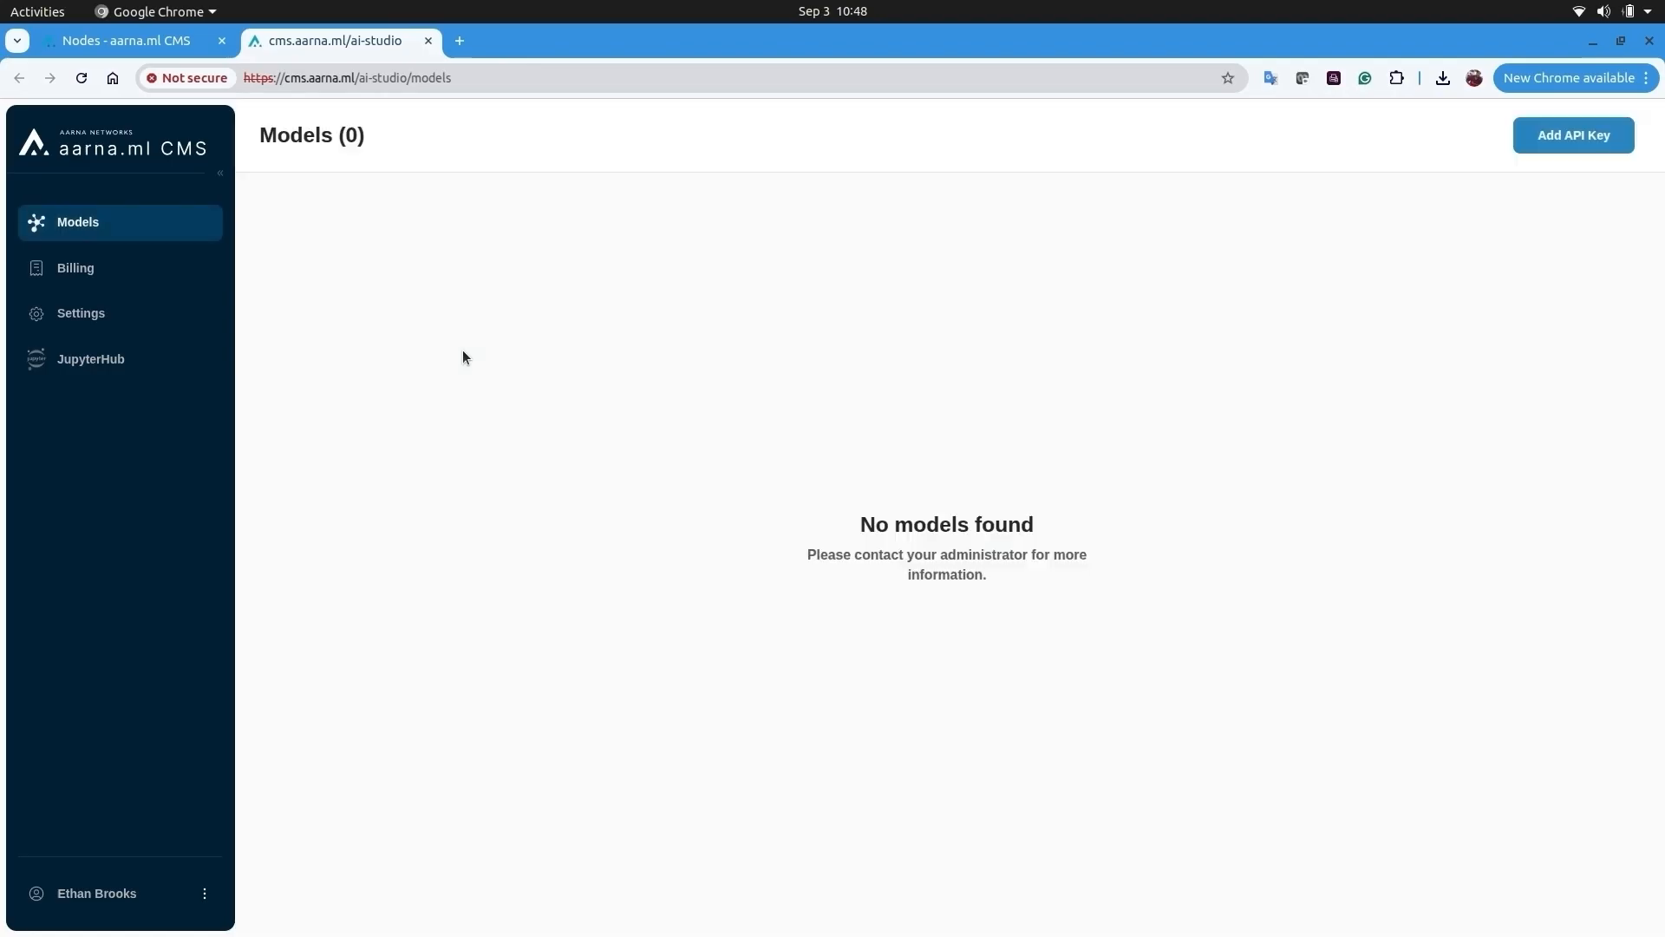
pyautogui.click(100, 360)
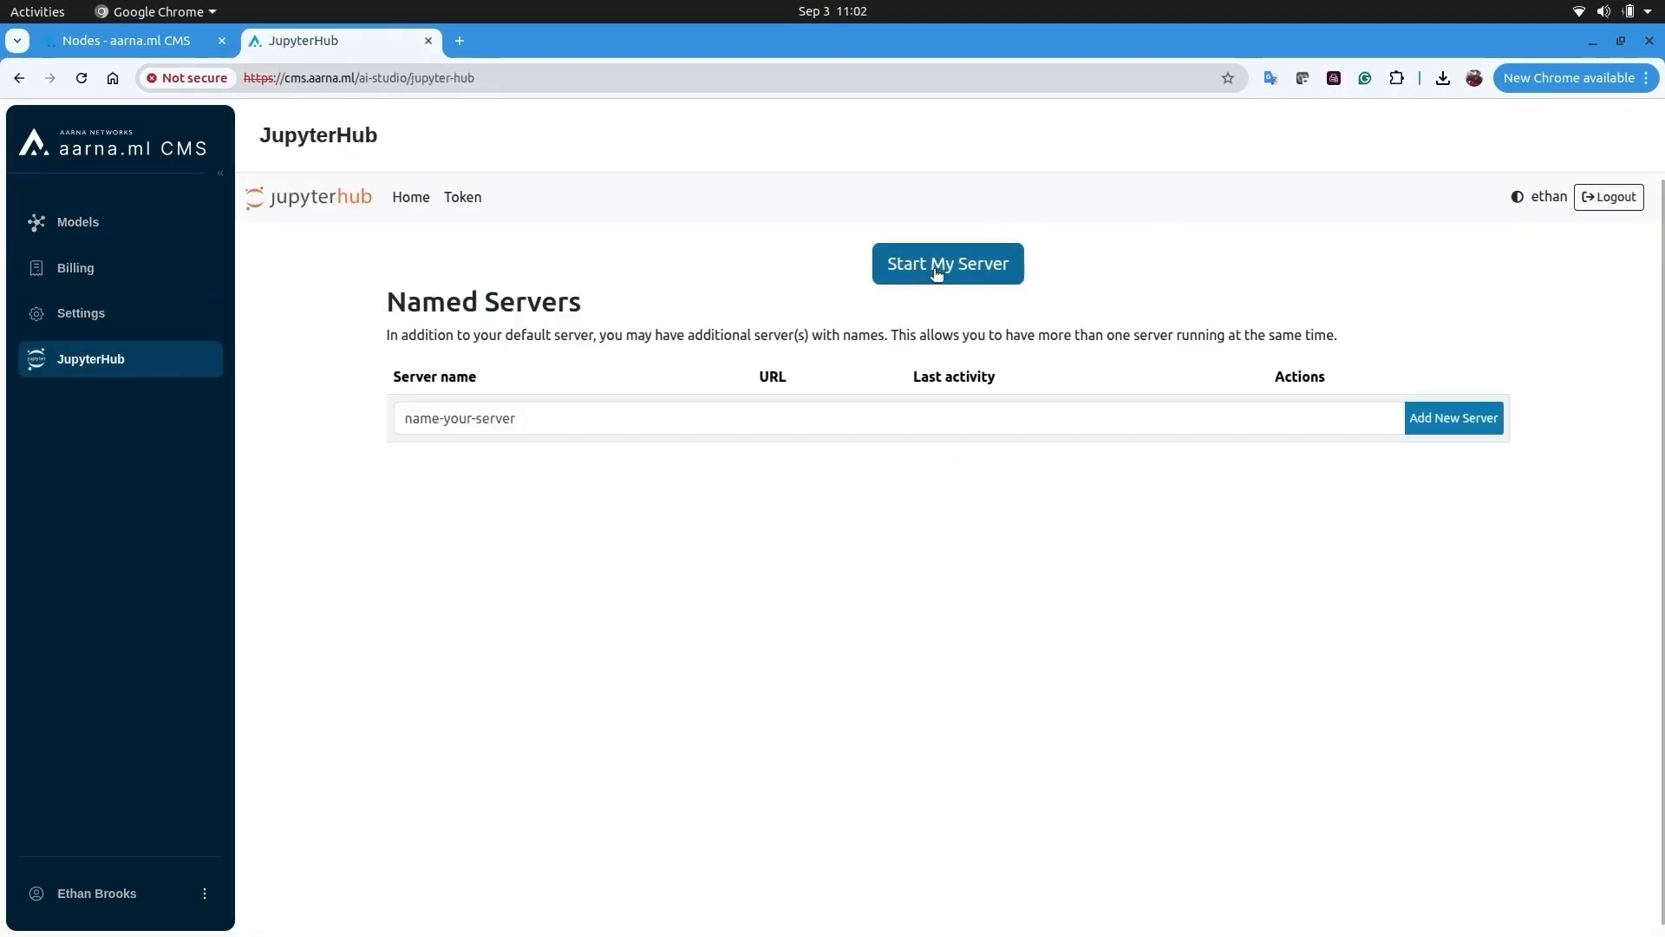
pyautogui.click(936, 271)
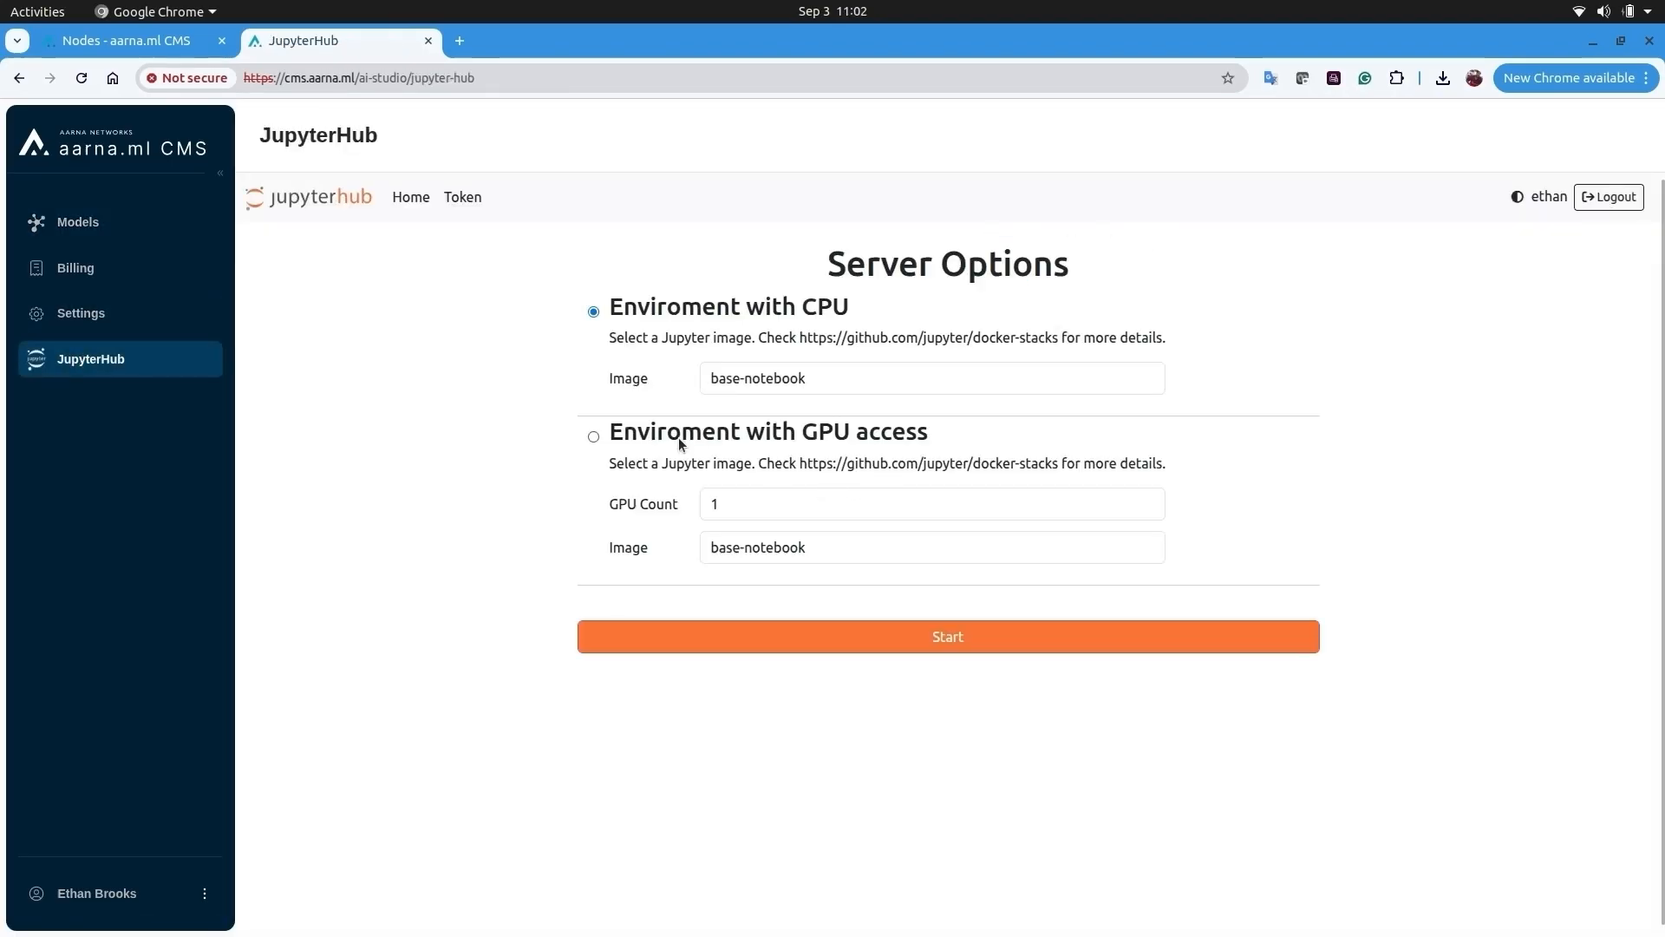
# - Start the server with the CPU base-notebook environment and expand its event log showing gpu-vm2
pyautogui.click(601, 438)
pyautogui.click(817, 501)
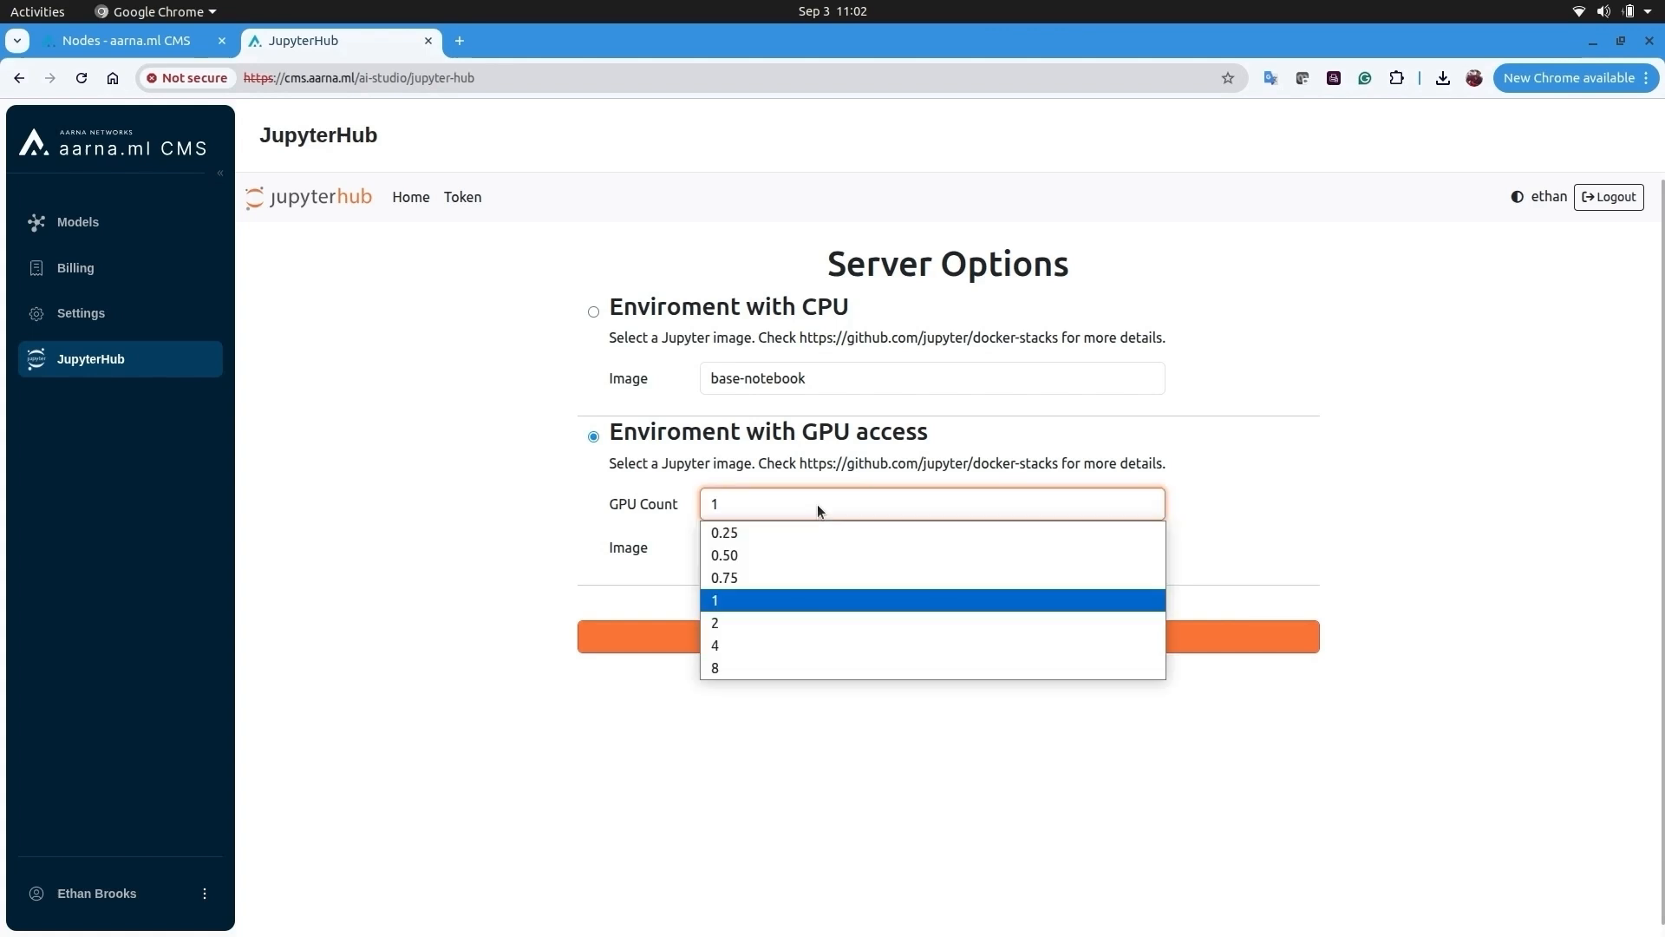
pyautogui.click(817, 503)
pyautogui.click(594, 314)
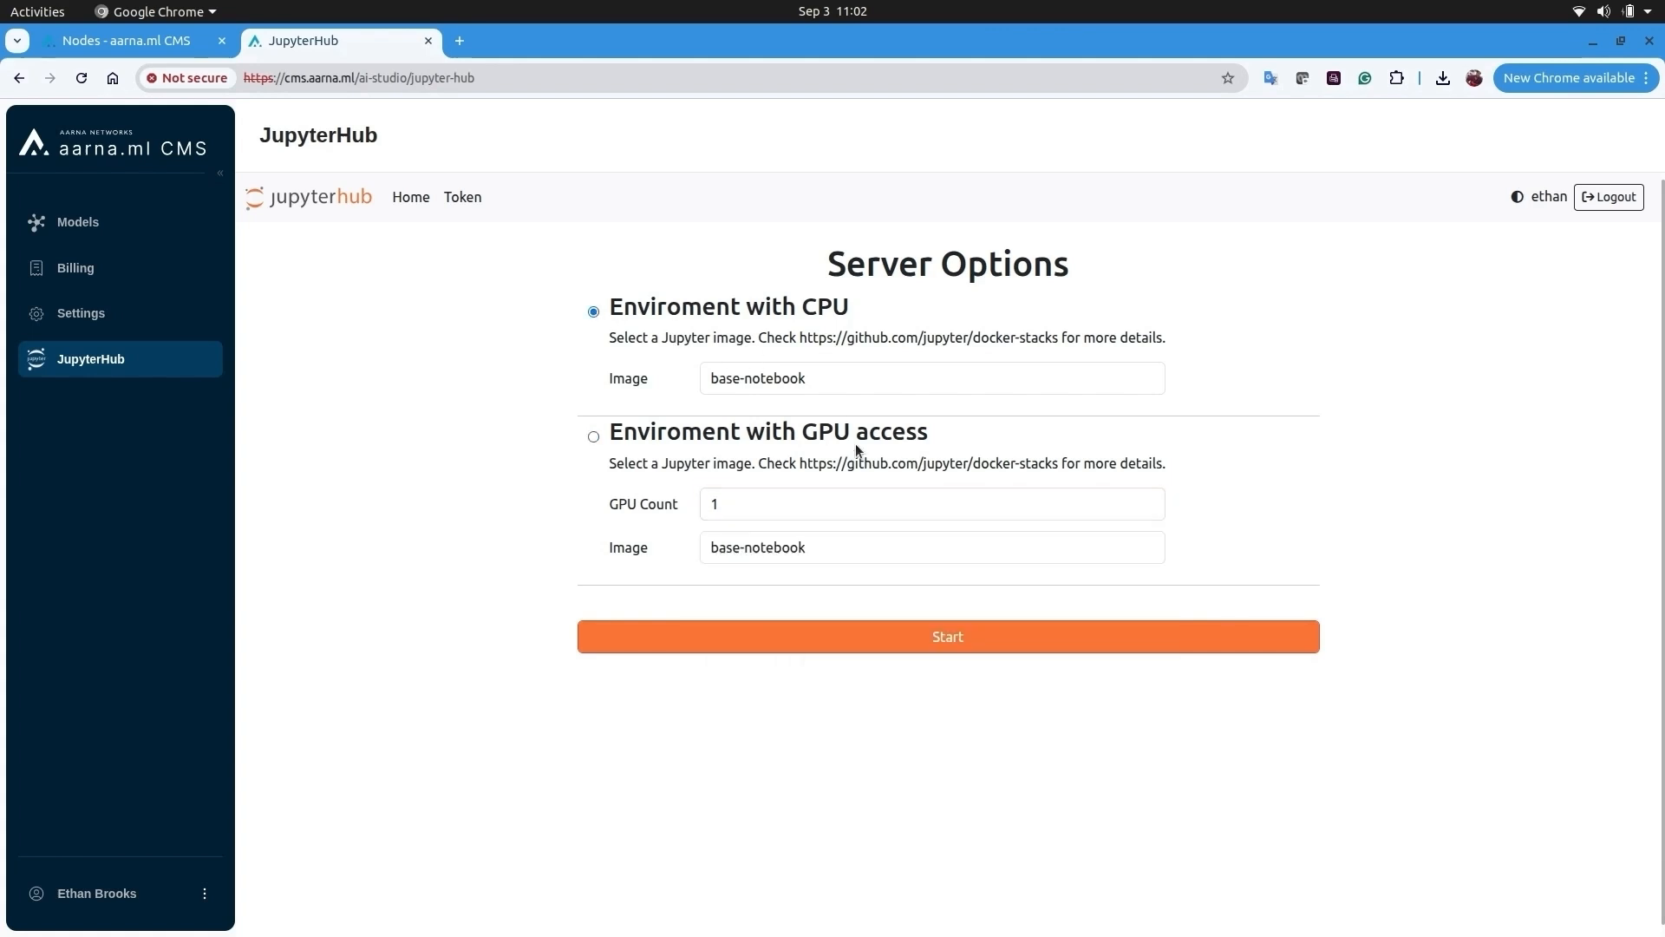
pyautogui.click(984, 652)
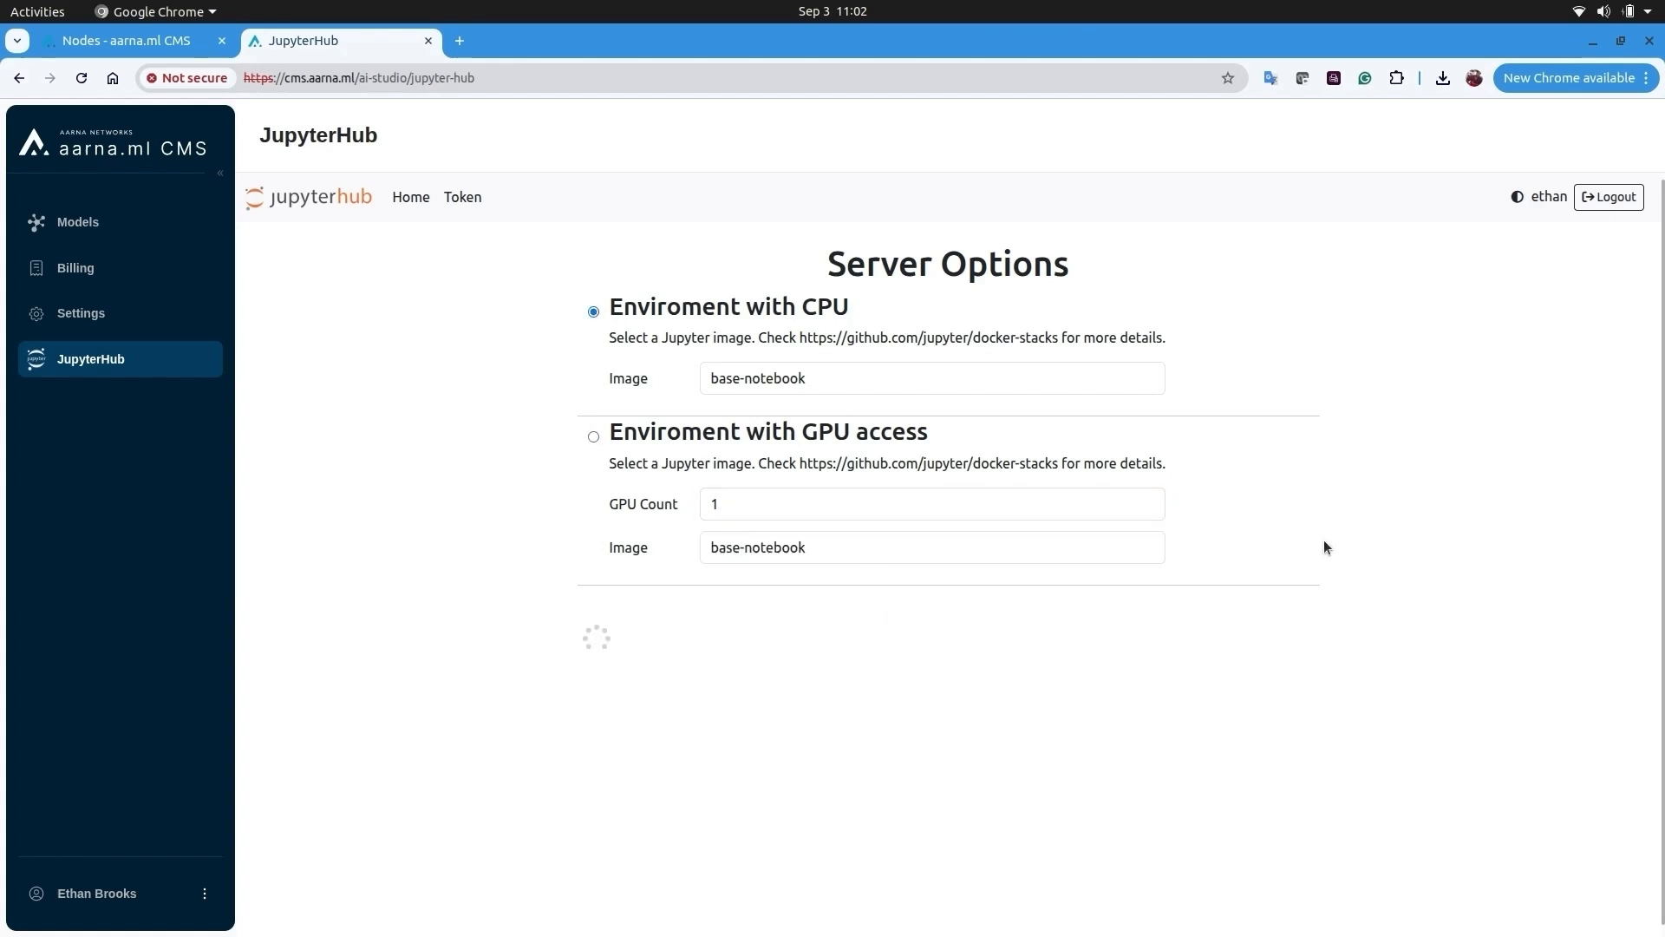
pyautogui.click(601, 375)
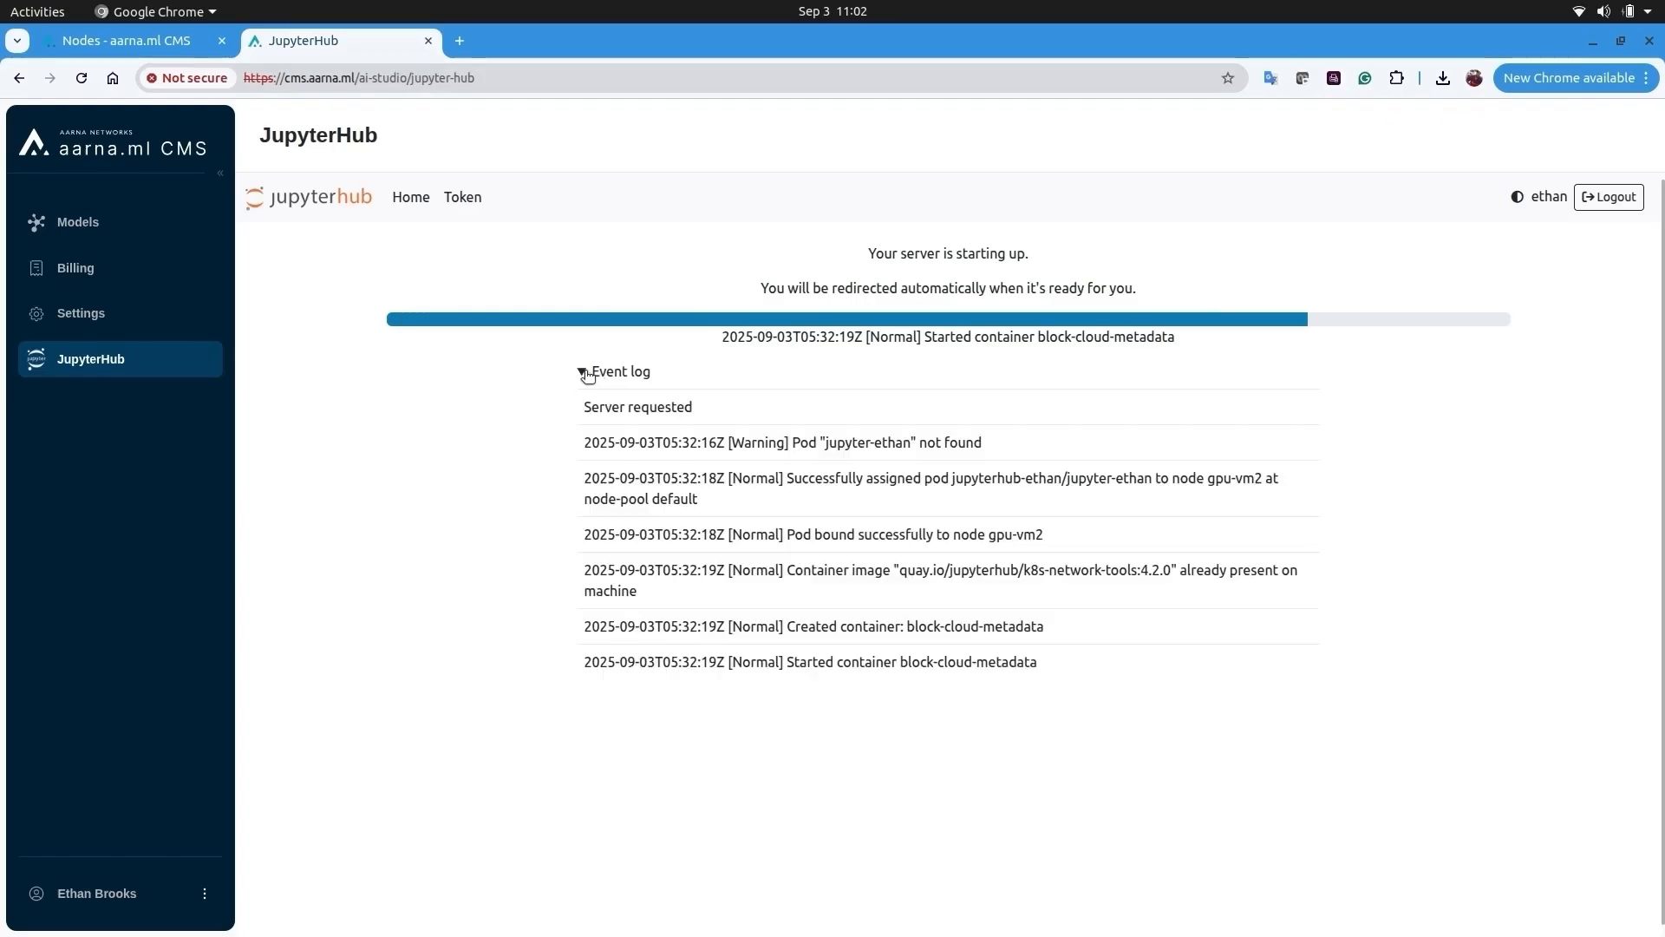